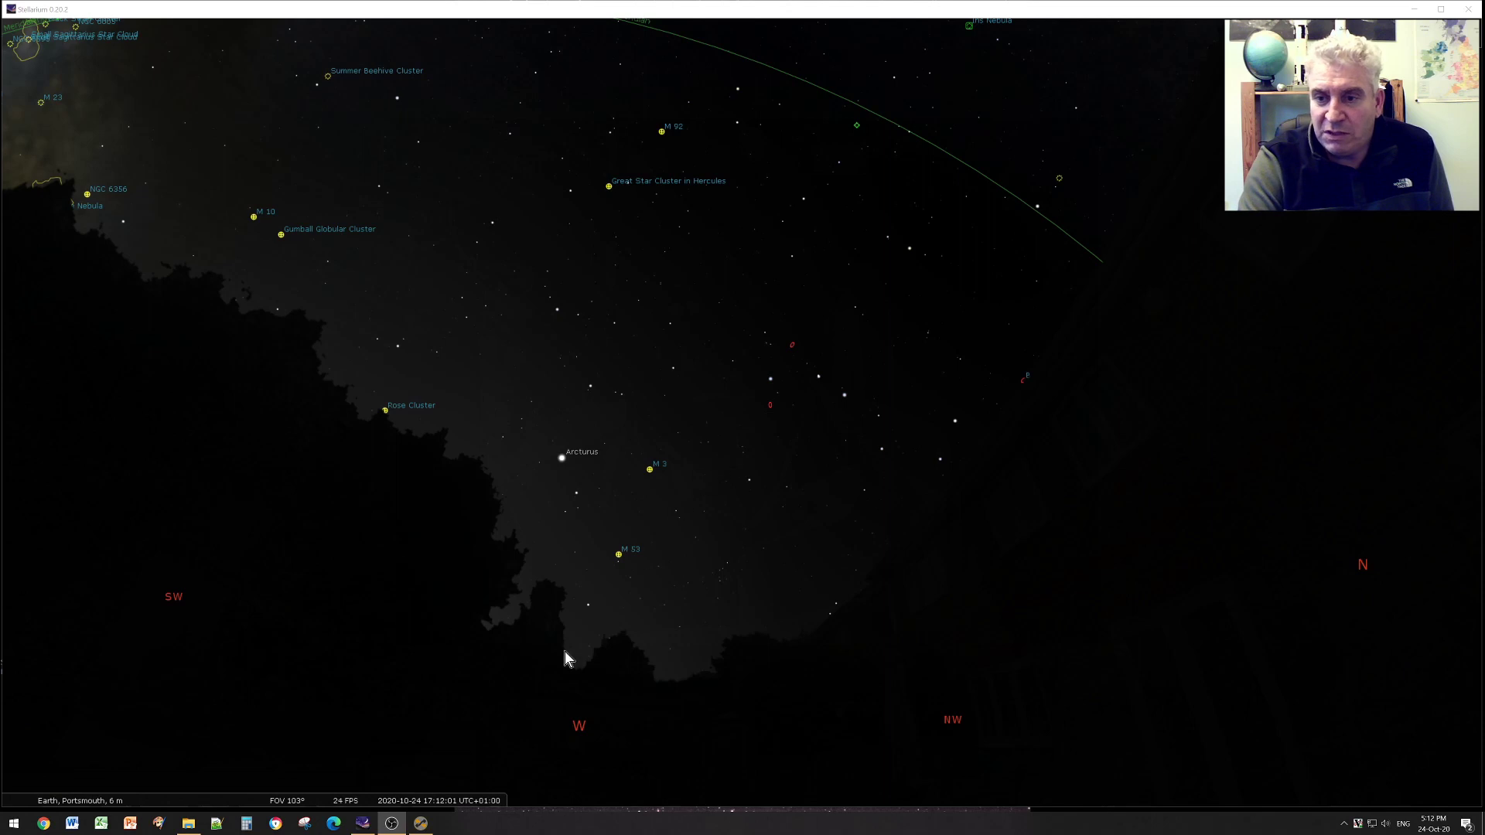
# - Connect Stellarium's Simulated Telescope from the telescope configuration list so its reticle appears on the sky
pyautogui.click(396, 795)
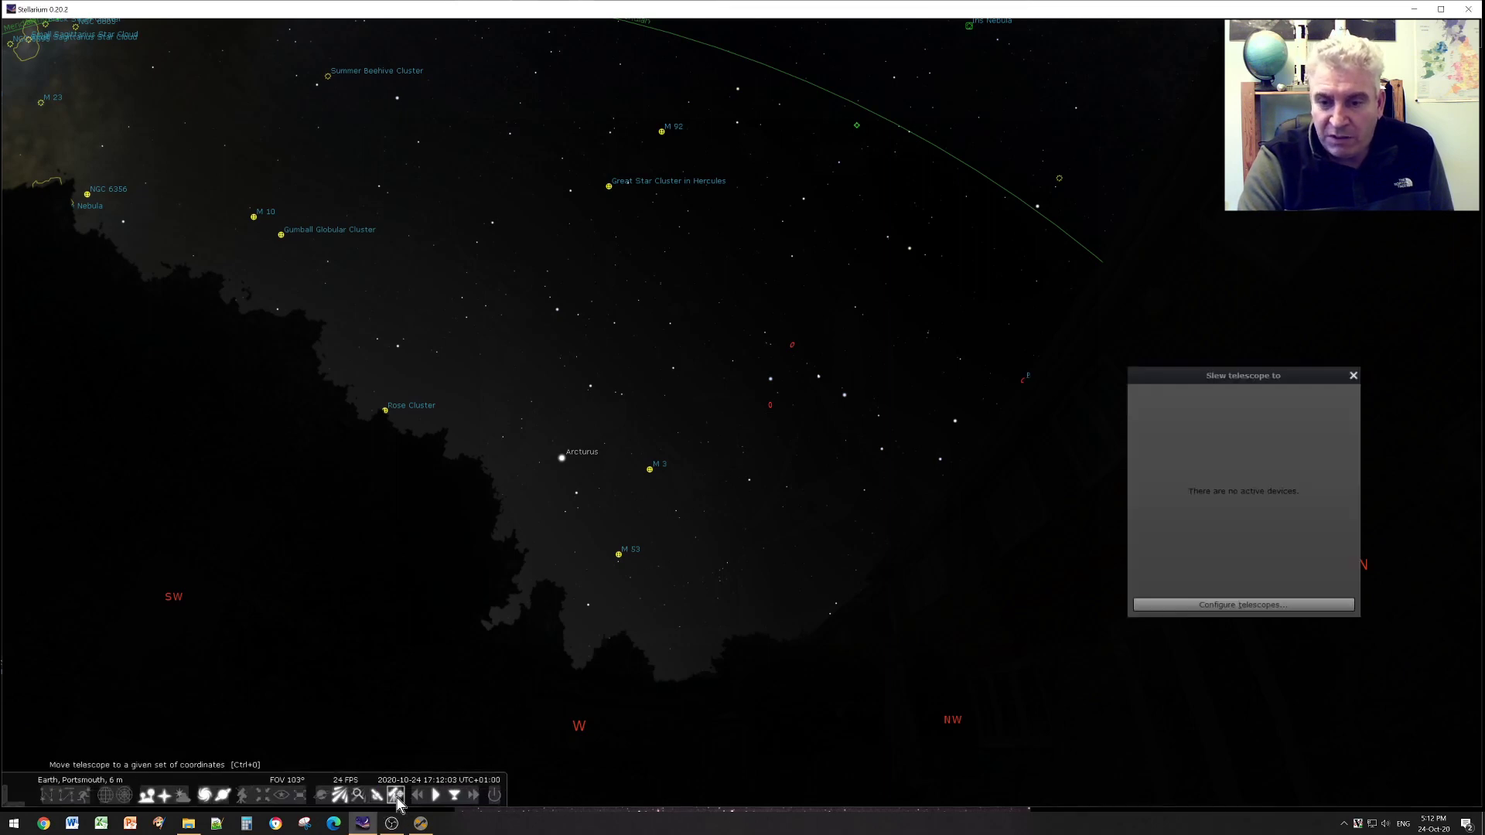
pyautogui.click(1209, 605)
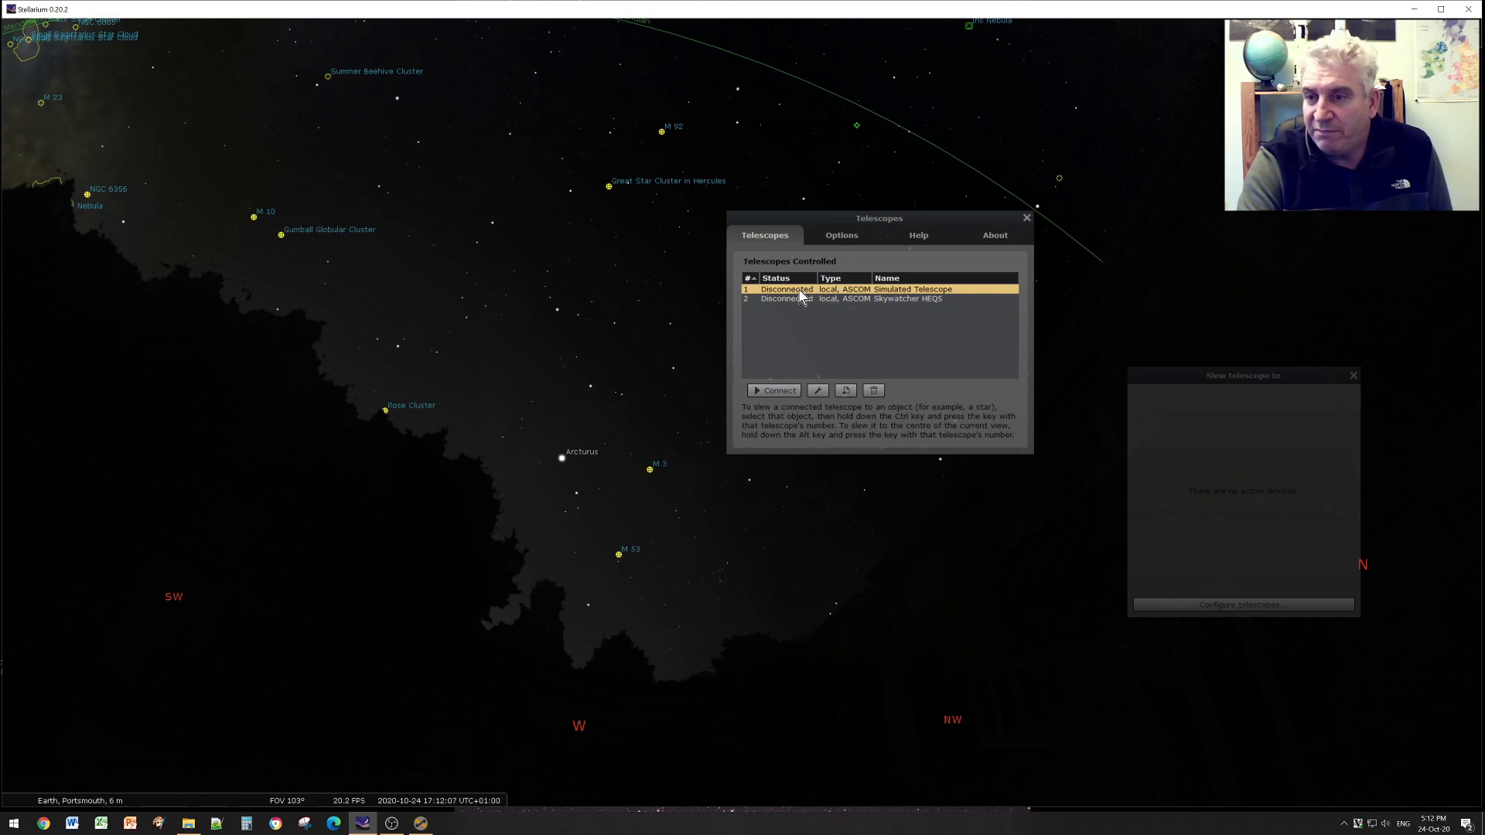
pyautogui.click(777, 392)
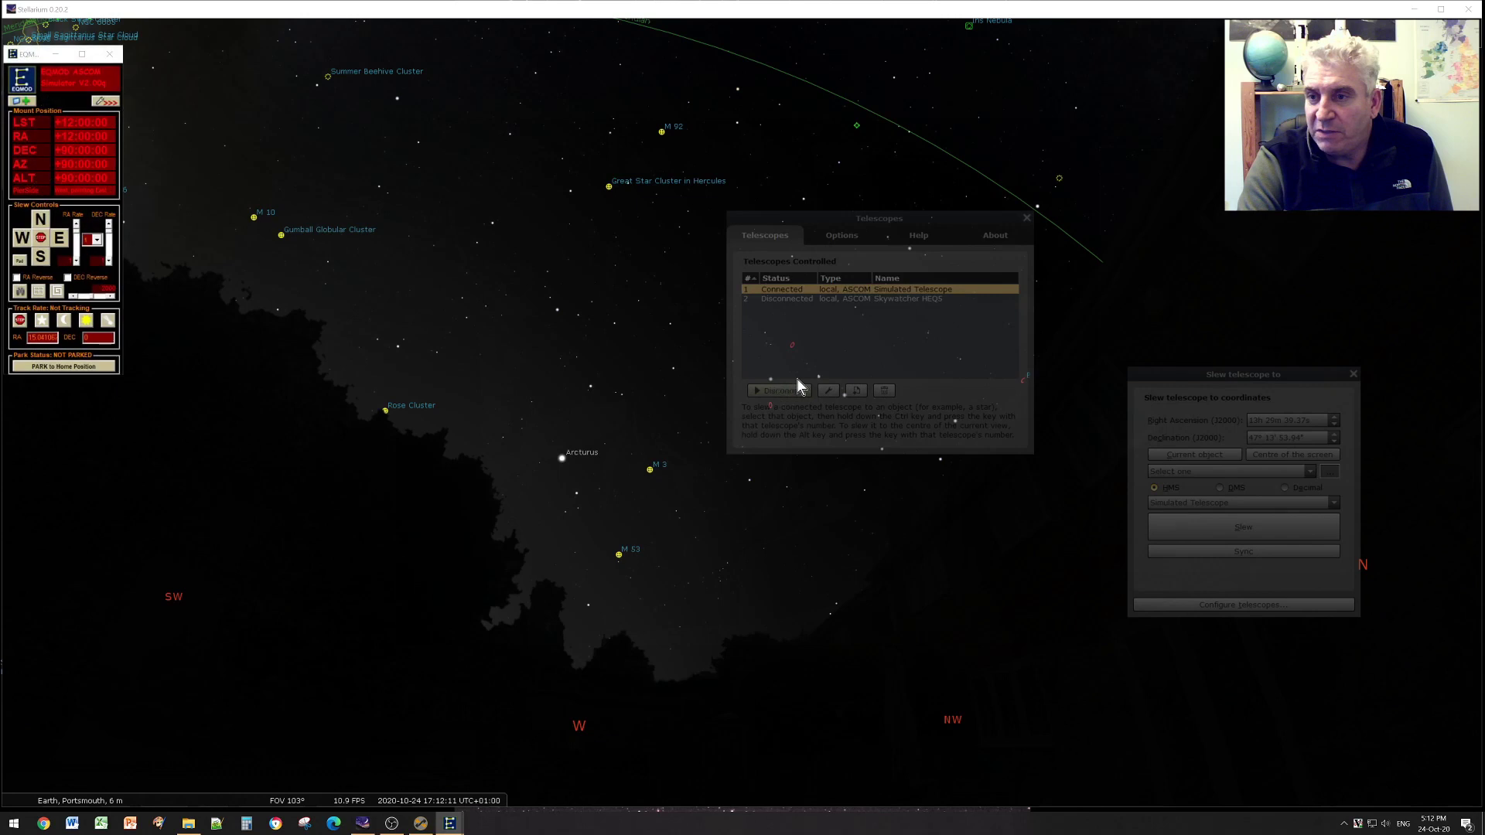
pyautogui.click(1028, 220)
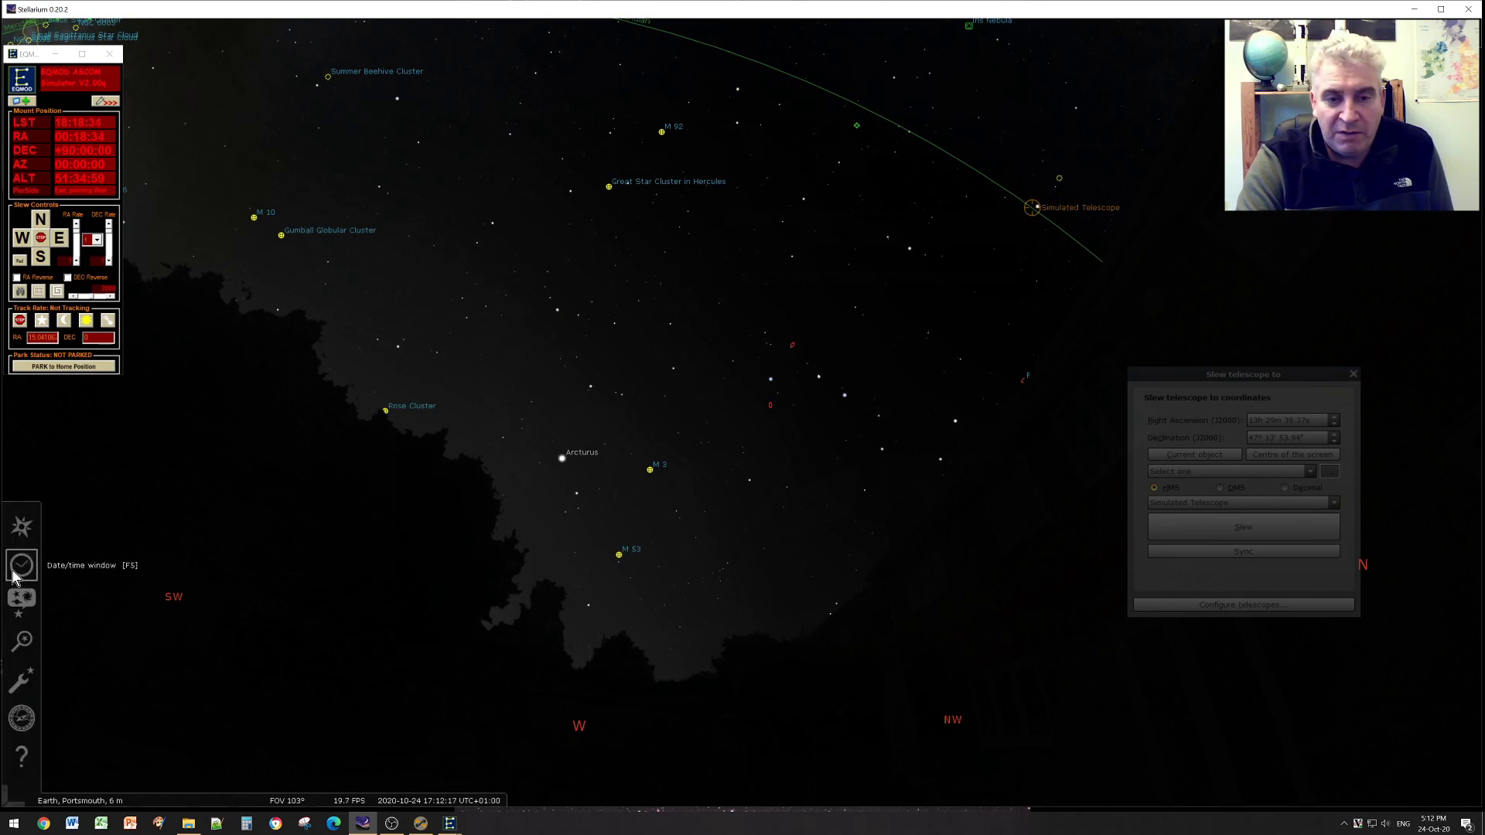
# - Find M51 in Stellarium, slew the Simulated Telescope to it, and zoom in on the Whirlpool Galaxy
pyautogui.click(22, 641)
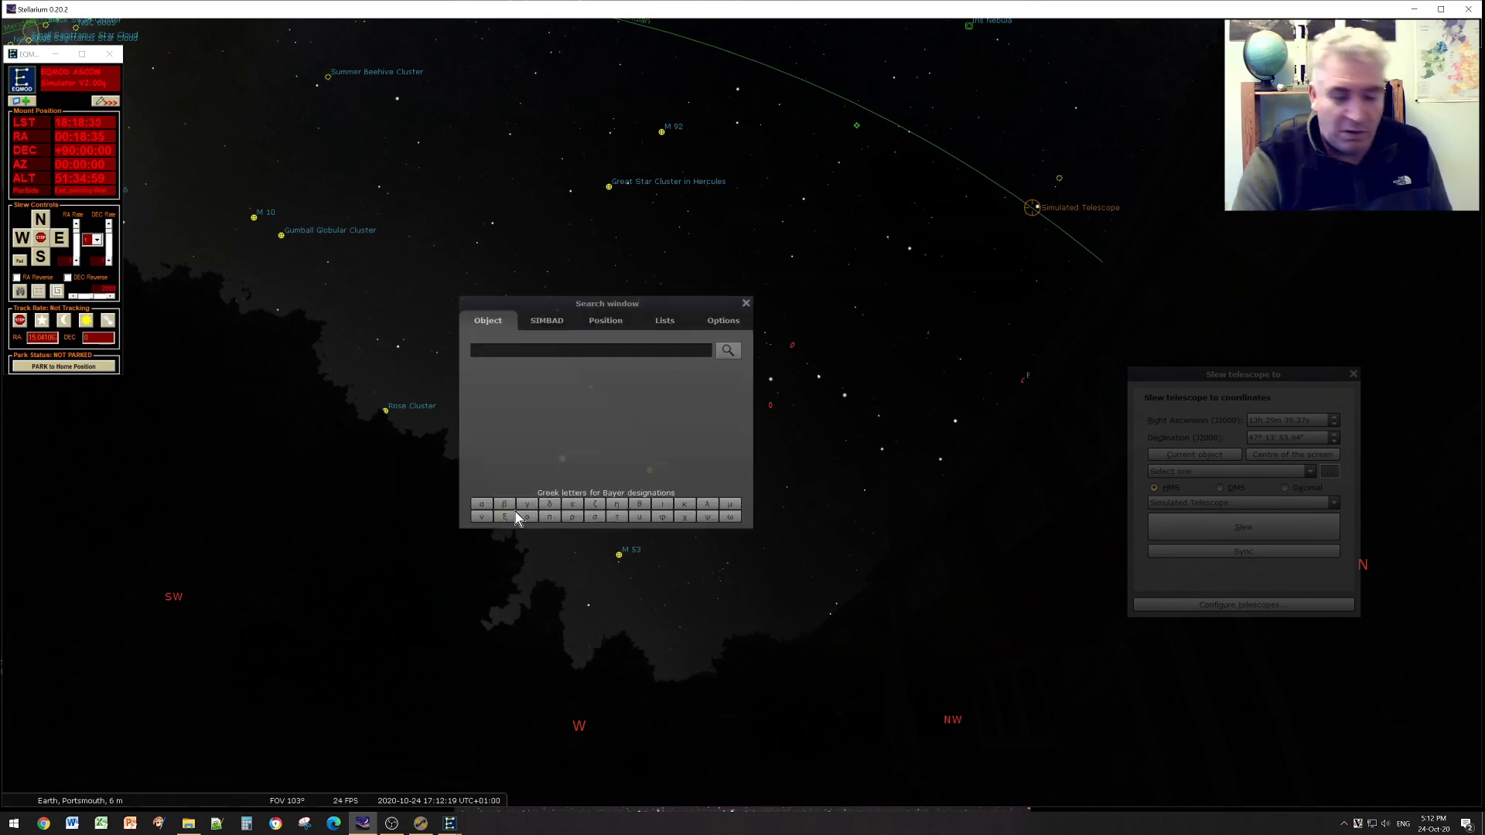
pyautogui.write('m51')
pyautogui.press('Return')
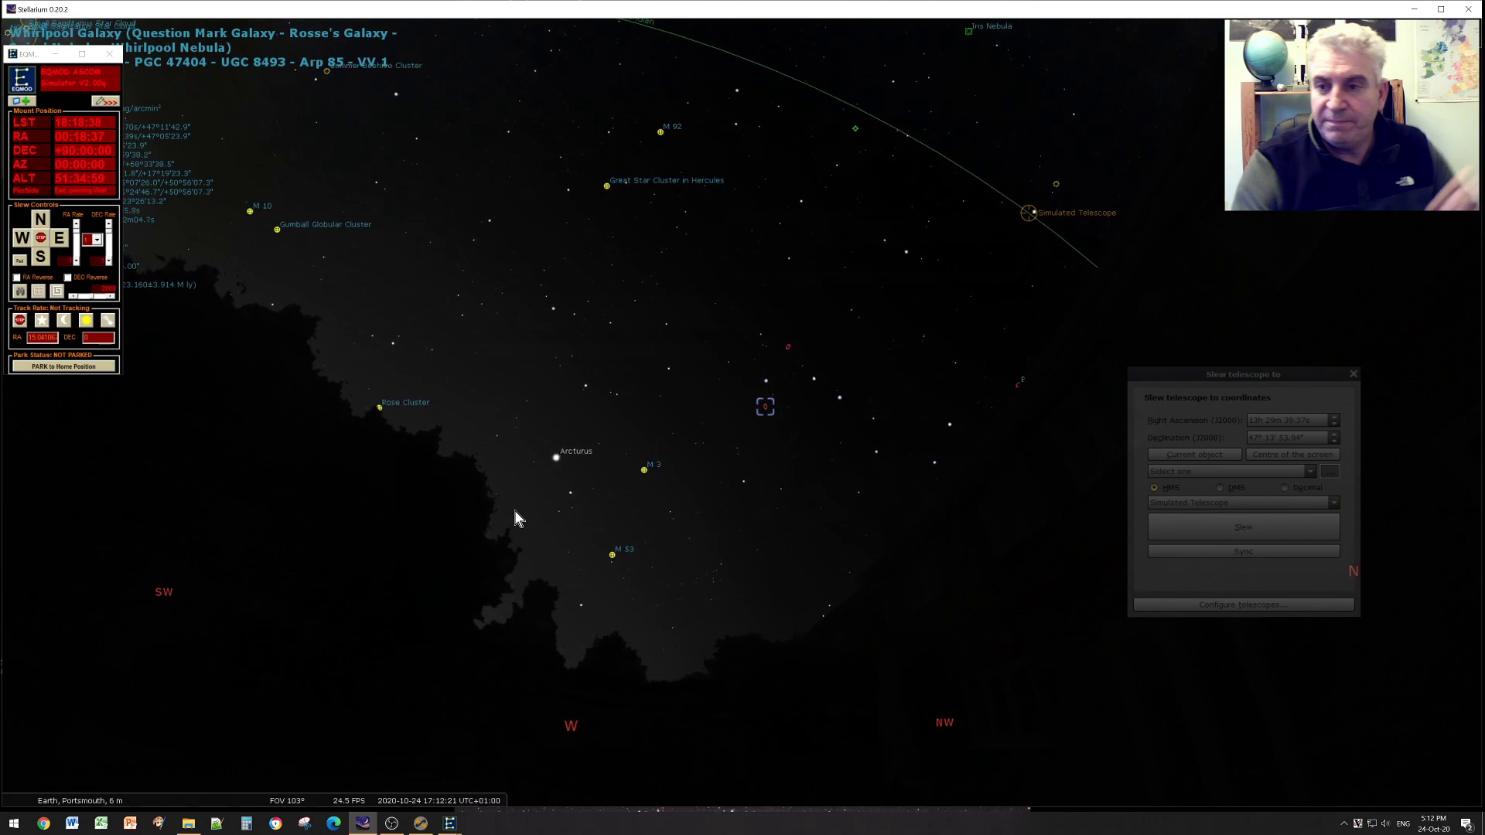
pyautogui.click(1168, 456)
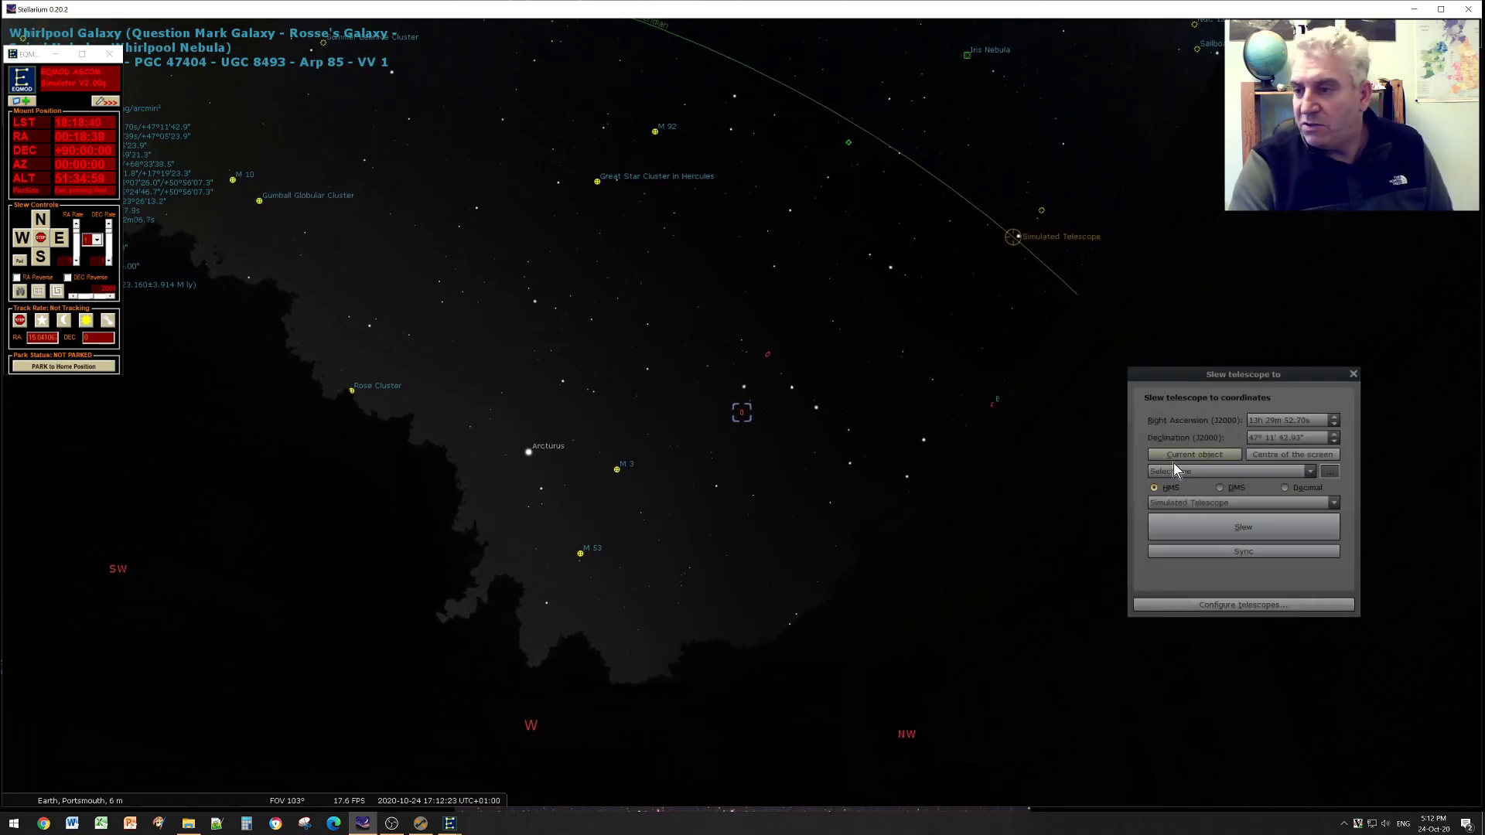
pyautogui.click(1202, 539)
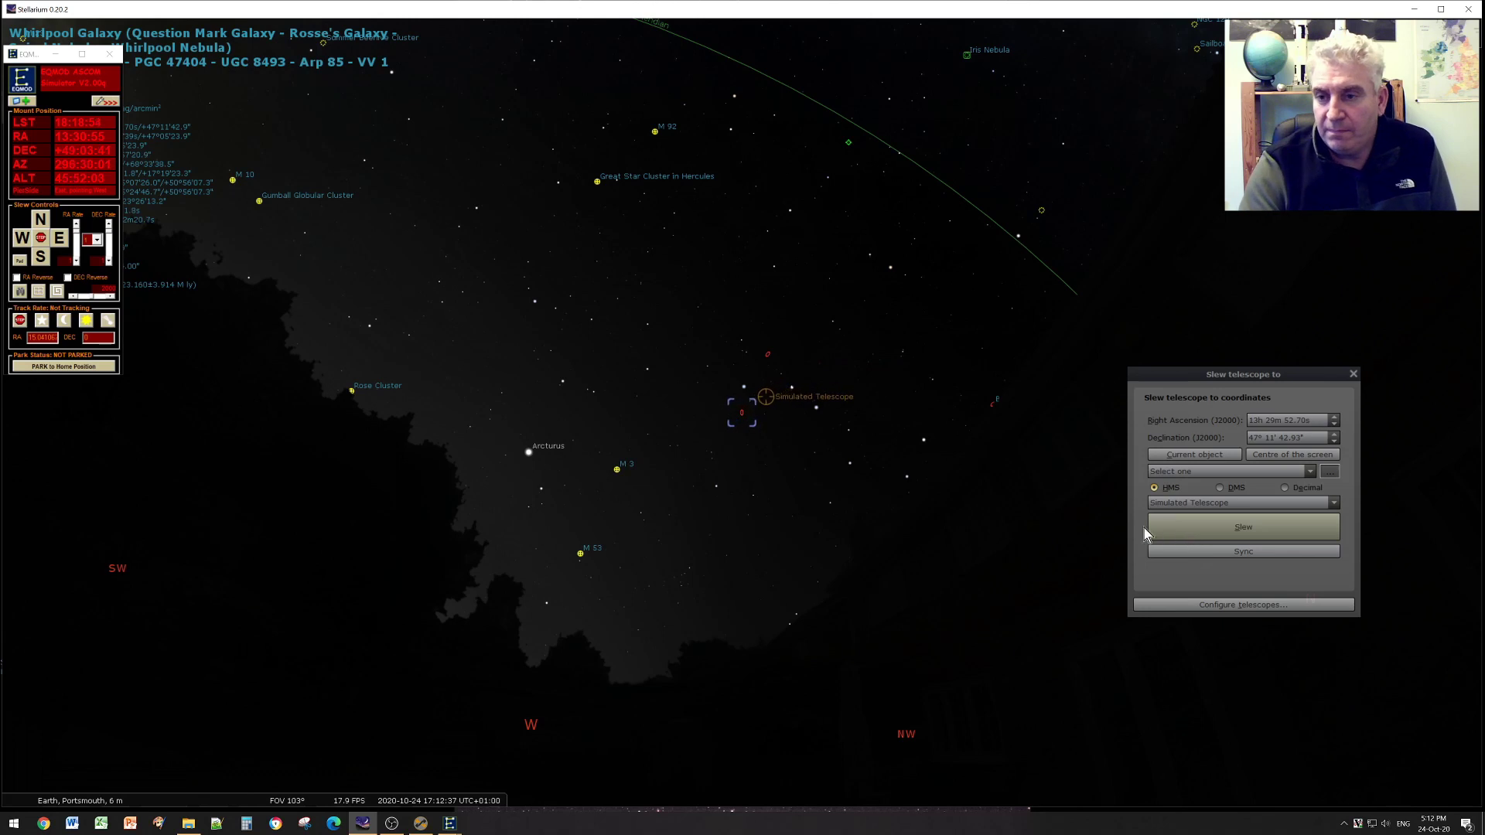
pyautogui.scroll(10, 754, 426)
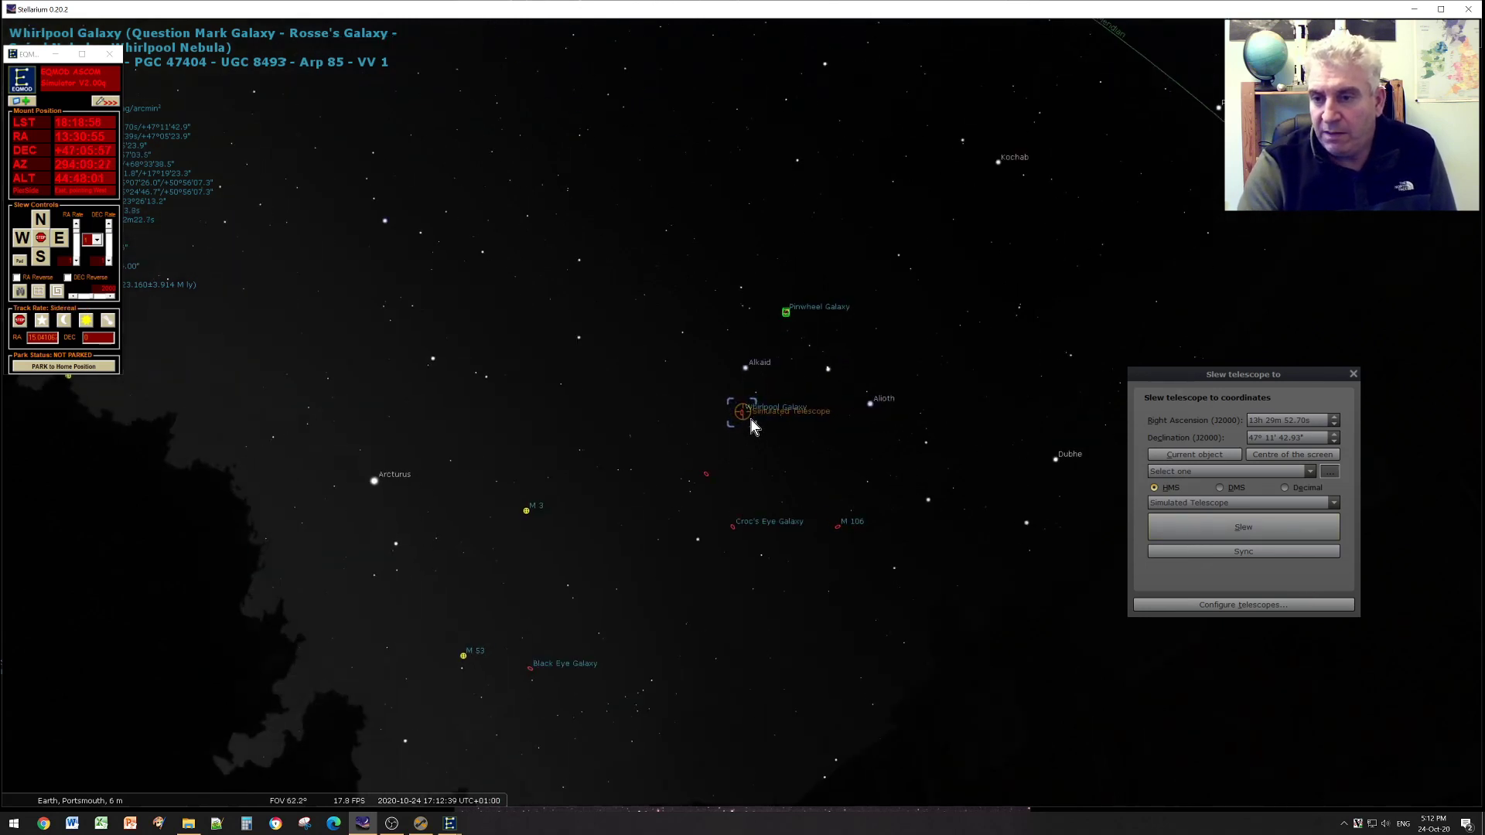
pyautogui.scroll(8, 754, 426)
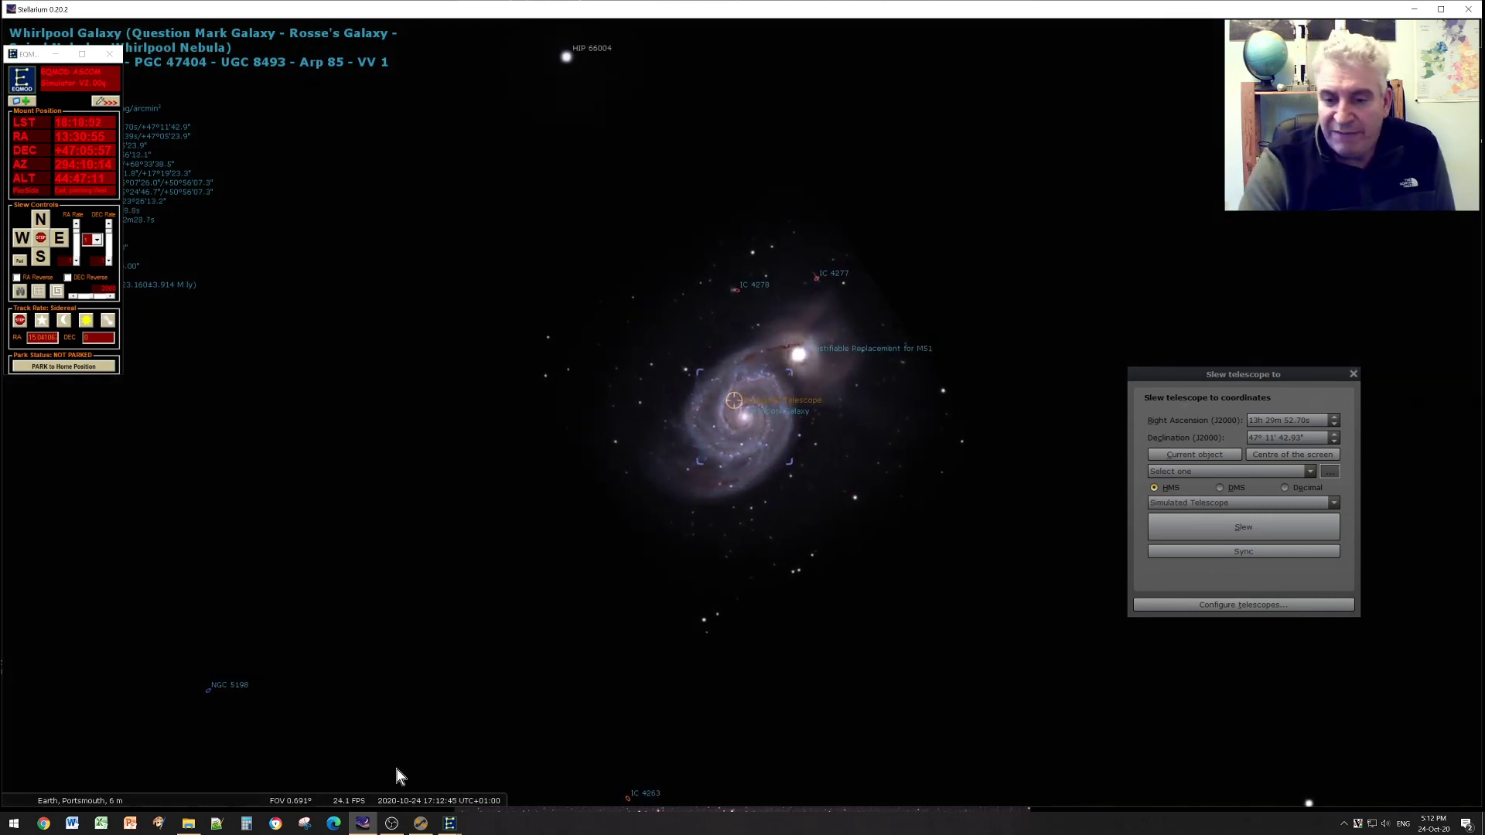
# - Arrange the Sequence Generator Pro windows and delete the old M51 target from the sequence
pyautogui.click(420, 824)
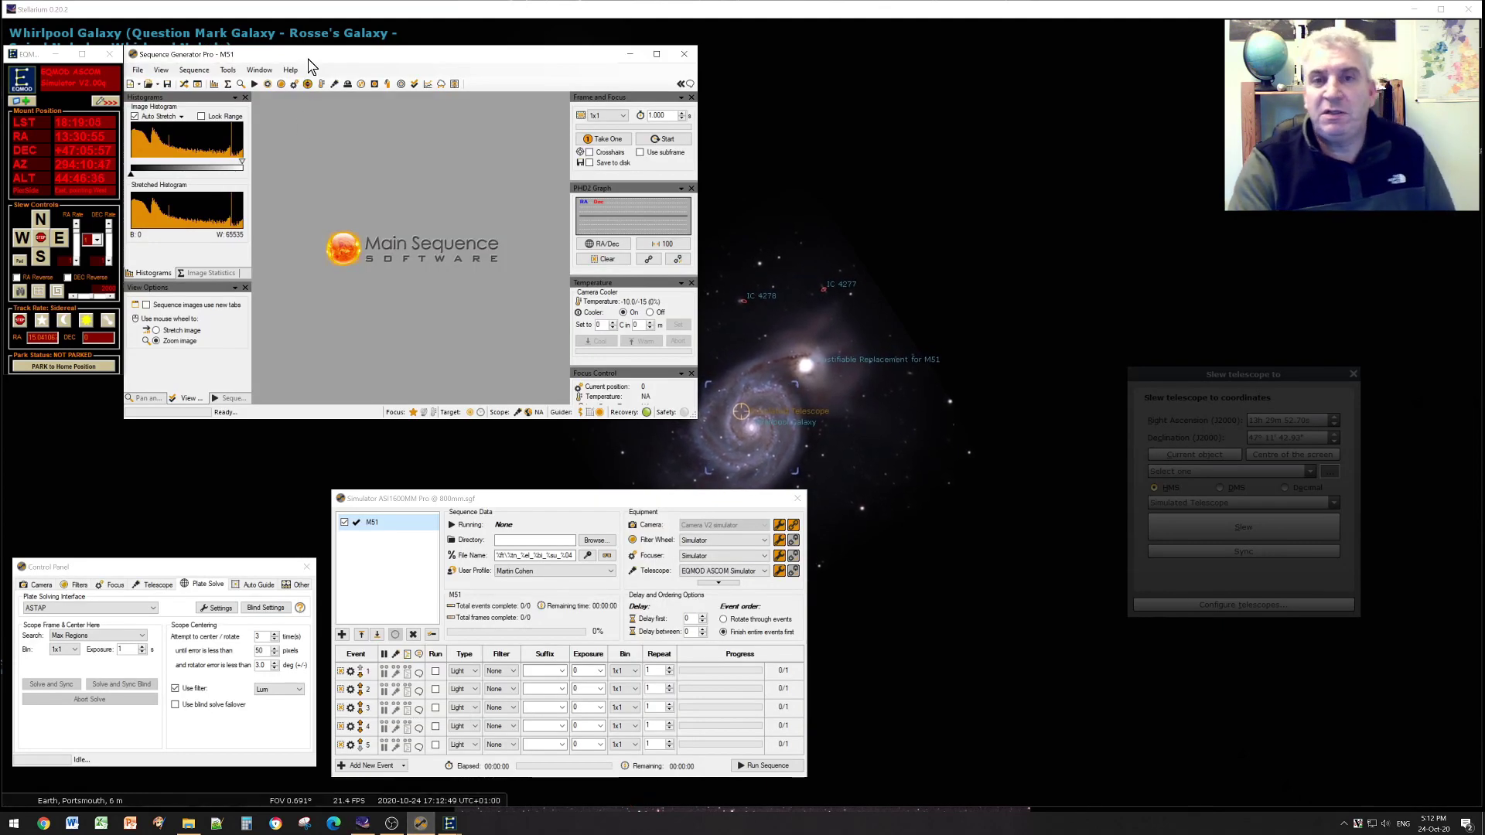
pyautogui.moveTo(312, 58)
pyautogui.mouseDown()
pyautogui.moveTo(333, 54)
pyautogui.moveTo(305, 54)
pyautogui.mouseUp()
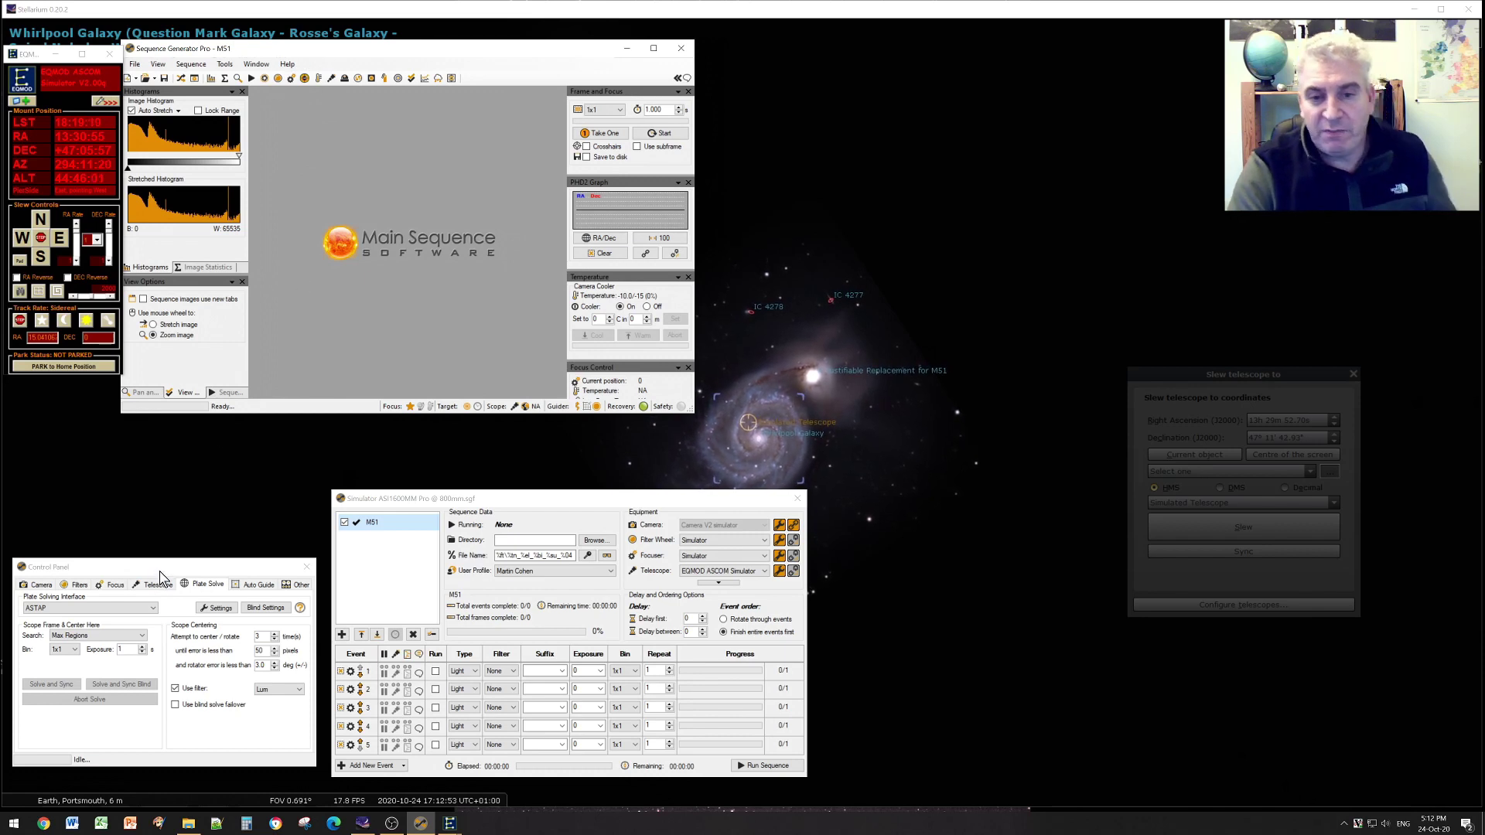
pyautogui.moveTo(158, 571); pyautogui.dragTo(162, 557)
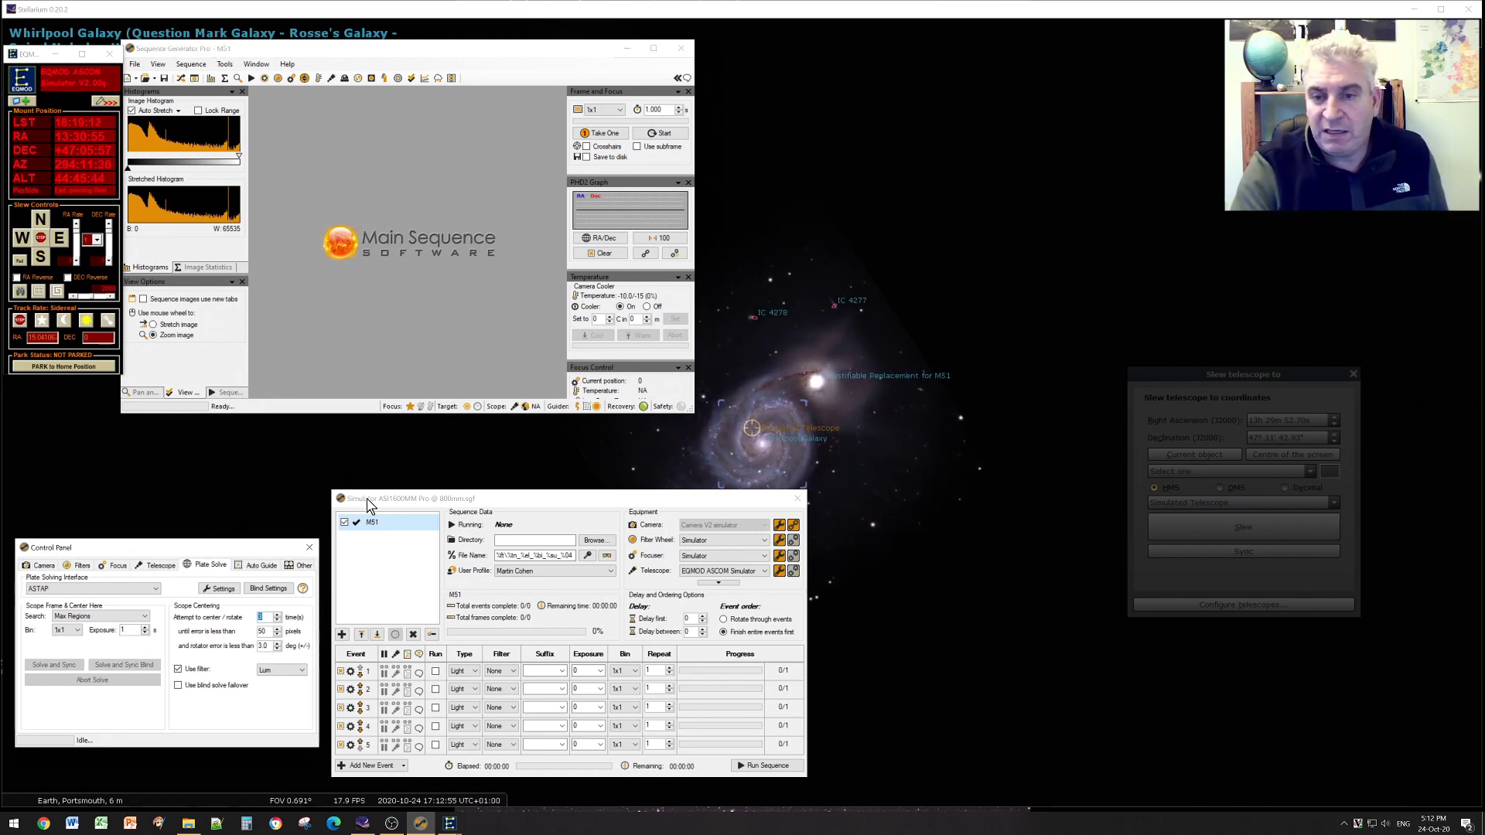
pyautogui.moveTo(370, 504); pyautogui.dragTo(365, 509)
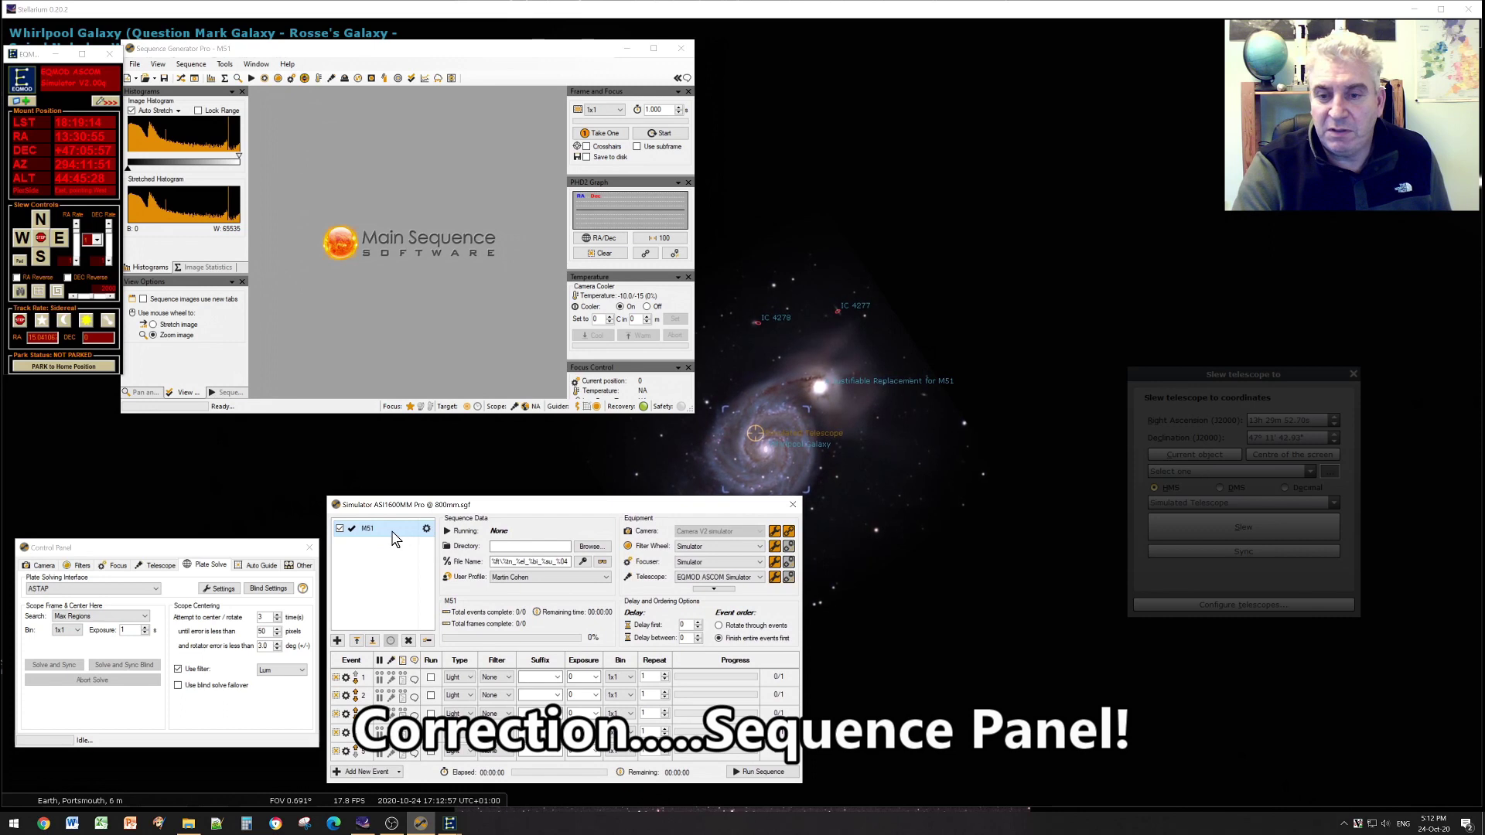
pyautogui.click(408, 640)
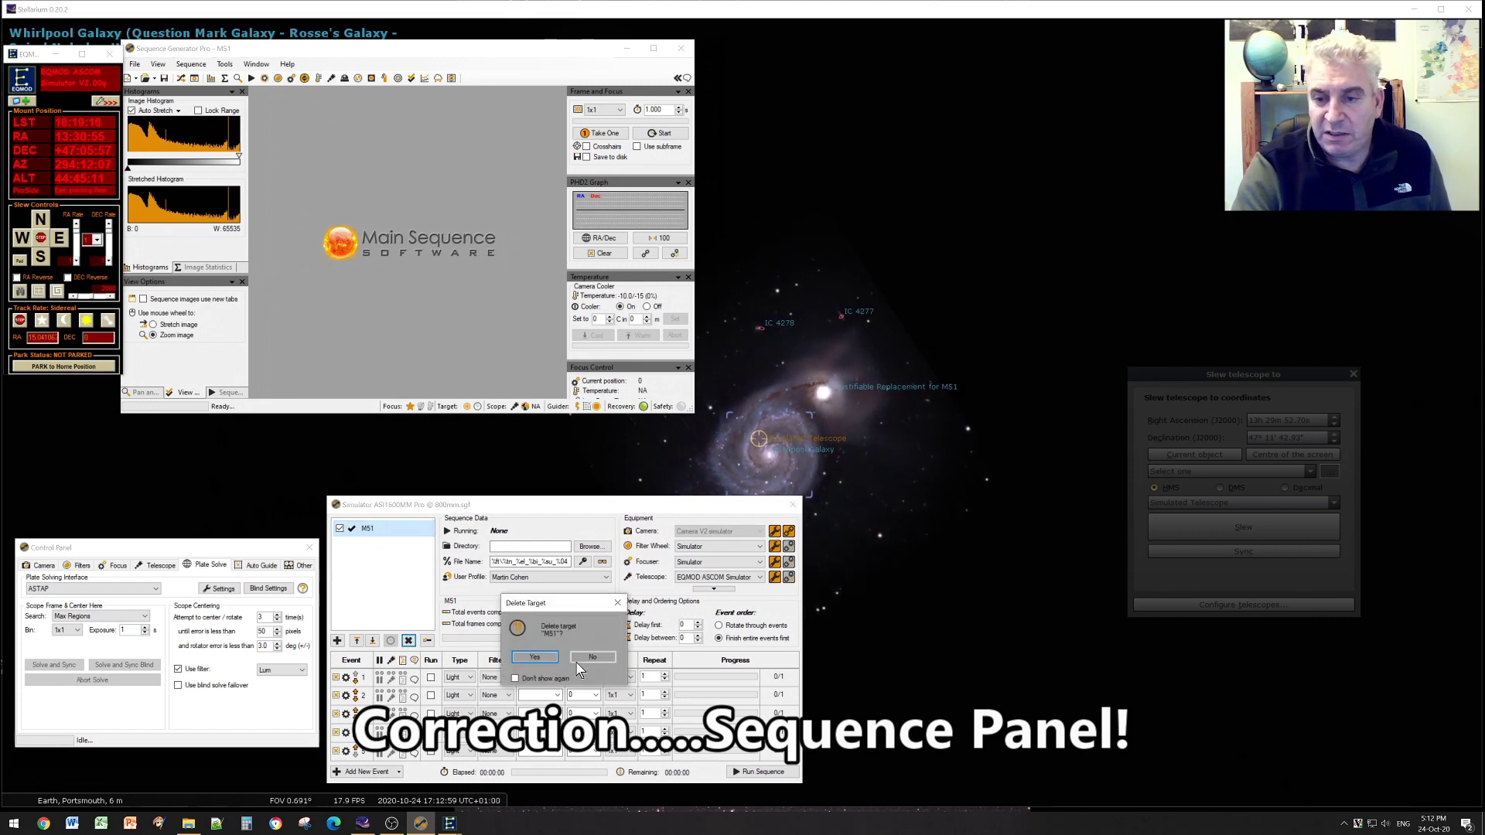
pyautogui.click(536, 657)
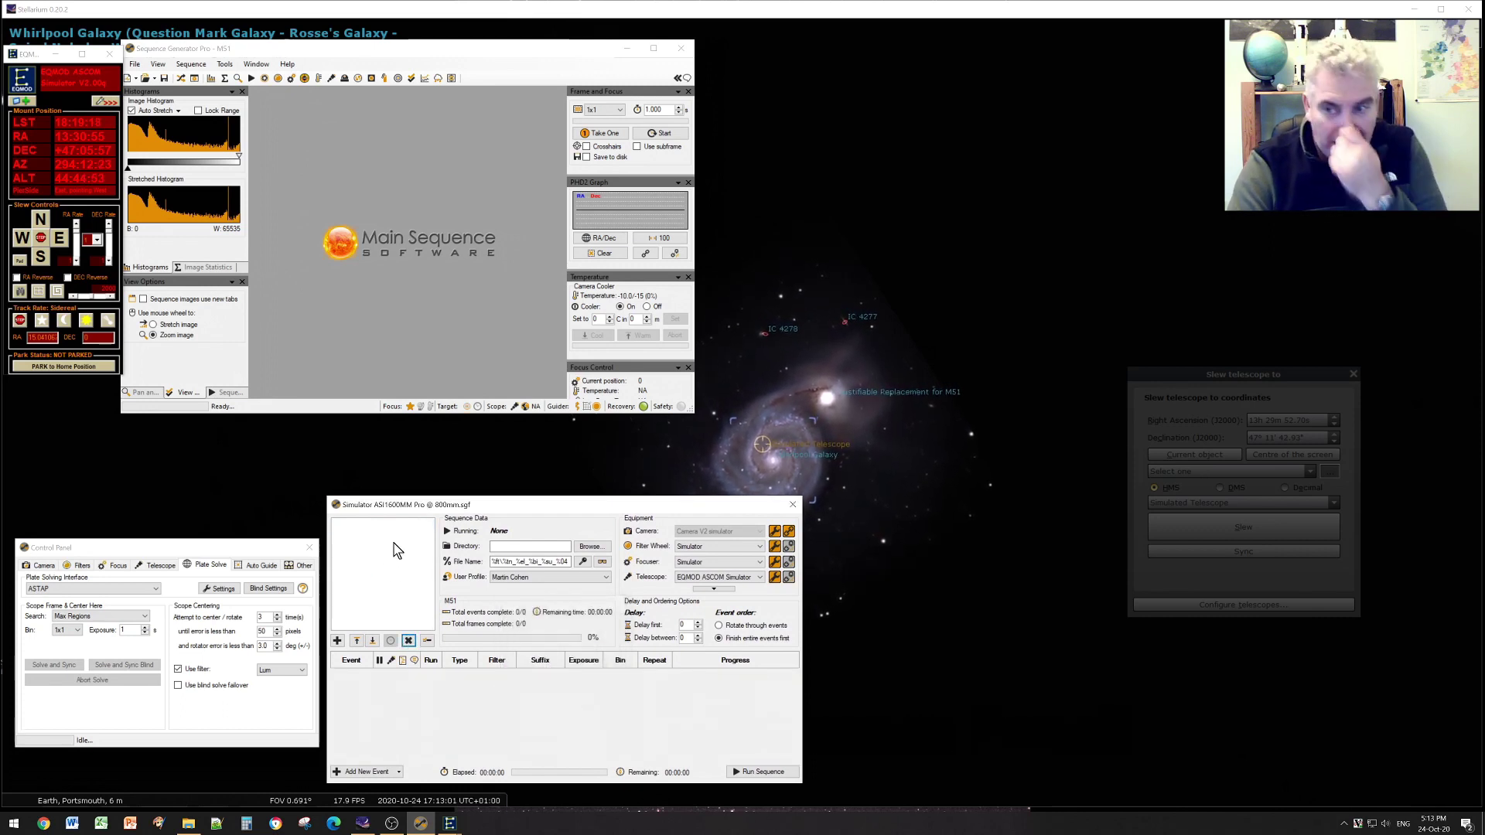
# - Connect the sequence's telescope and centre Stellarium's view on the Simulated Telescope
pyautogui.click(789, 579)
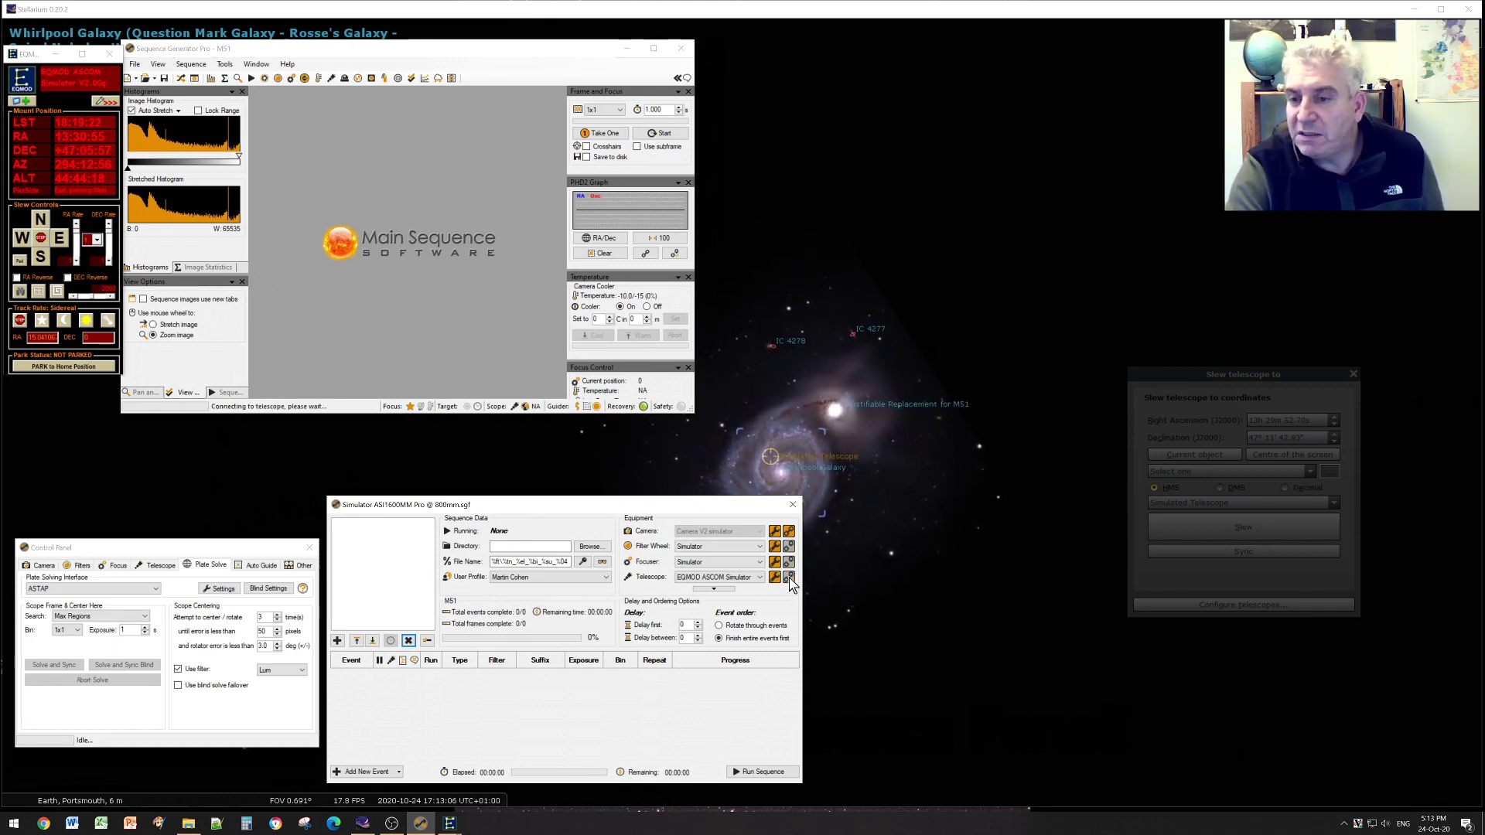
pyautogui.click(774, 464)
pyautogui.press('space')
pyautogui.click(421, 824)
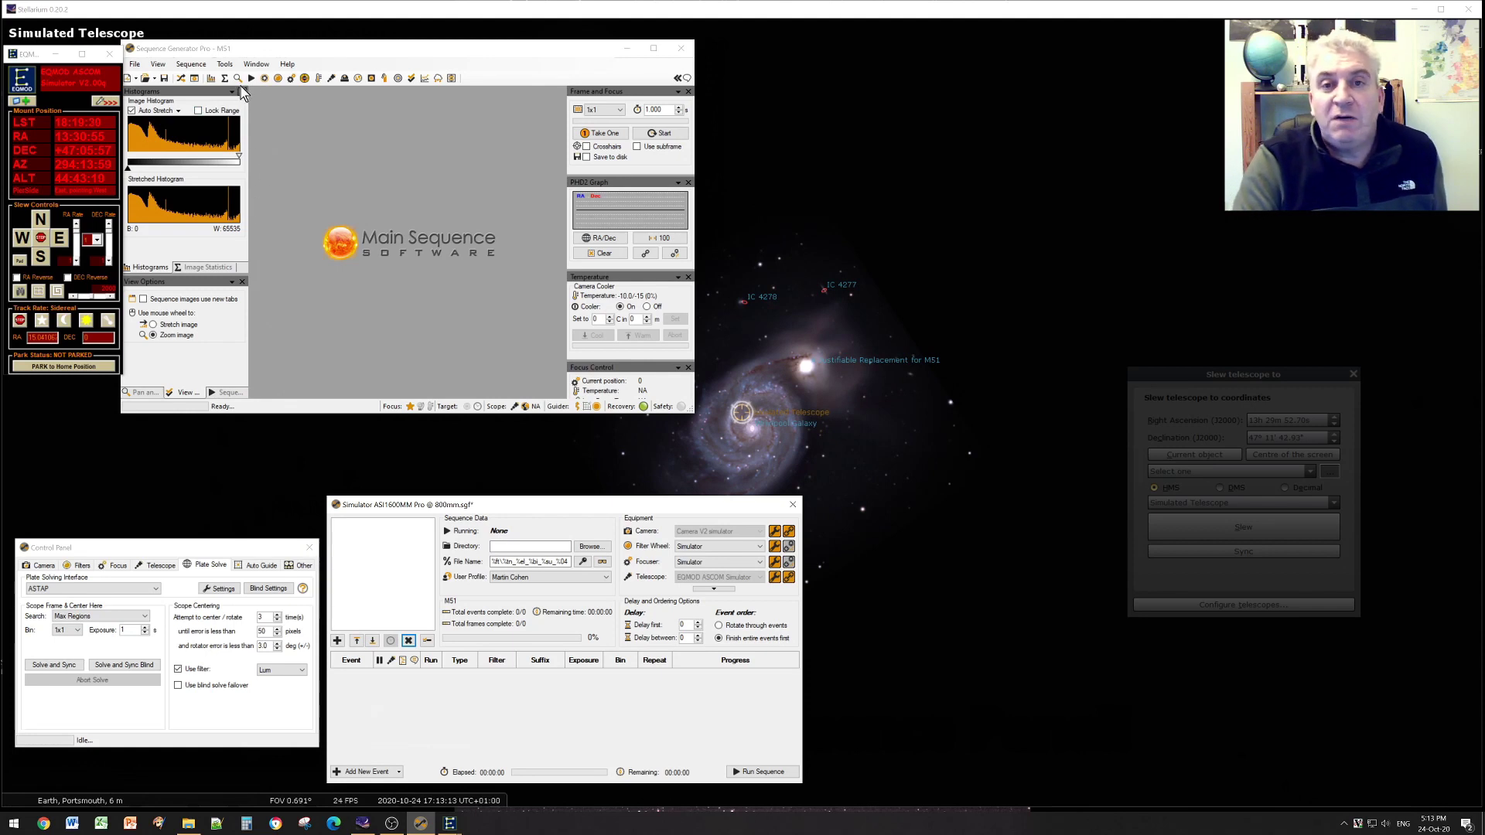
# - Launch the Framing & Mosaic Wizard and fetch the sky image for object m51
pyautogui.click(225, 64)
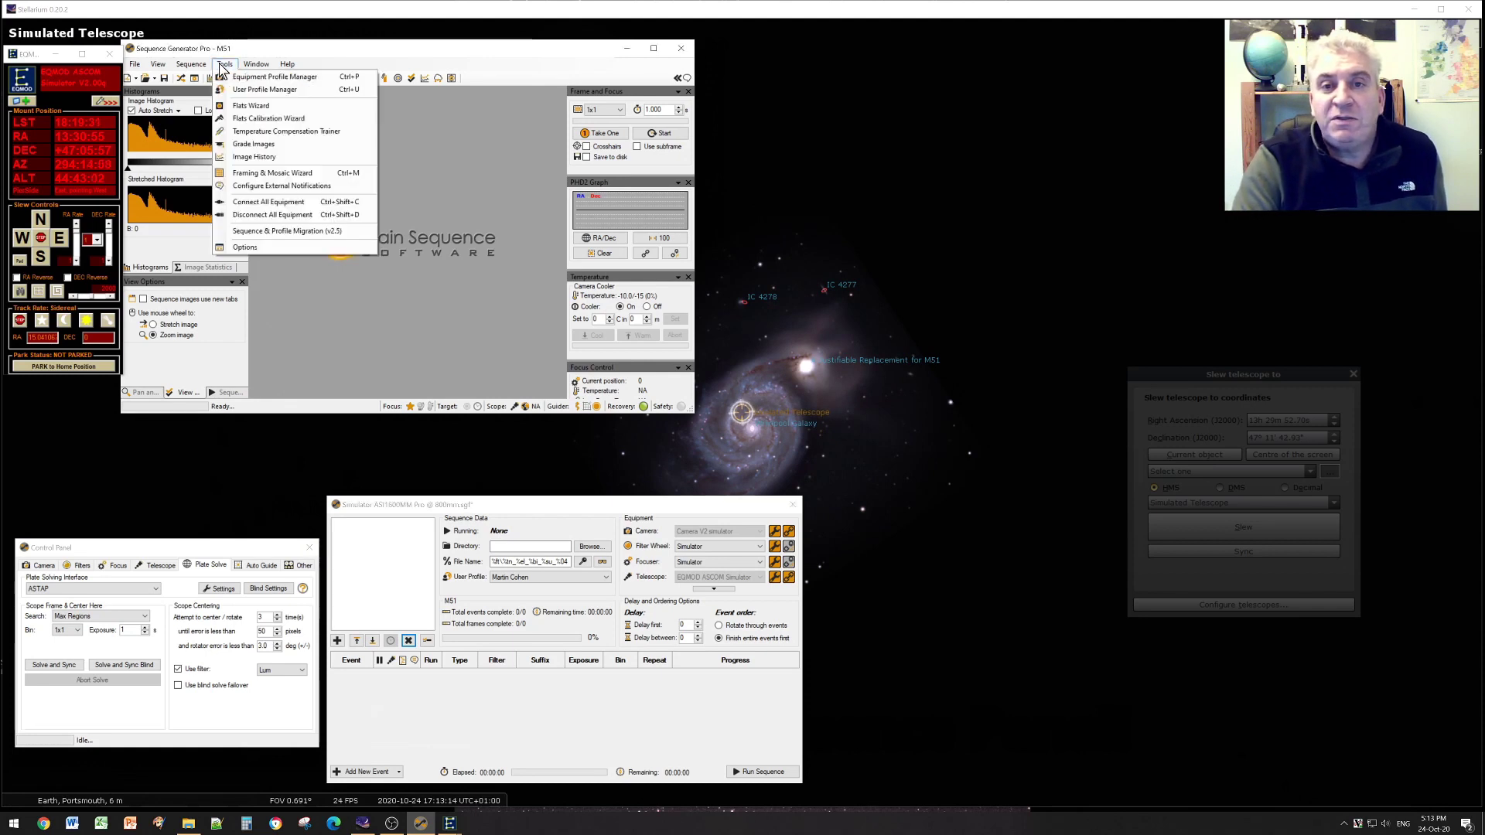
pyautogui.click(263, 173)
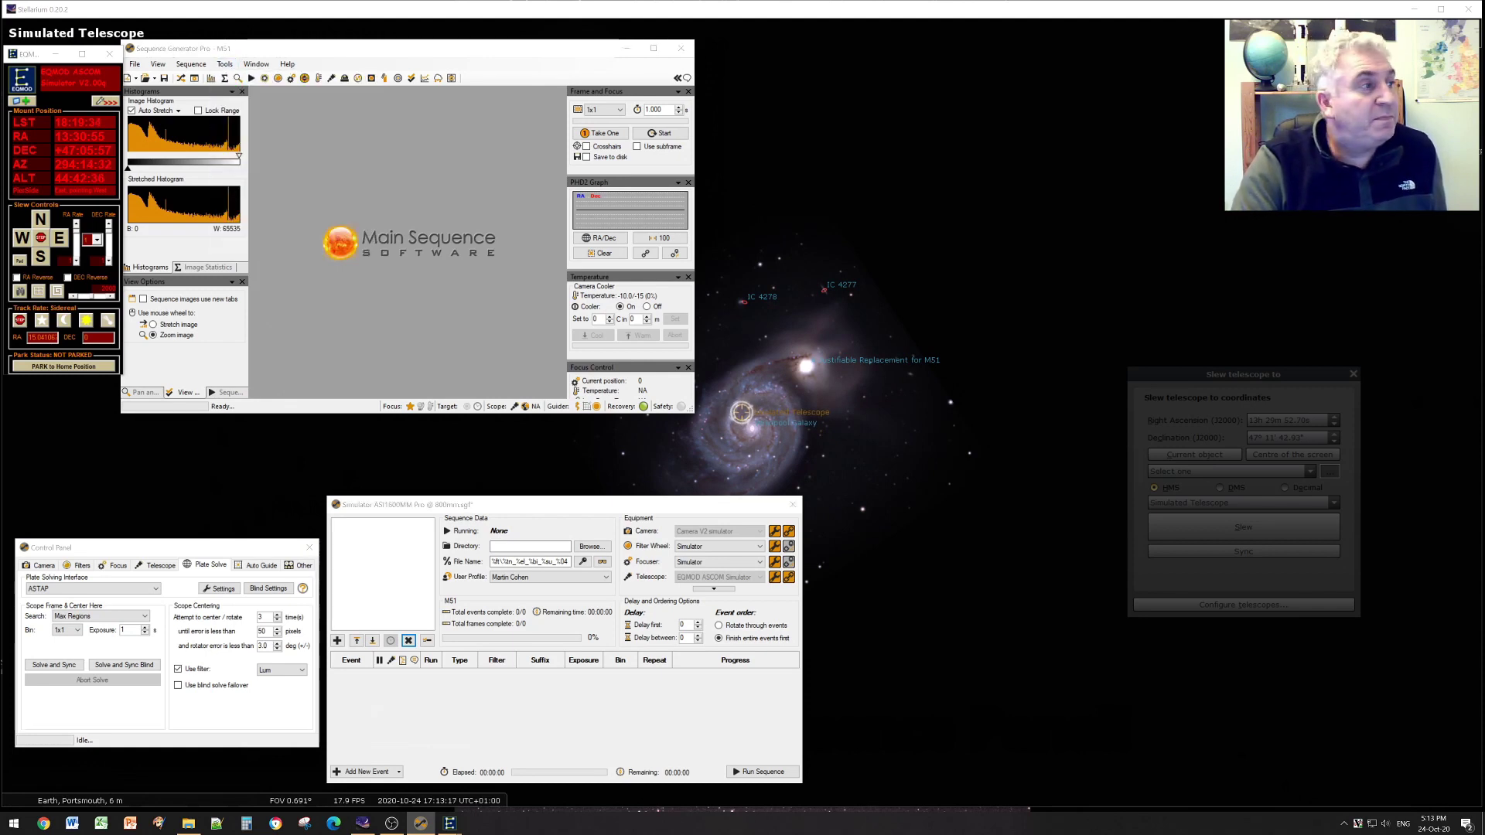
pyautogui.moveTo(247, 92); pyautogui.dragTo(935, 78)
pyautogui.click(975, 131)
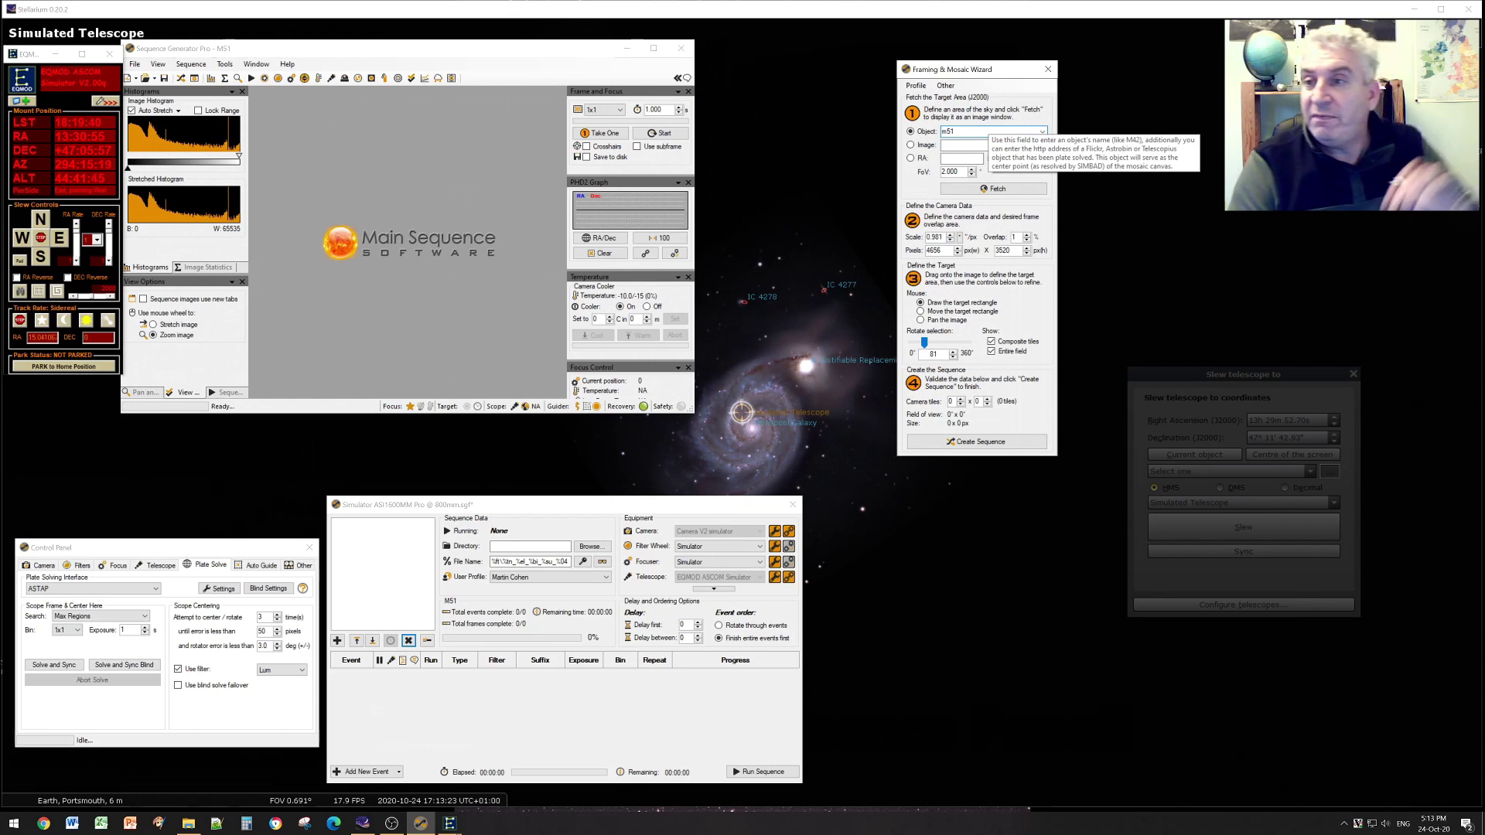
pyautogui.click(972, 189)
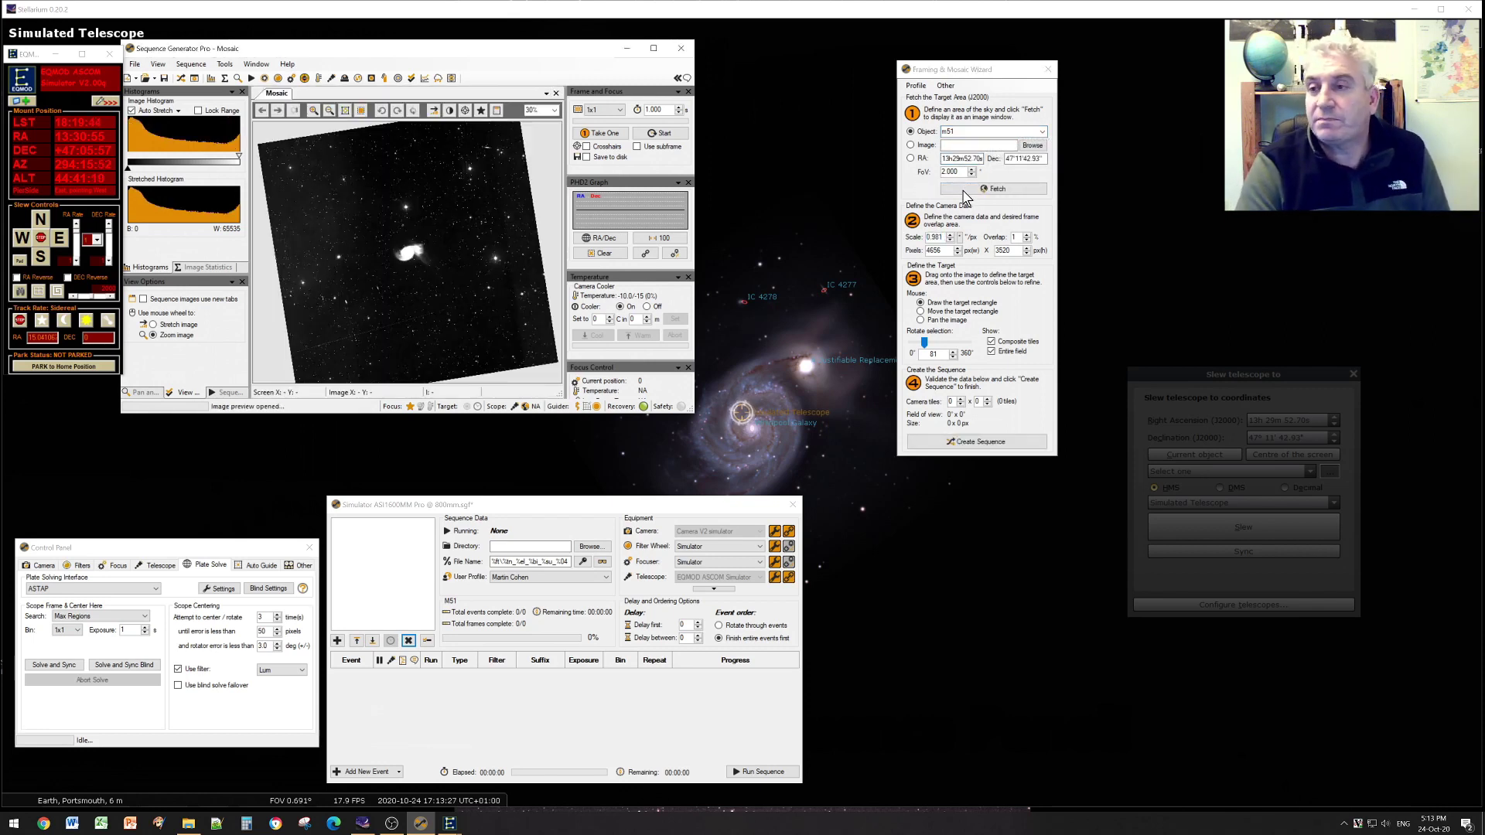
pyautogui.scroll(3, 400, 263)
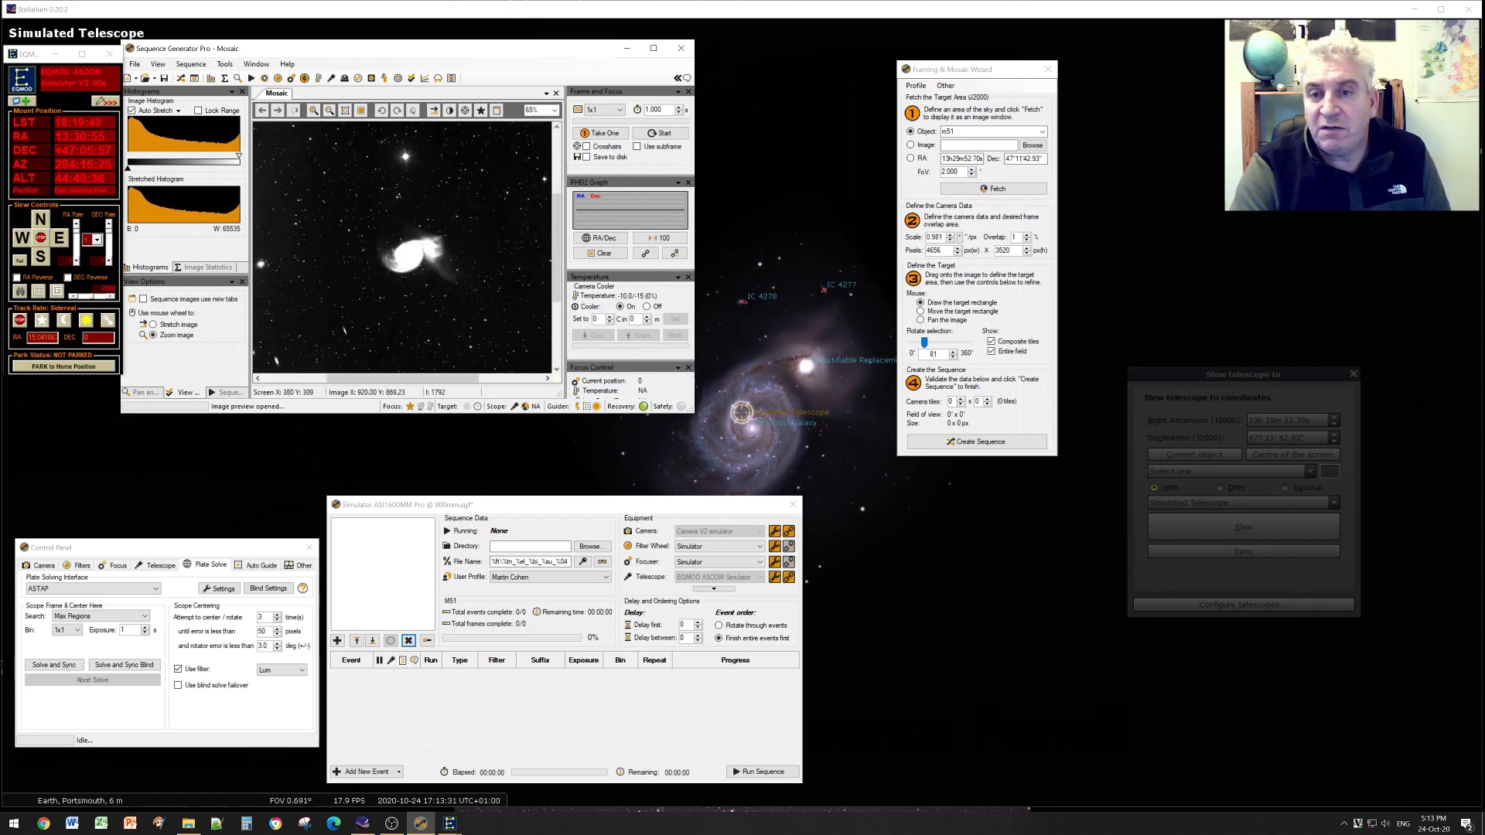
# - Place a single-tile framing rectangle centred on the M51 galaxy
pyautogui.click(477, 308)
pyautogui.moveTo(523, 339); pyautogui.dragTo(420, 271)
pyautogui.scroll(4, 418, 267)
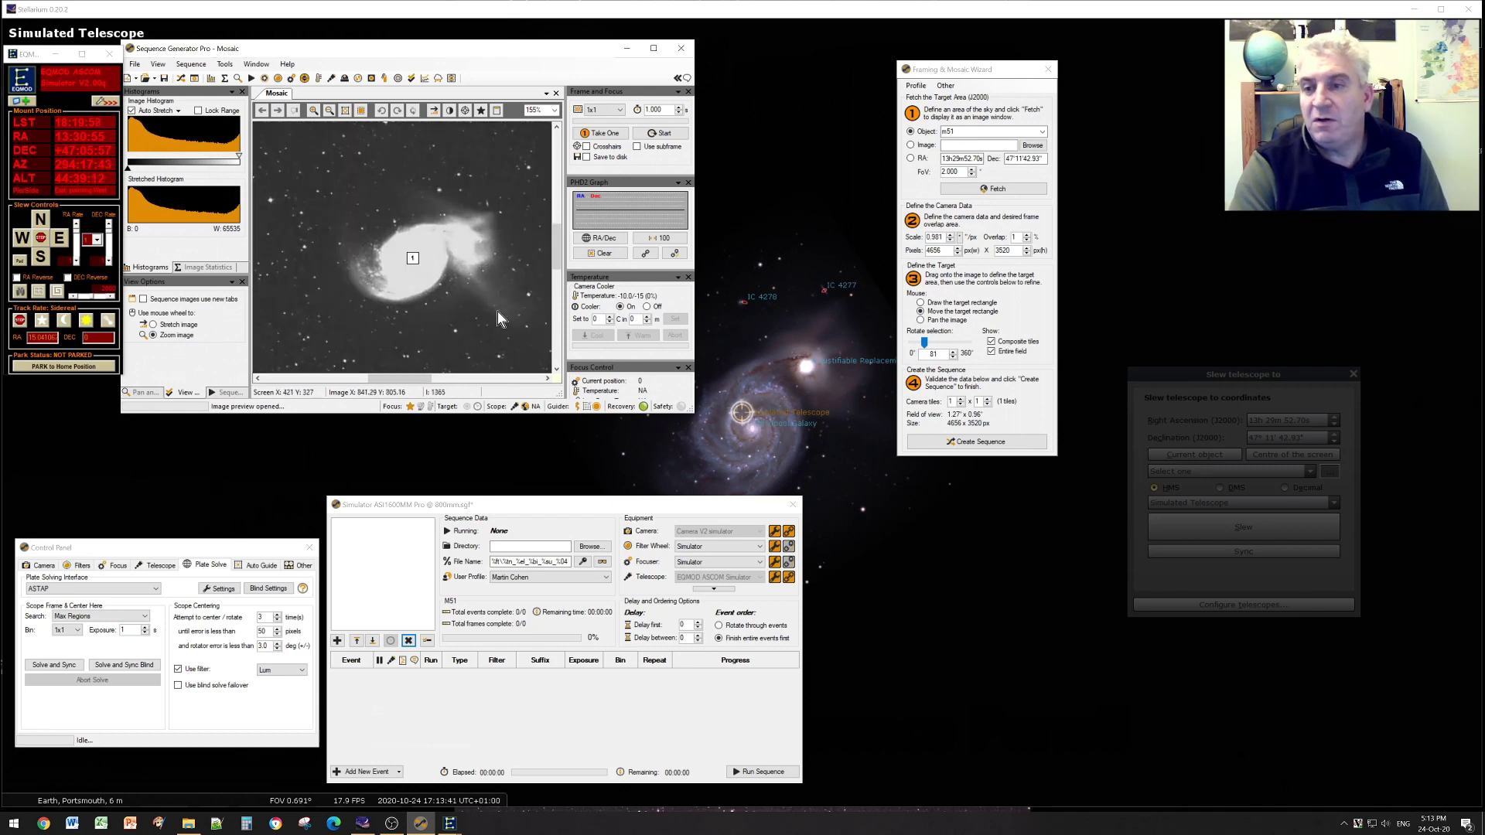
pyautogui.scroll(-3, 434, 277)
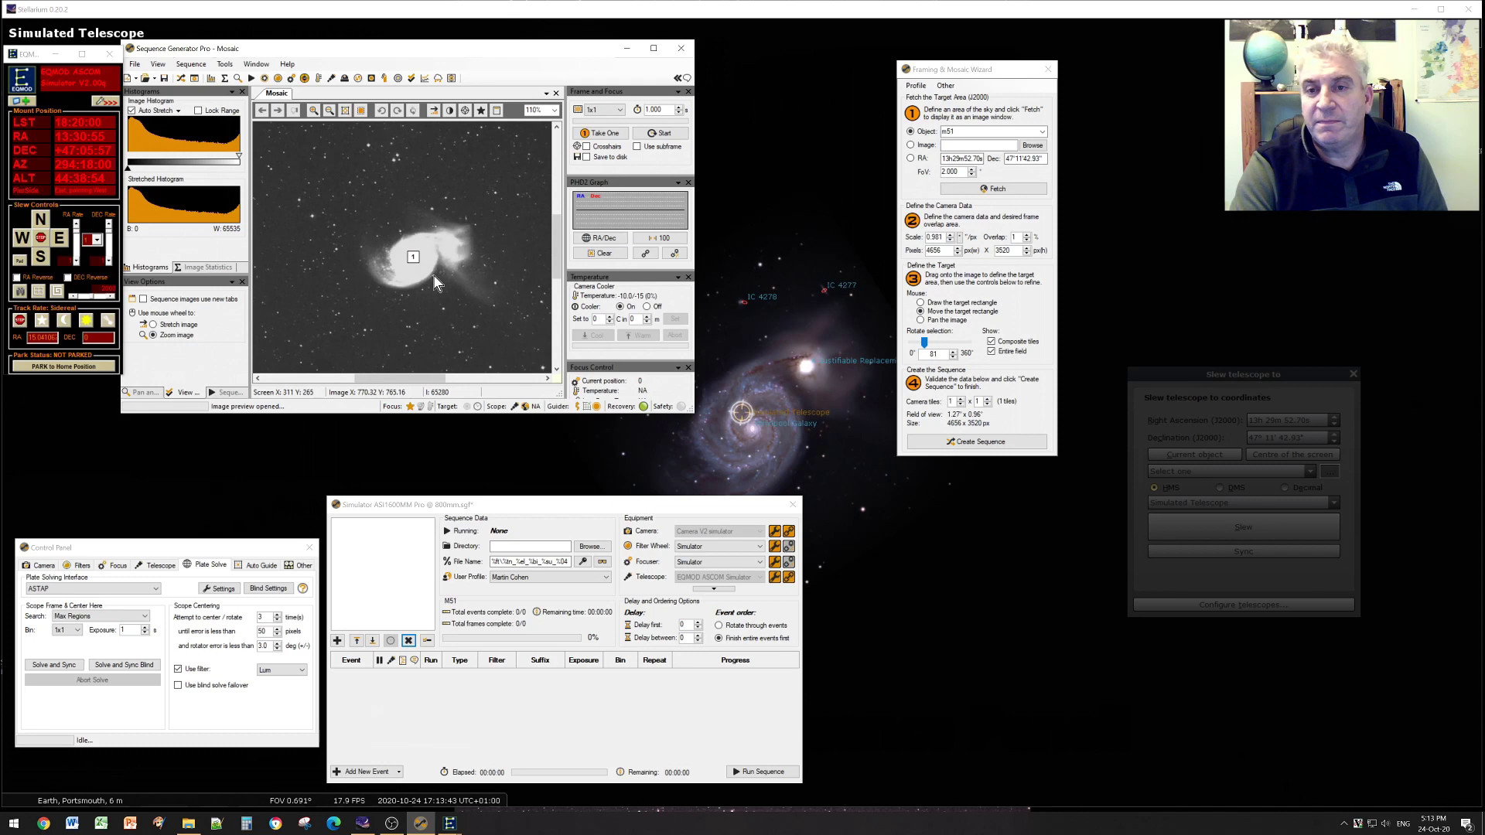
pyautogui.scroll(-2, 433, 275)
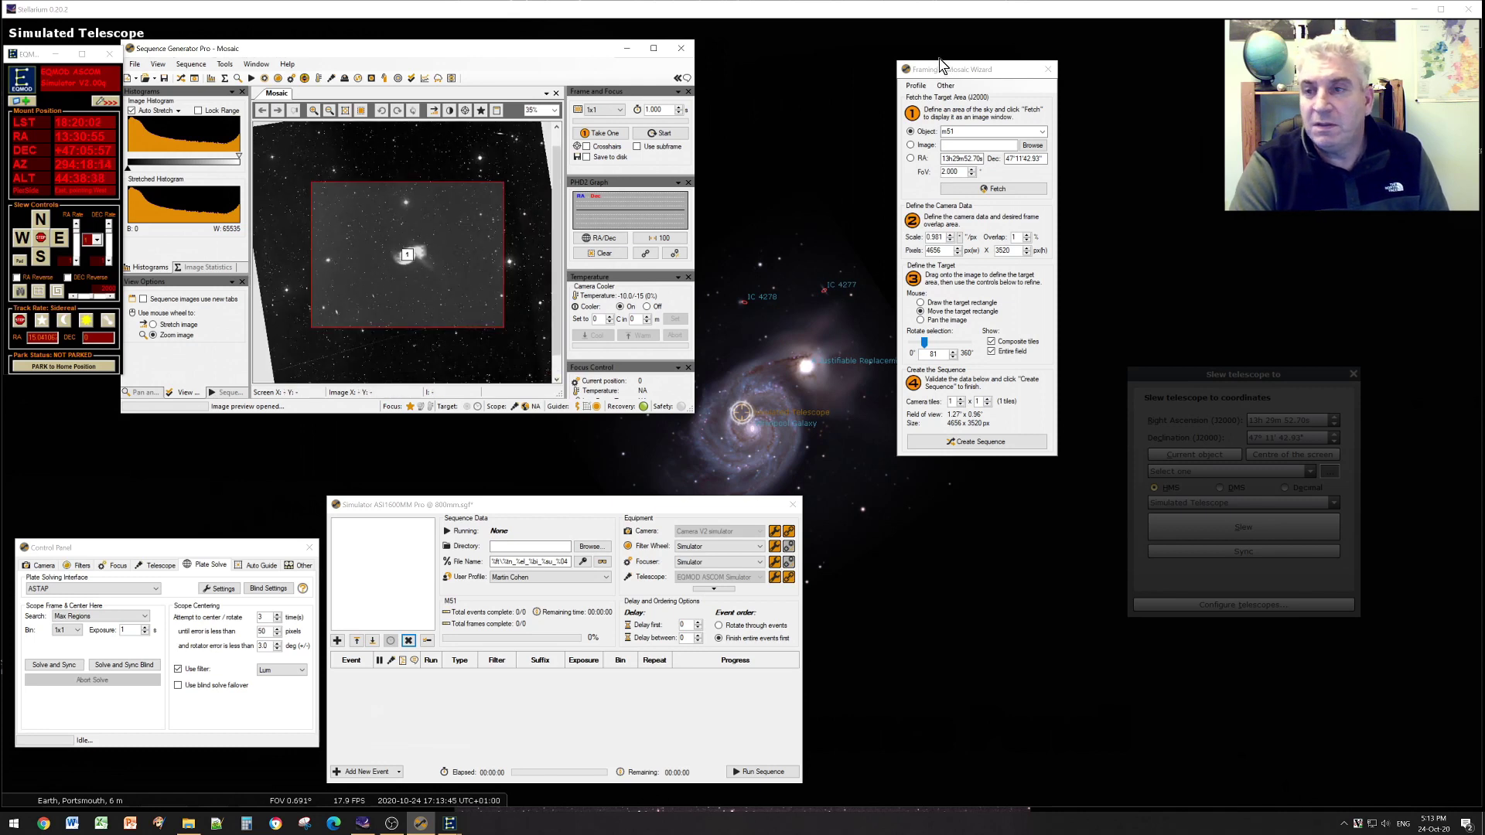
# - Create the M51 sequence target from the framing, accepting the mosaic settings, then close the wizard
pyautogui.moveTo(944, 75); pyautogui.dragTo(795, 65)
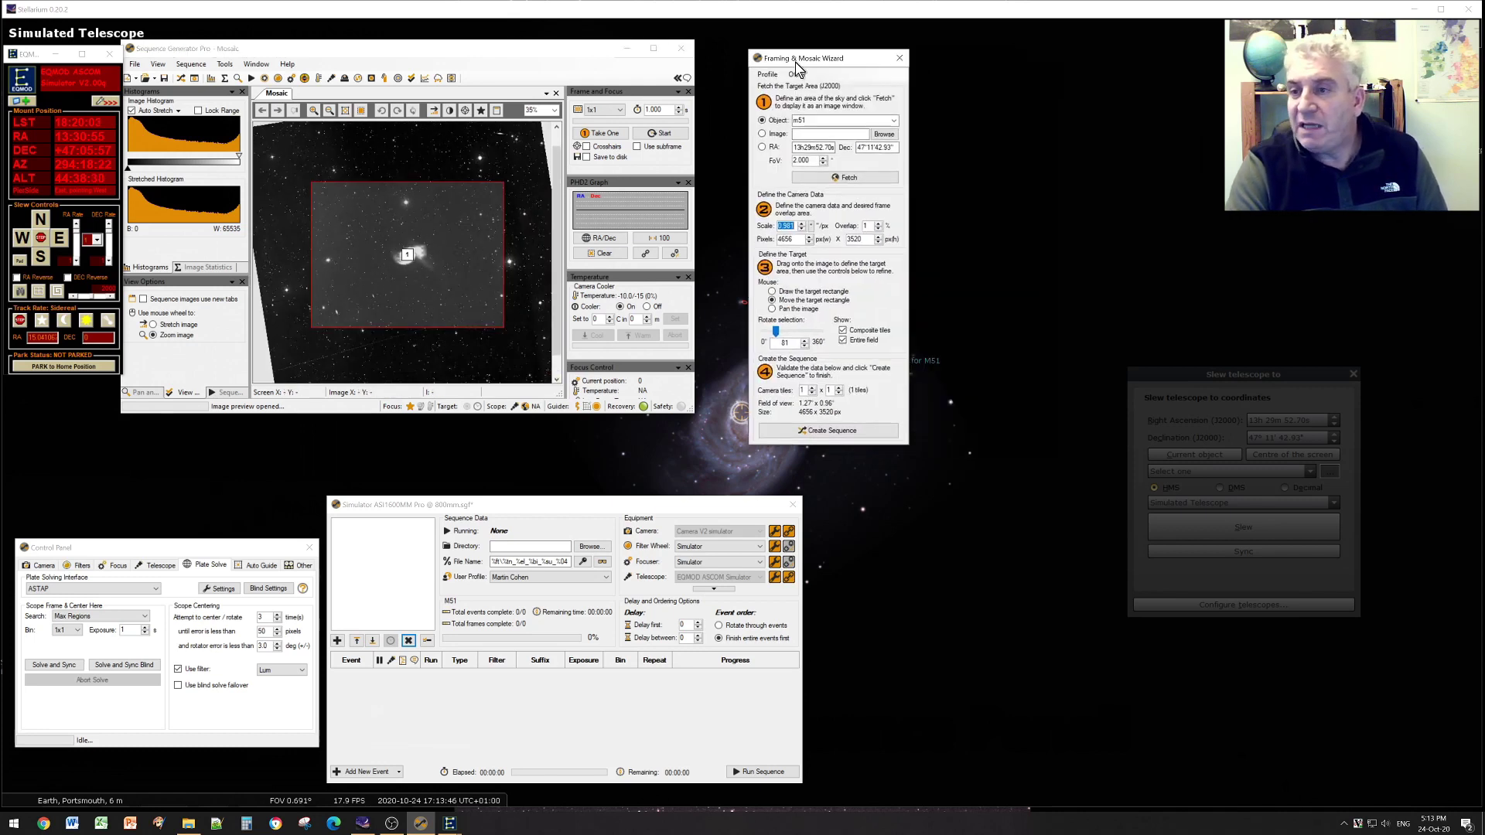
pyautogui.click(820, 432)
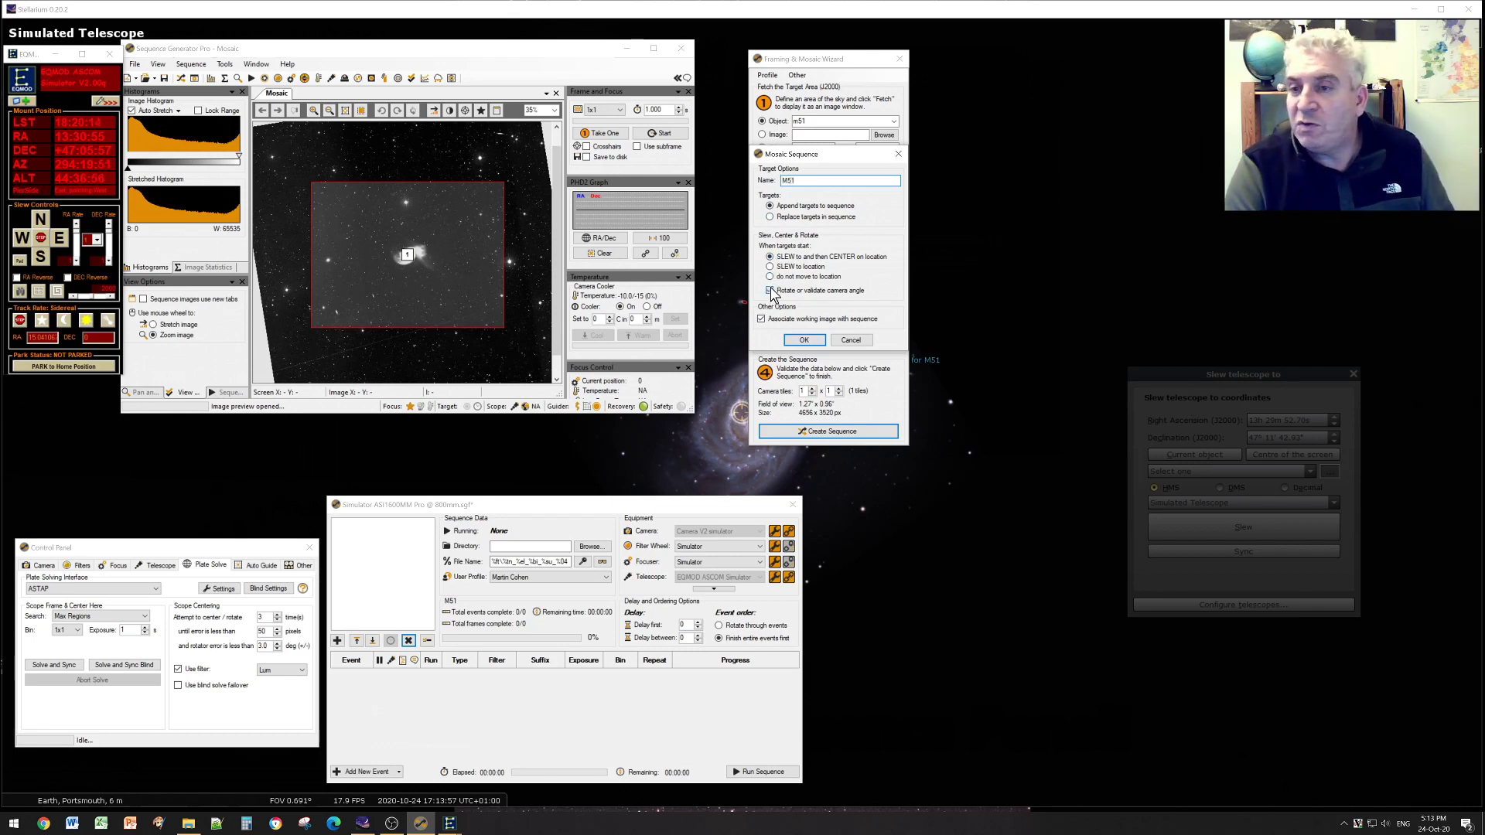
pyautogui.click(803, 341)
pyautogui.click(376, 257)
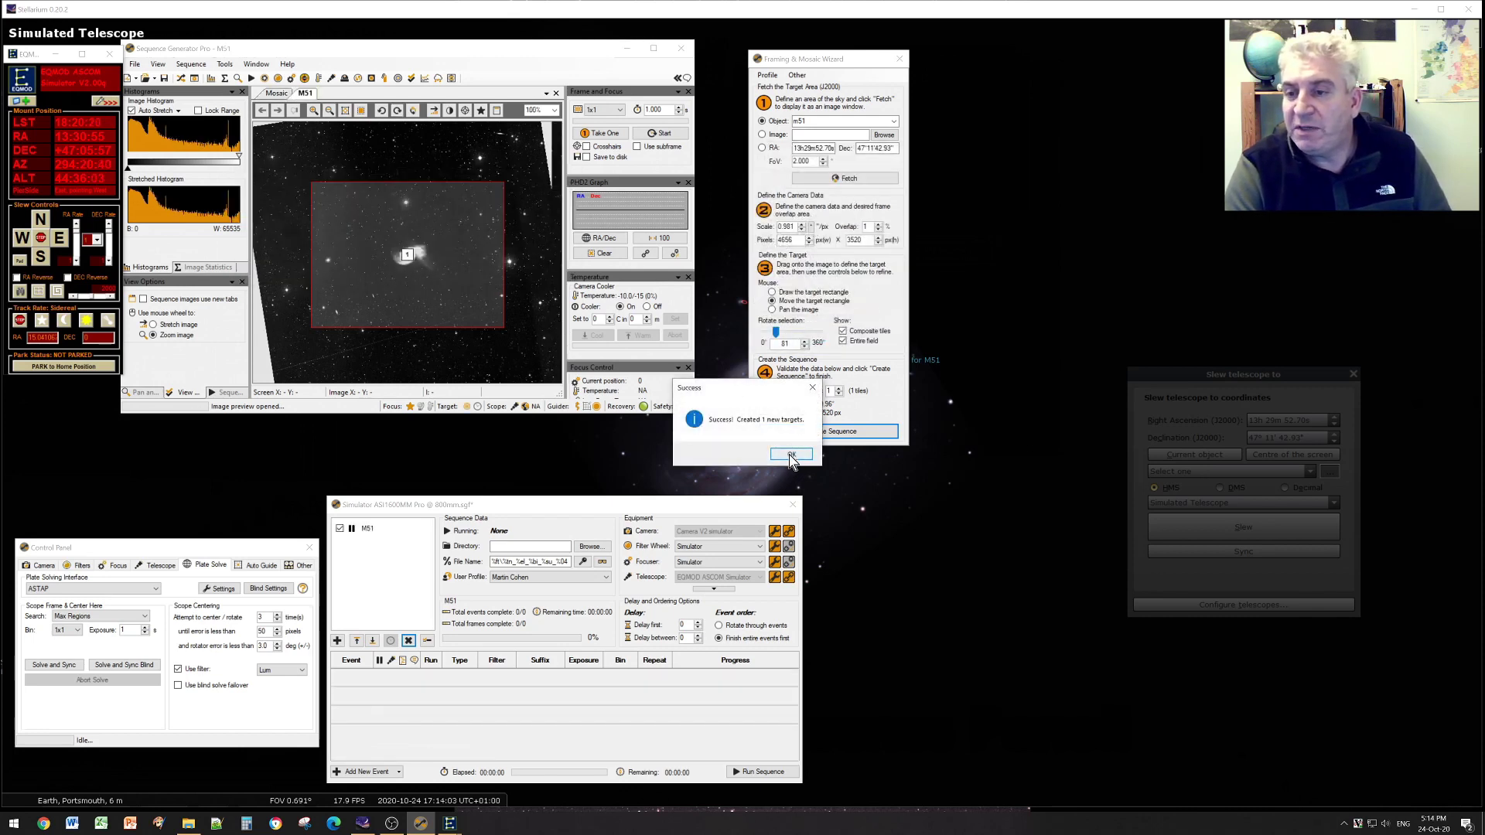
pyautogui.click(790, 457)
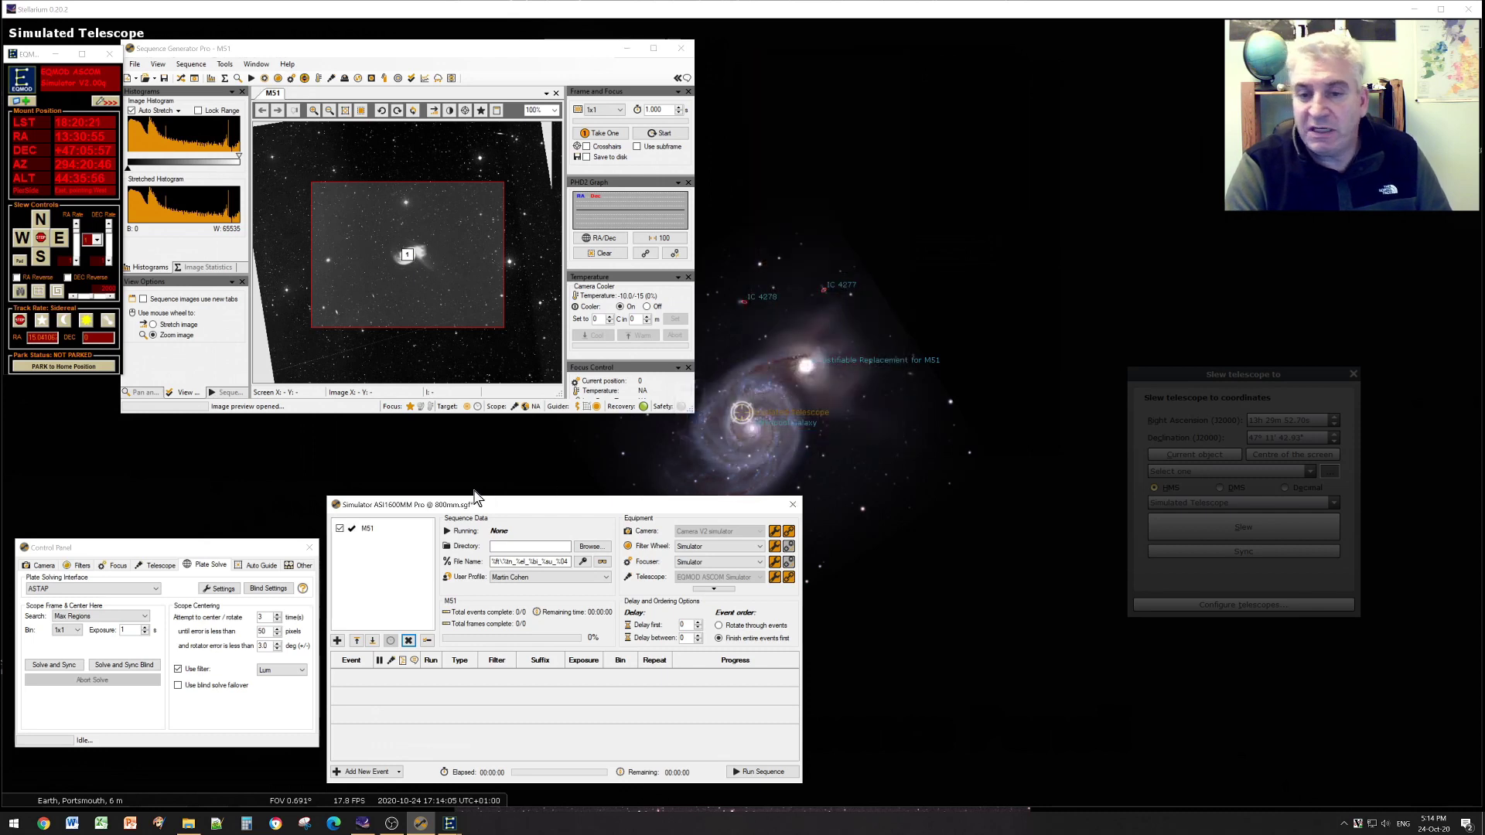
# - Select the M51 target, confirm EQMOD's Alignment Point List is empty, and collapse the mount window
pyautogui.click(374, 532)
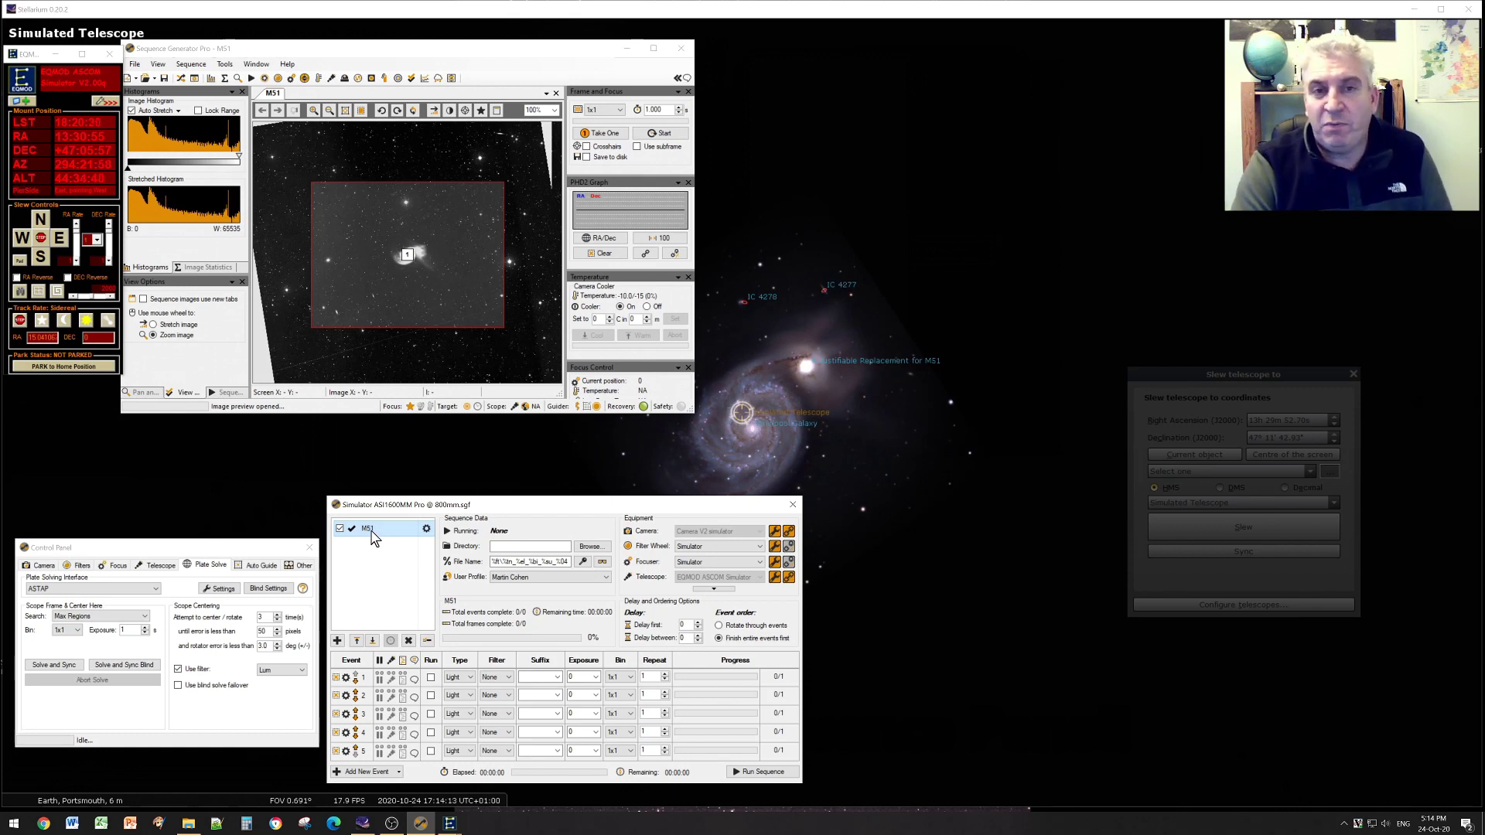
pyautogui.click(105, 102)
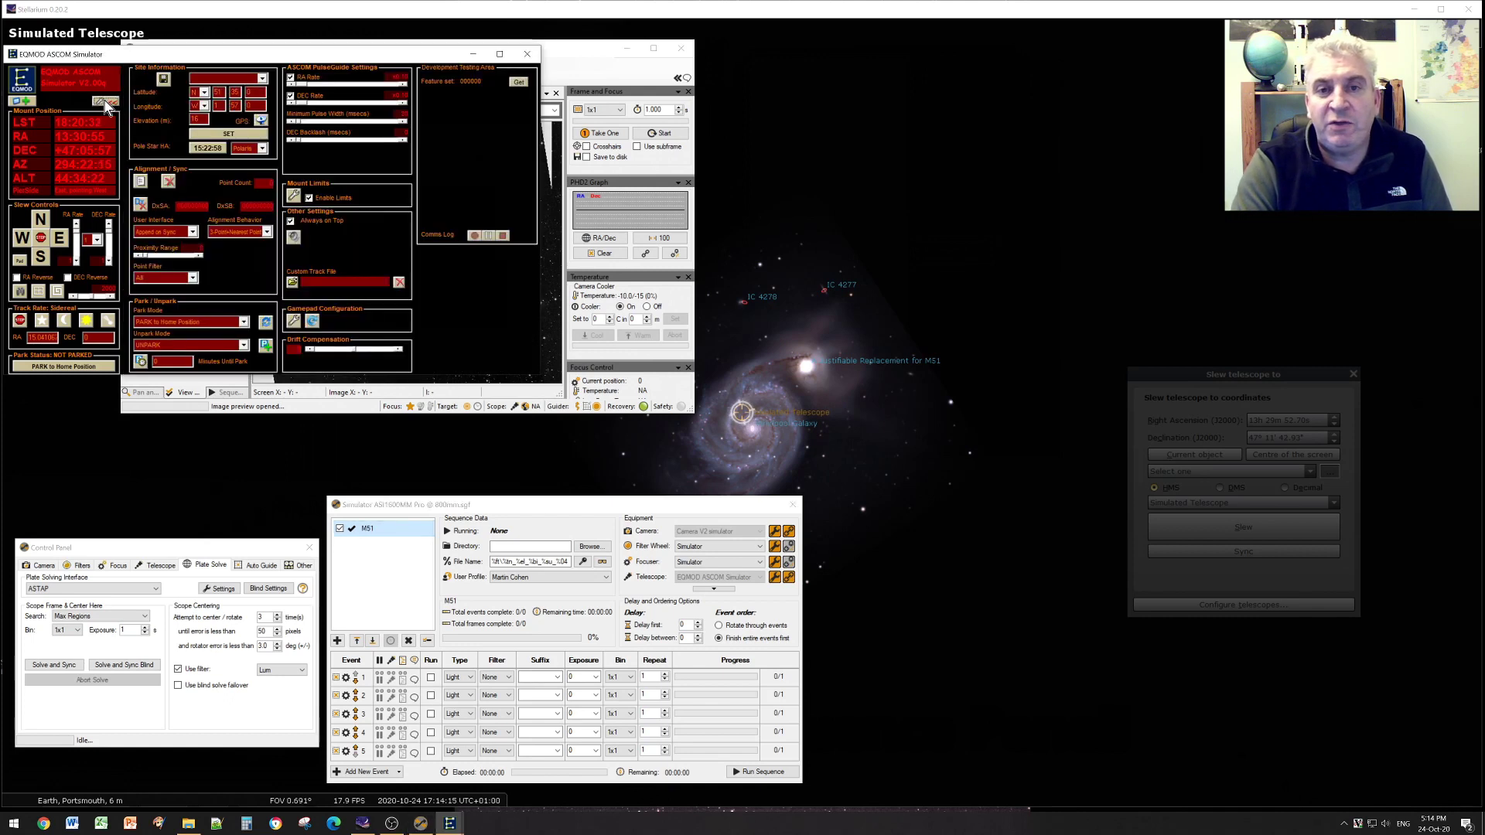
pyautogui.click(140, 183)
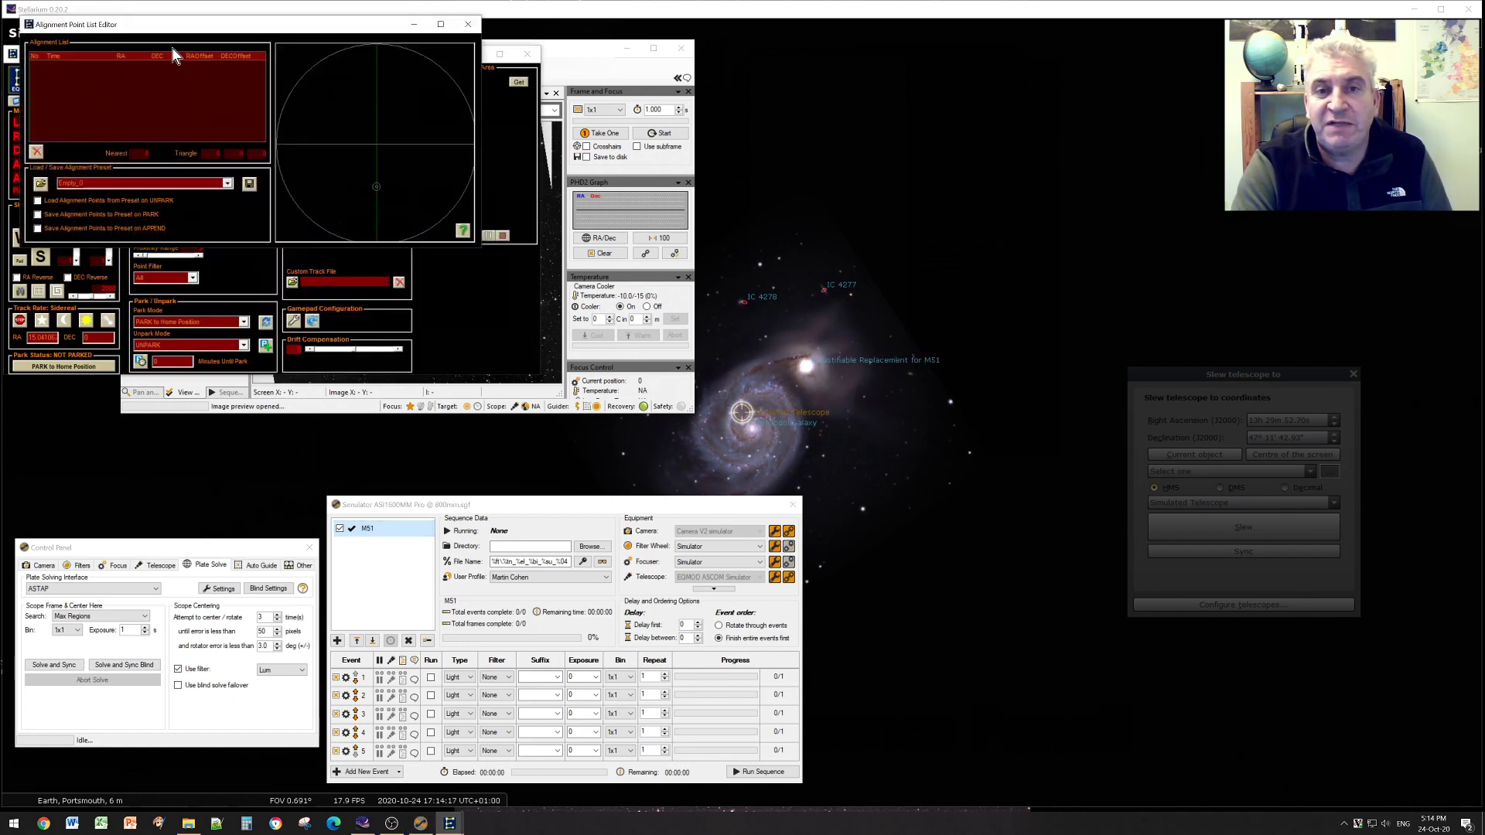
pyautogui.moveTo(168, 34); pyautogui.dragTo(368, 114)
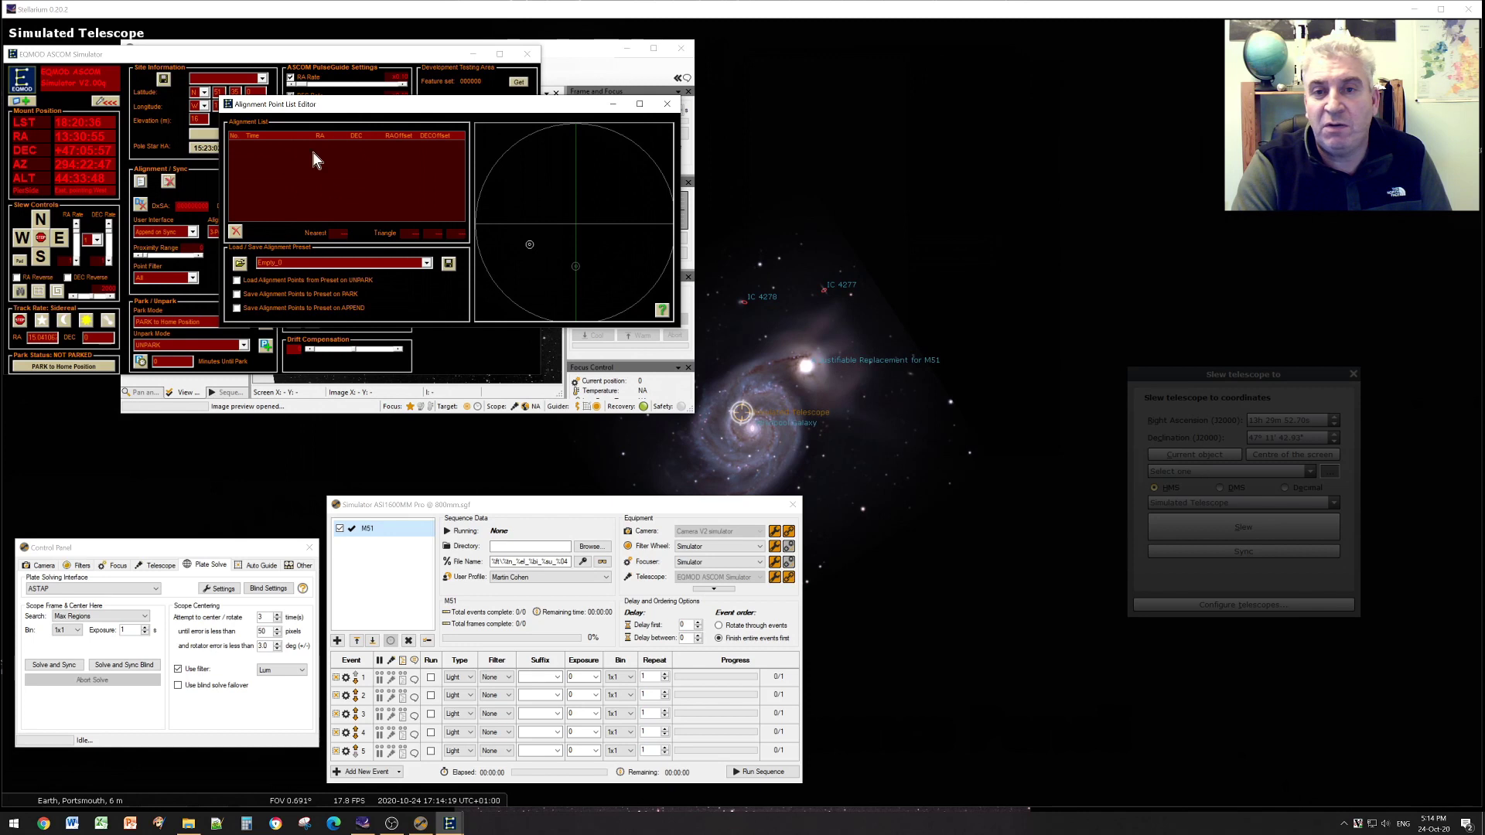
pyautogui.click(667, 104)
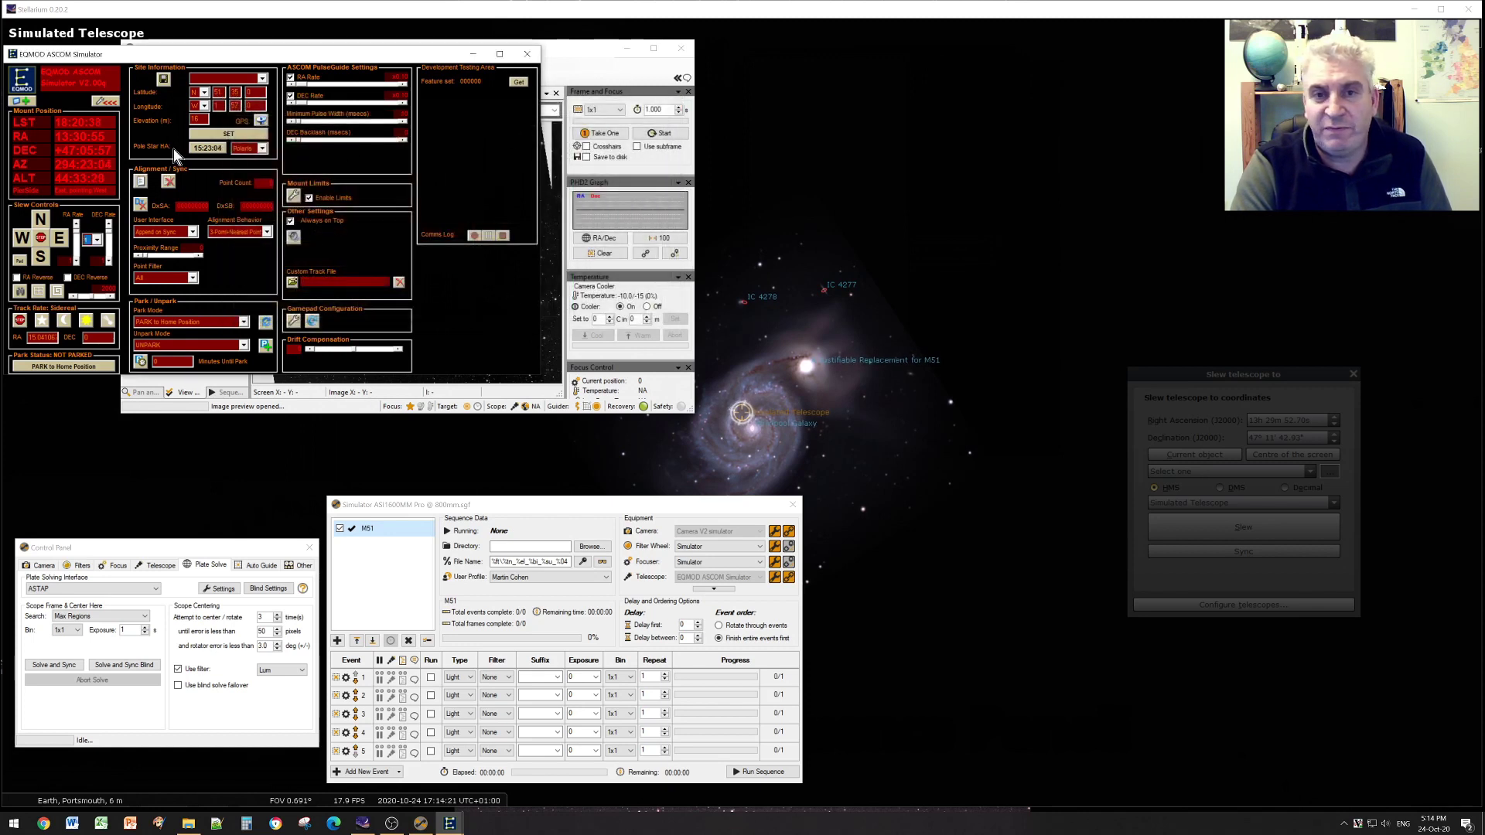
pyautogui.click(111, 103)
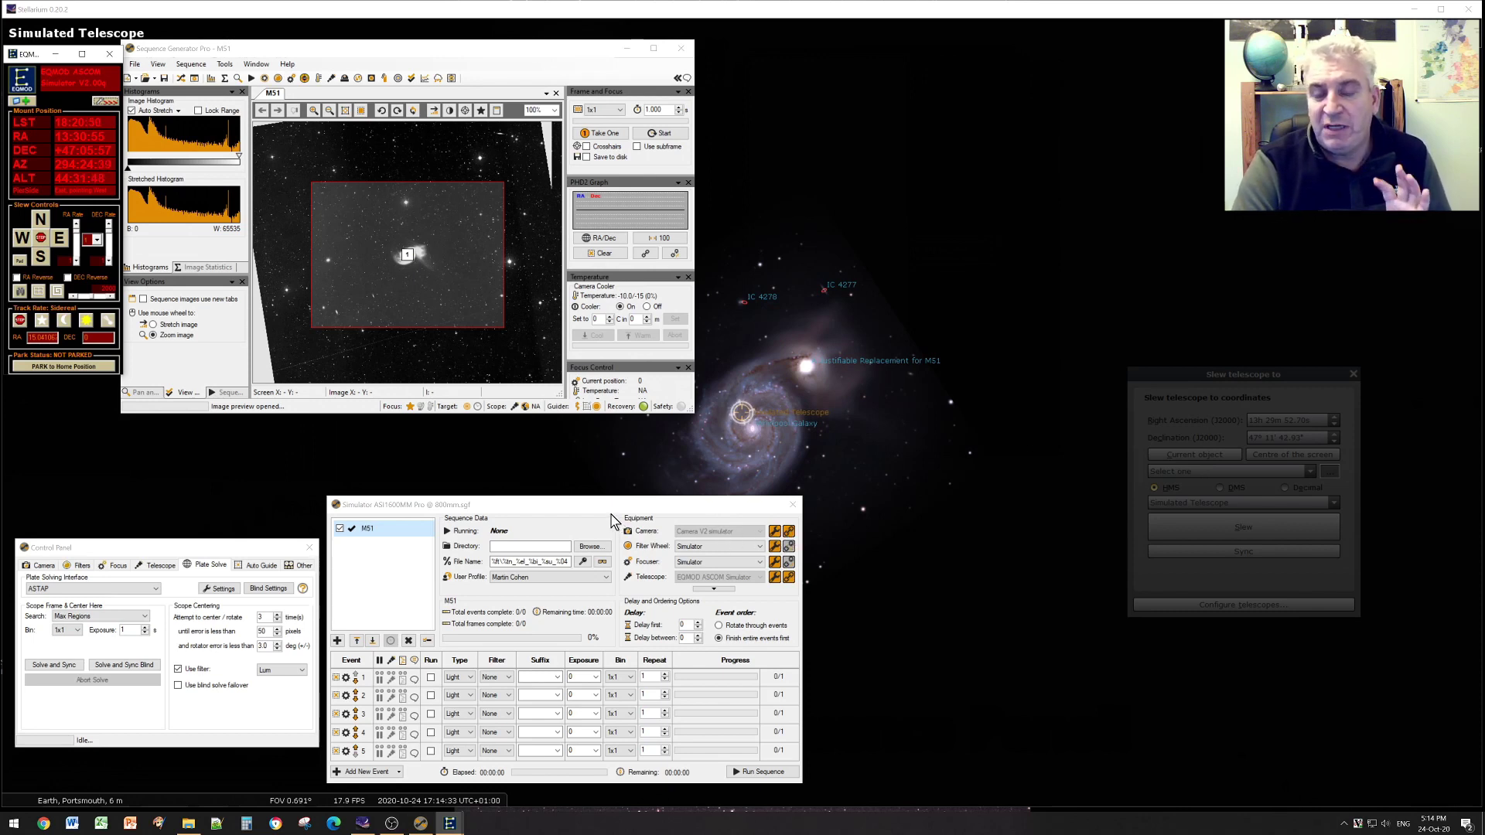
# - Take one Frame and Focus test frame with crosshair, showing M51 off-centre at HFR 3.85
pyautogui.click(610, 138)
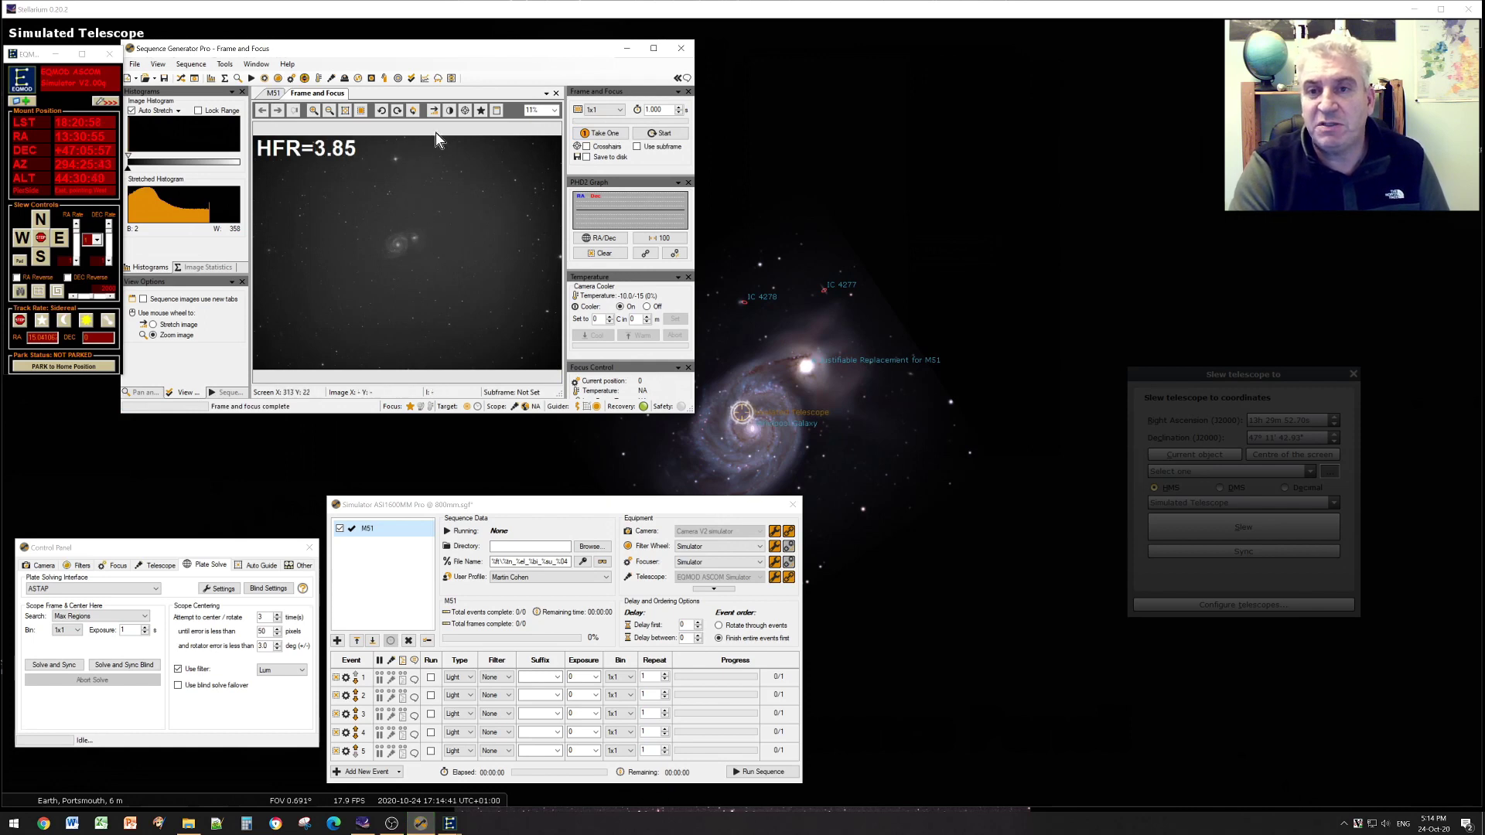
pyautogui.click(465, 109)
pyautogui.scroll(3, 383, 232)
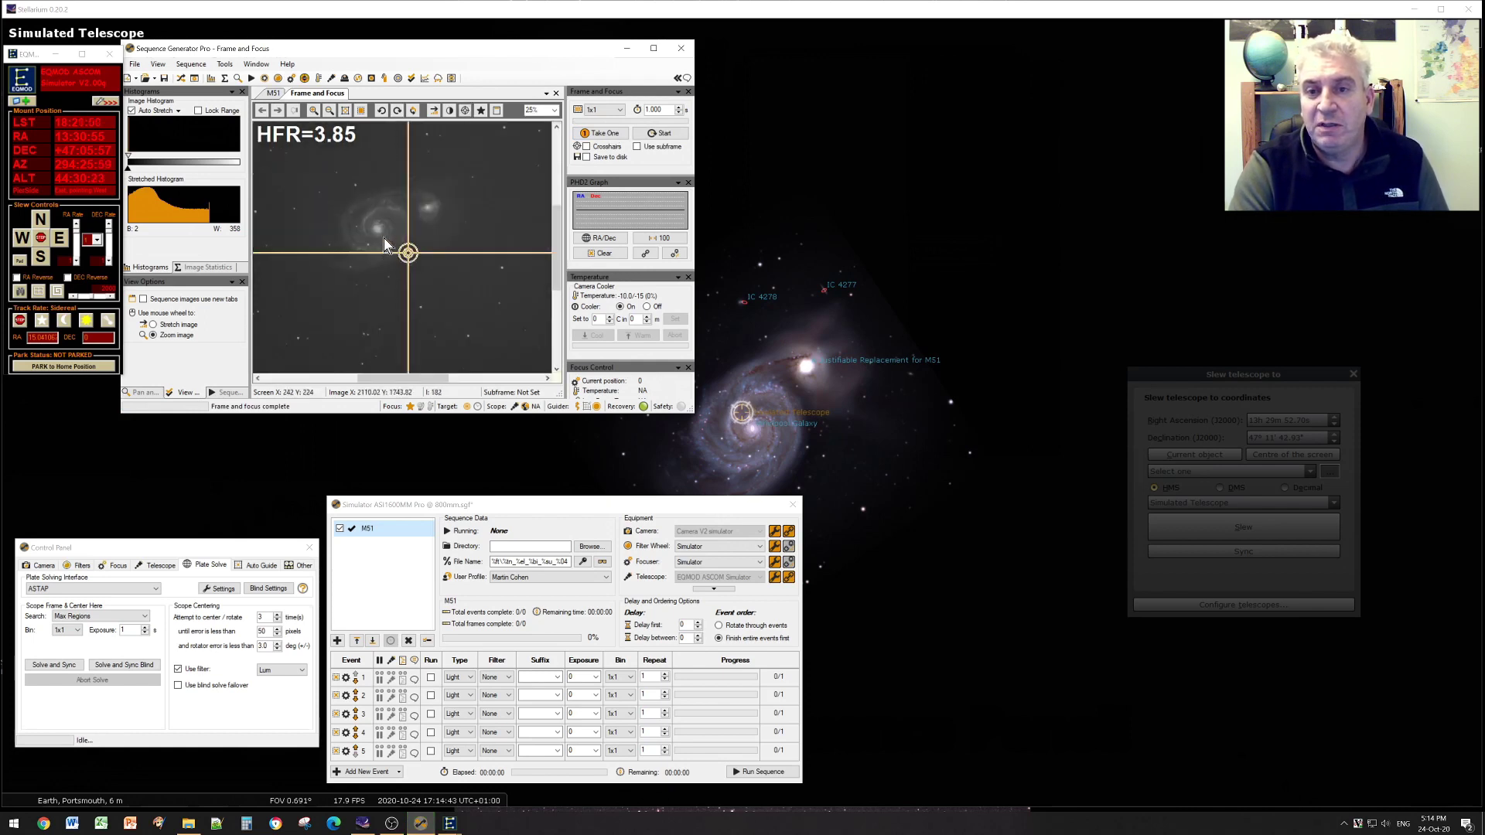
pyautogui.moveTo(389, 249); pyautogui.dragTo(417, 267)
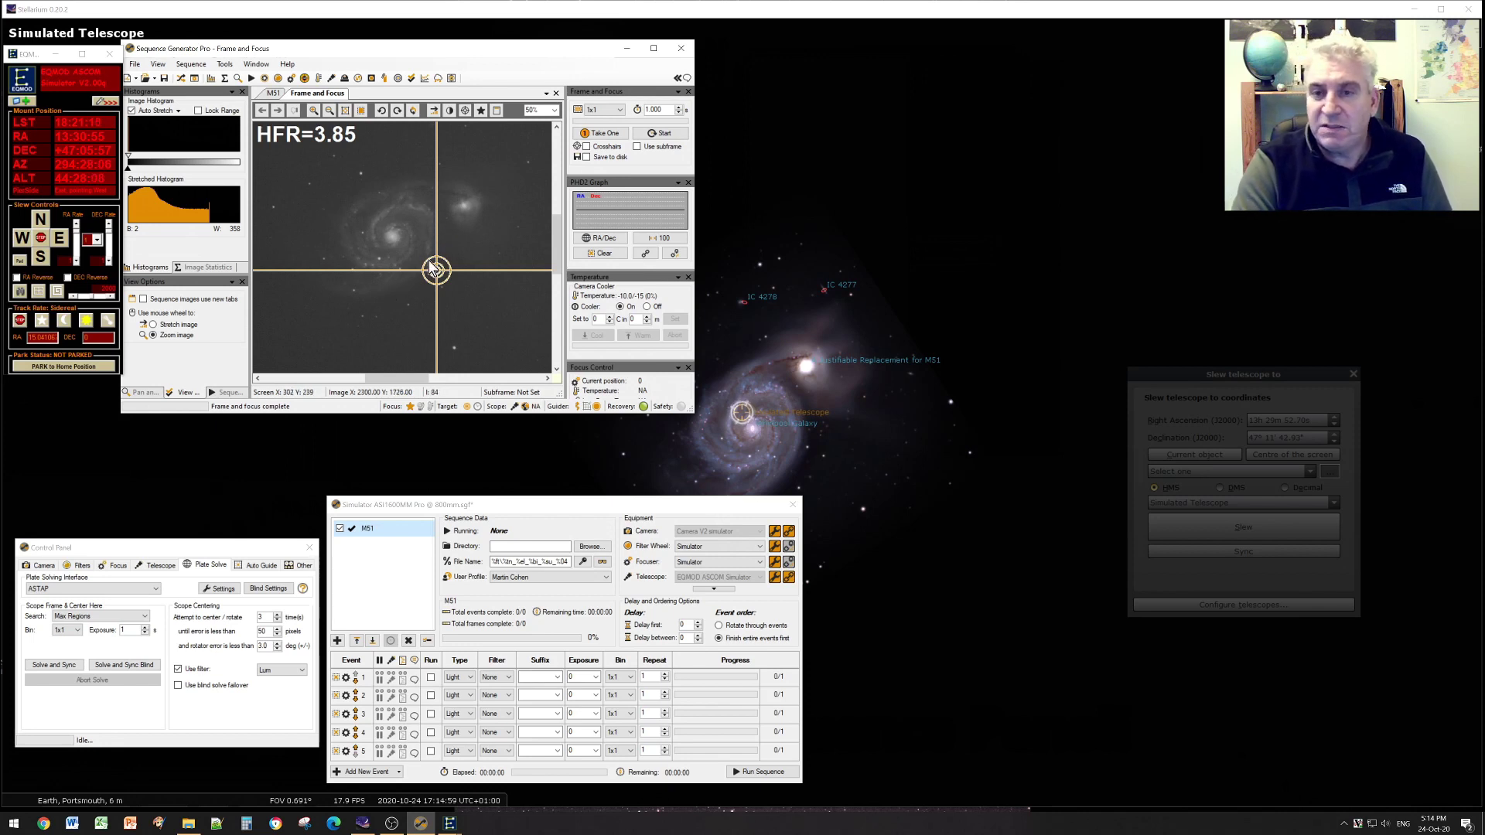
pyautogui.click(396, 506)
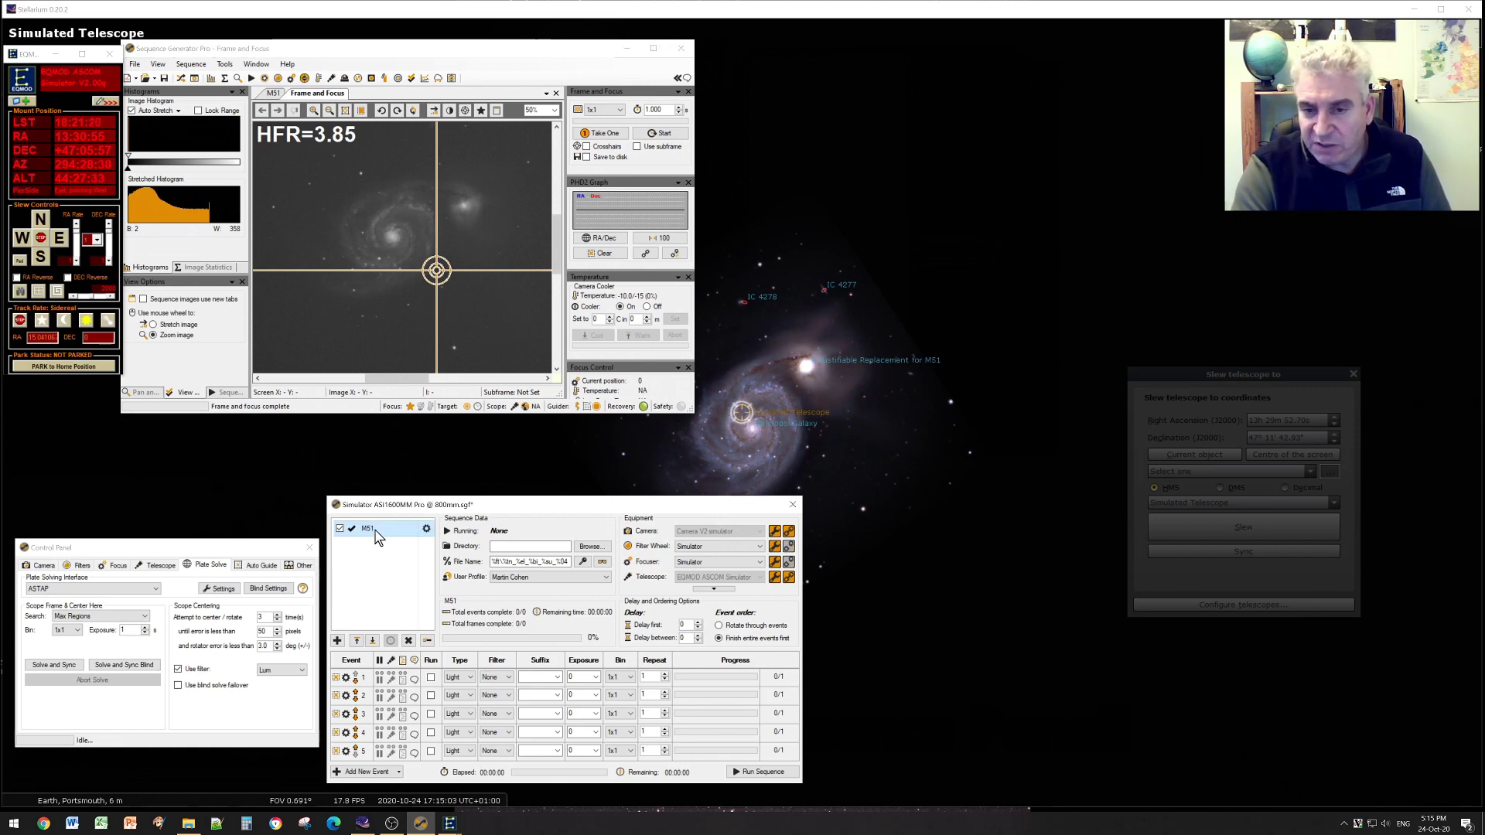
# - Slew the mount to the M51 target and compare Stellarium's reticle with the Whirlpool Galaxy
pyautogui.rightClick(378, 536)
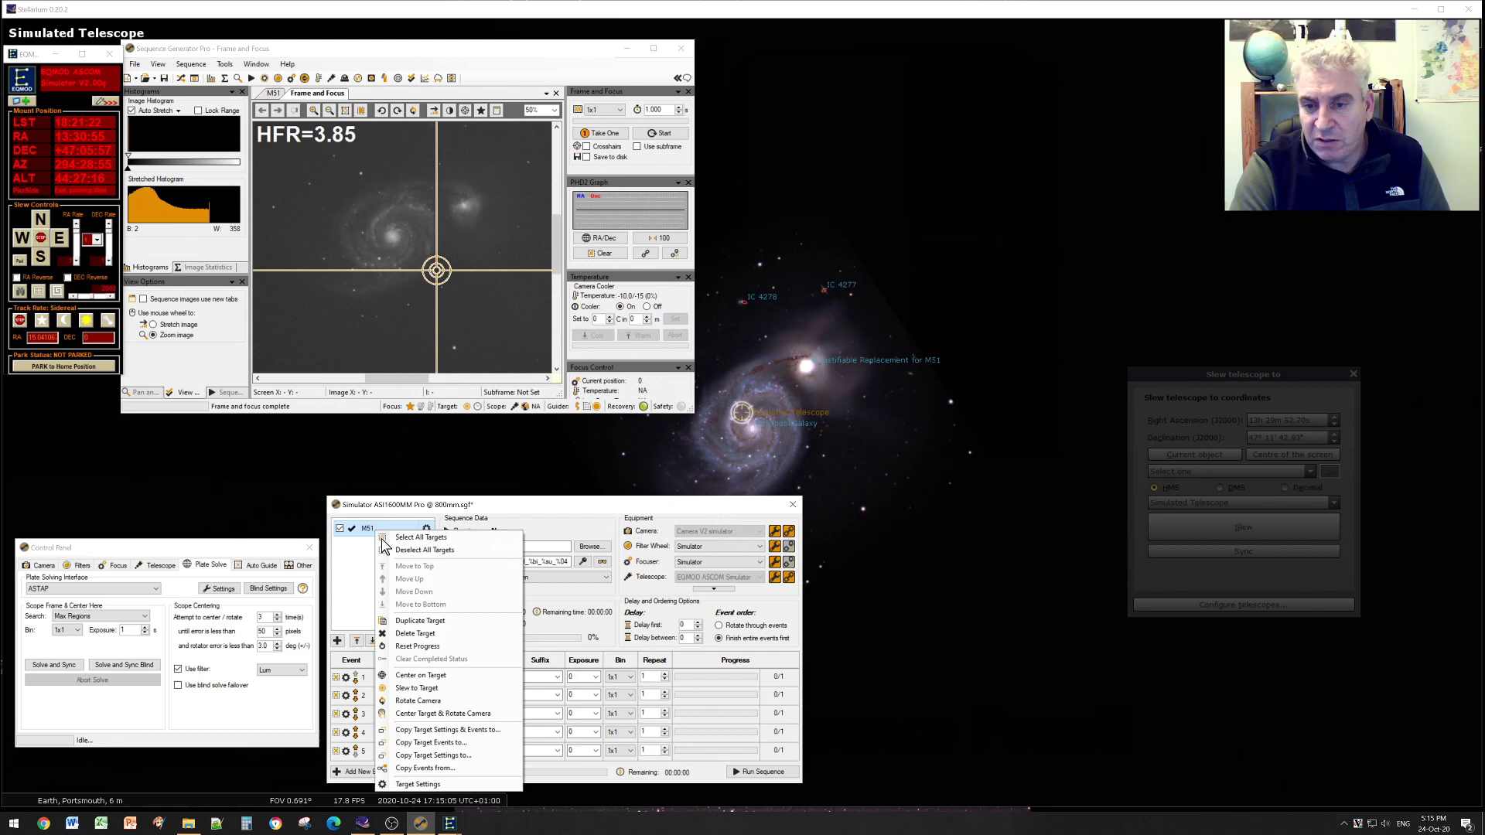
pyautogui.click(416, 689)
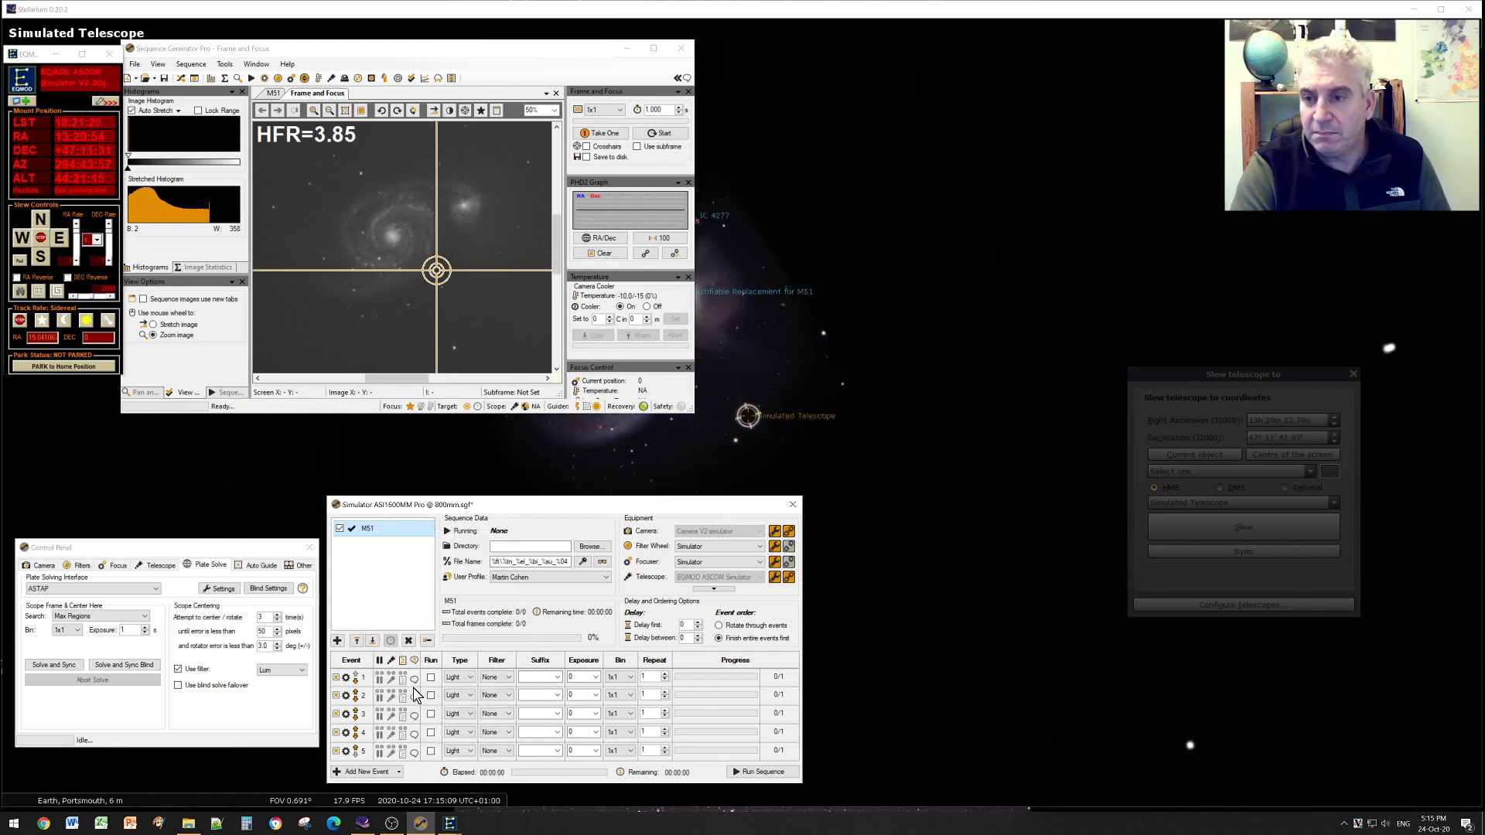
pyautogui.click(845, 302)
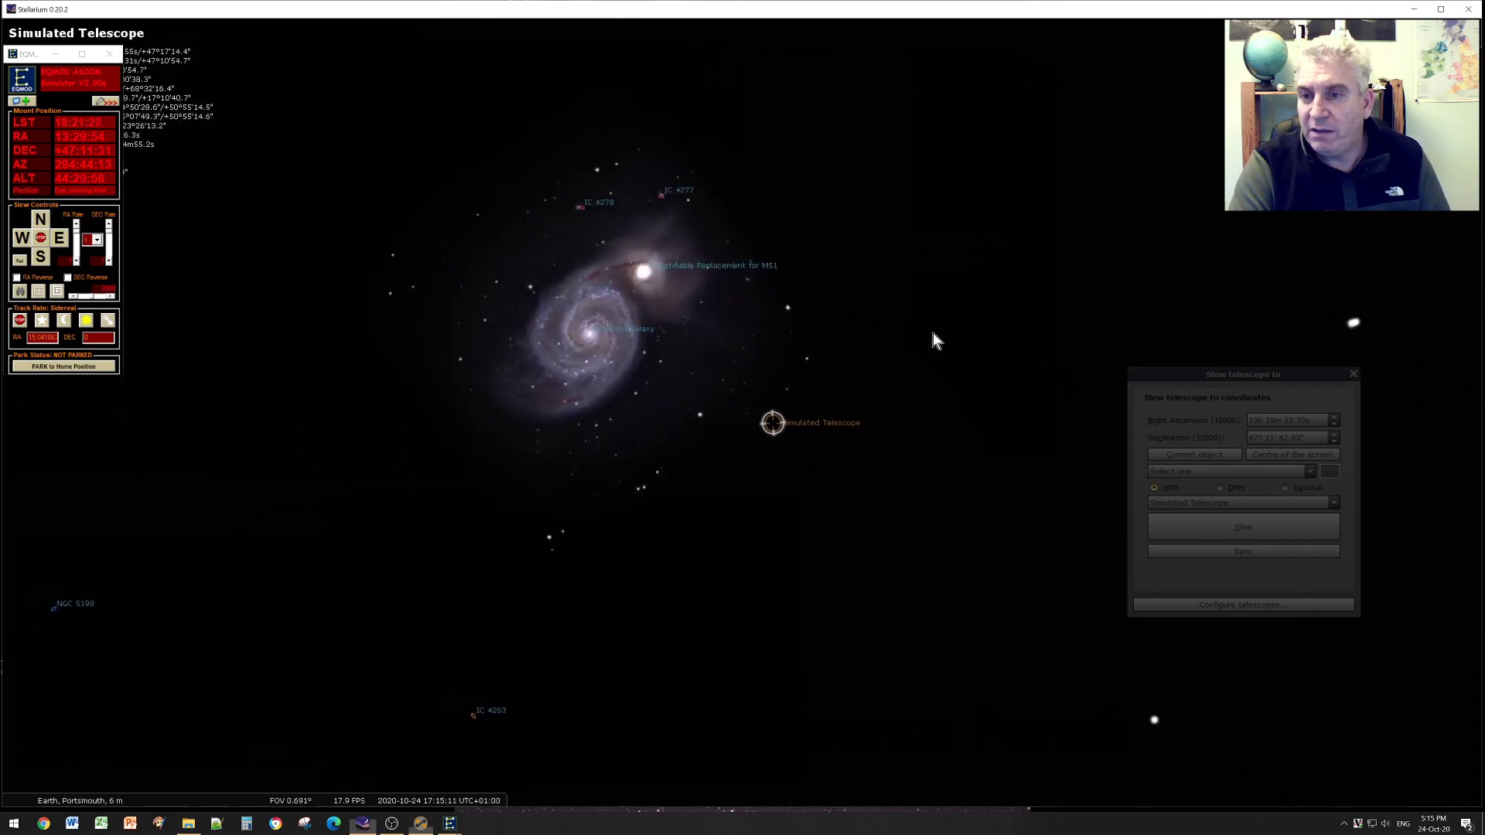
pyautogui.moveTo(969, 352); pyautogui.dragTo(1061, 382)
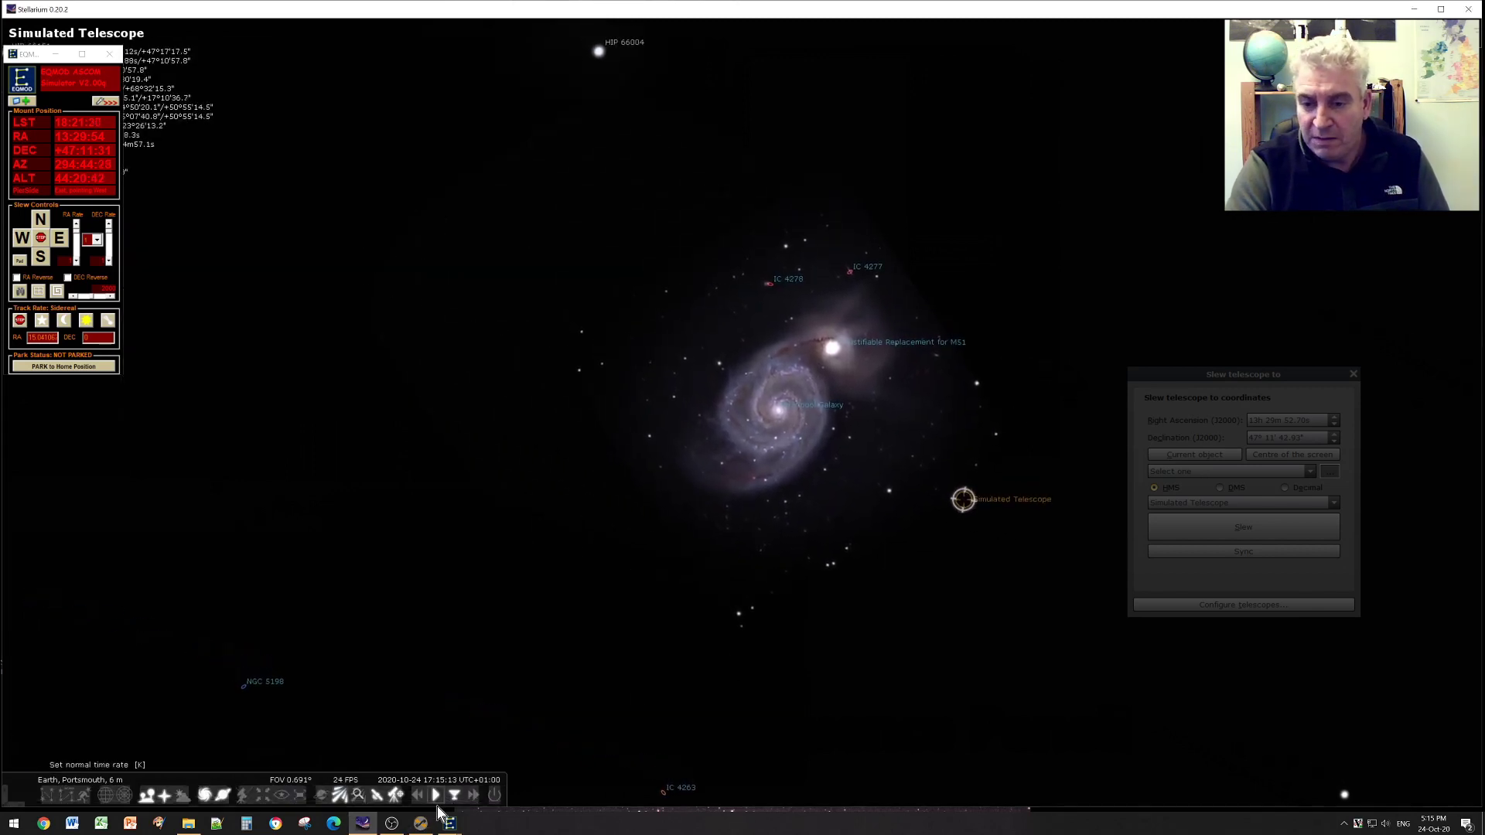
pyautogui.click(420, 823)
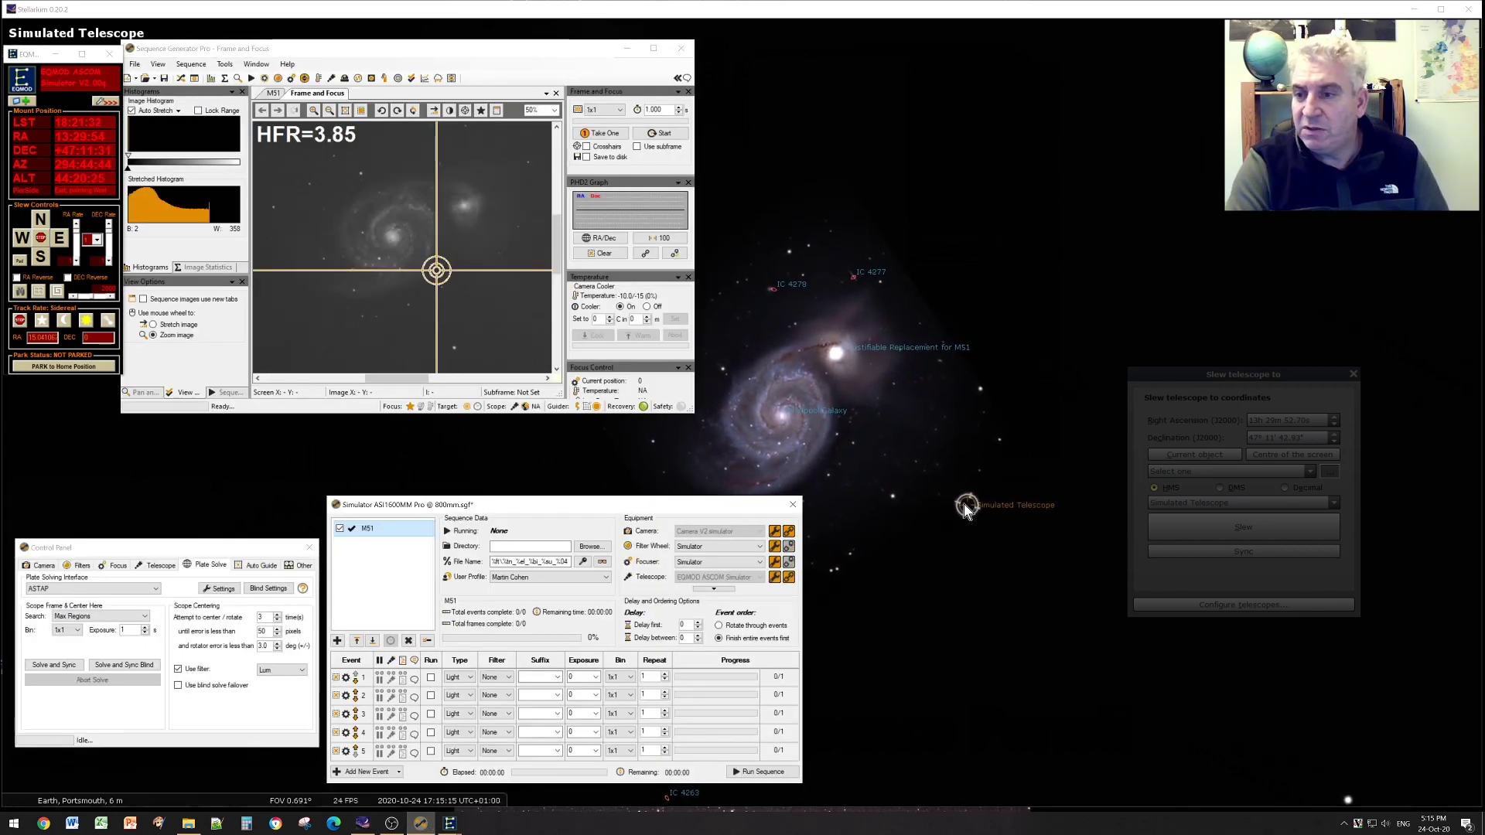
pyautogui.click(784, 422)
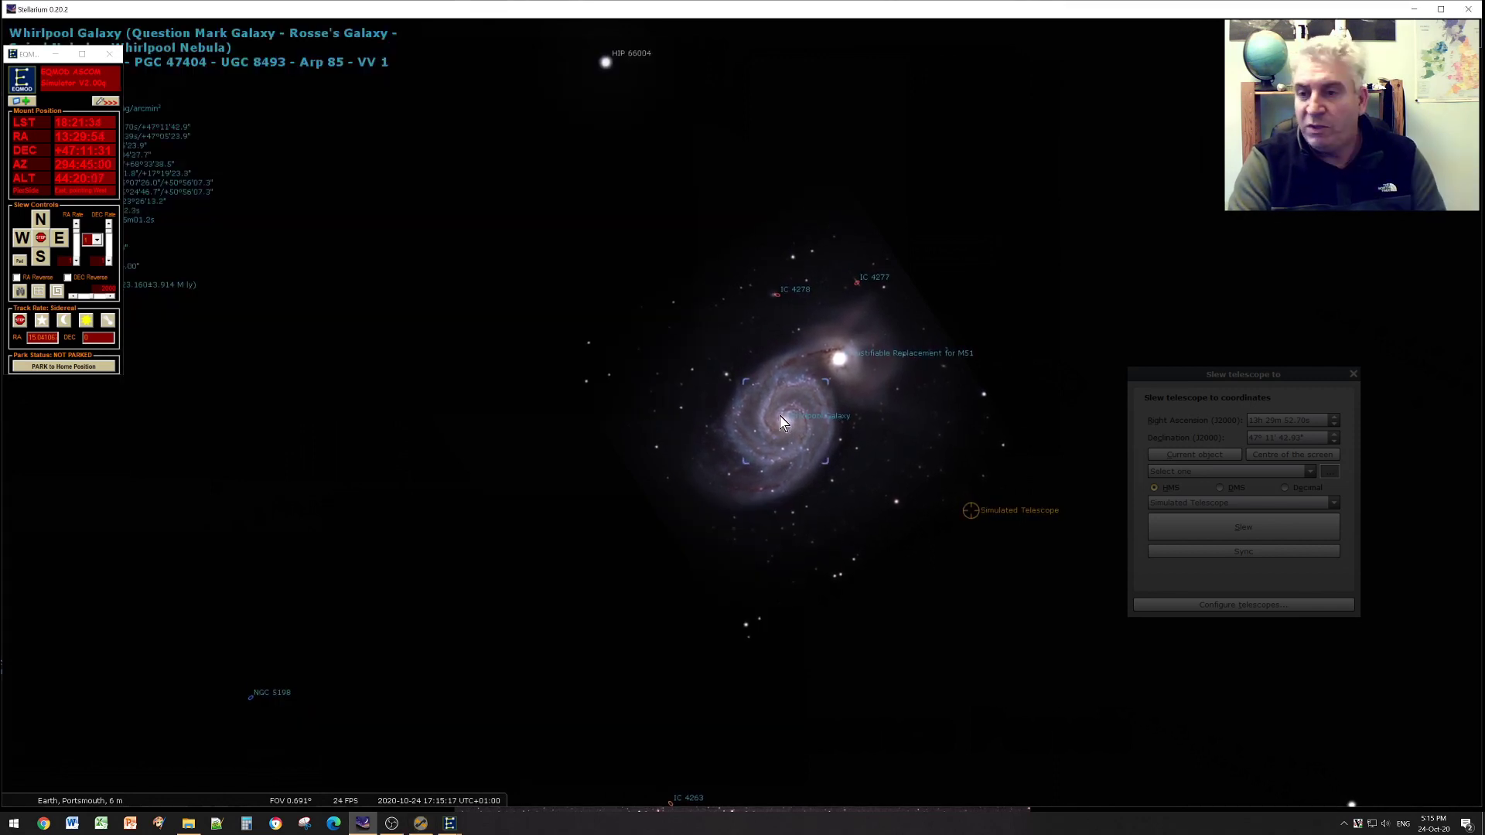
pyautogui.click(425, 822)
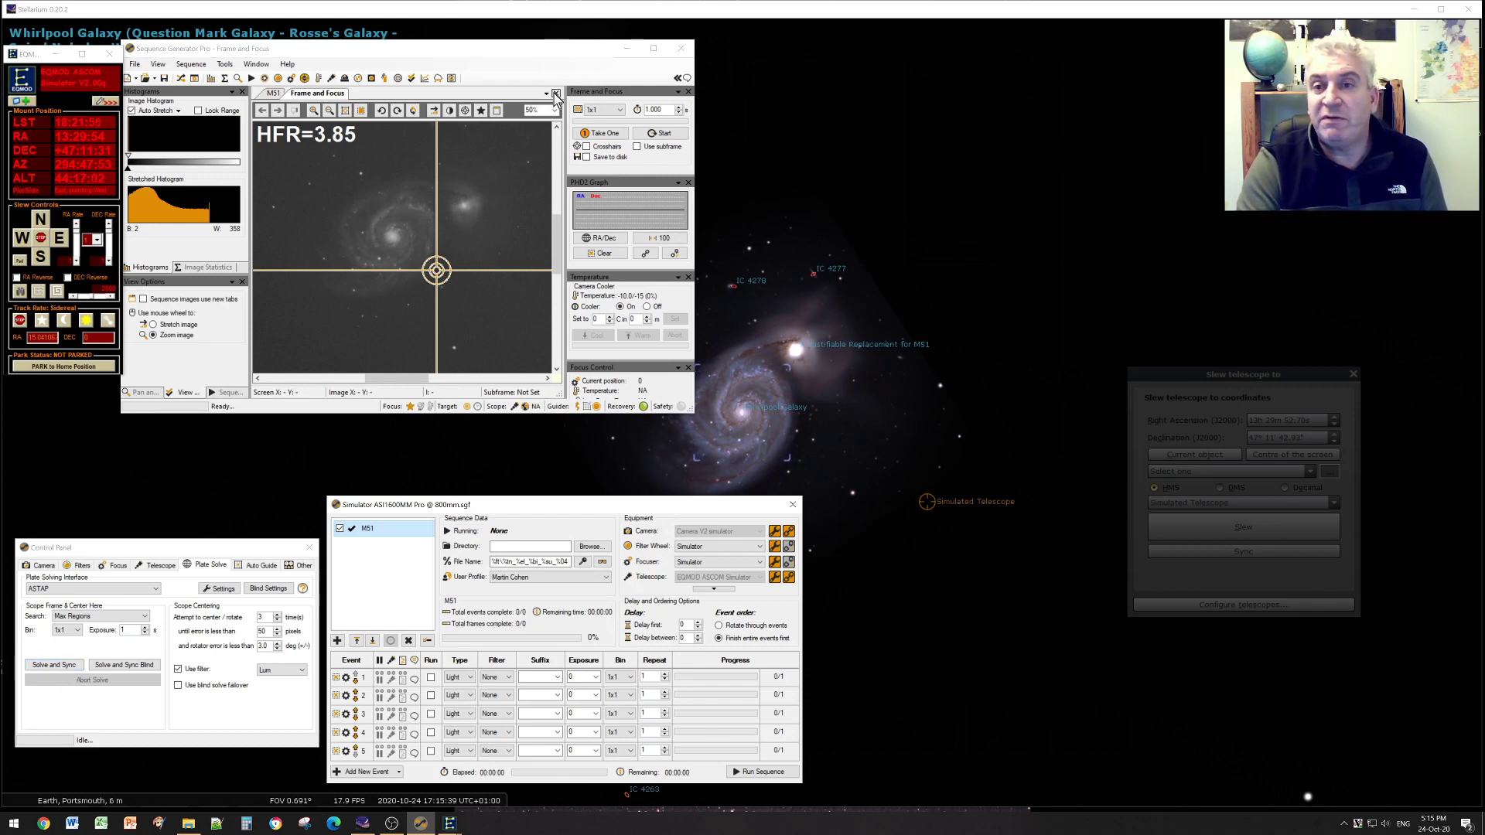
# - Plate-solve the frame at RA 13 29 39, Dec 47° 13' 53" and sync the telescope
pyautogui.click(555, 93)
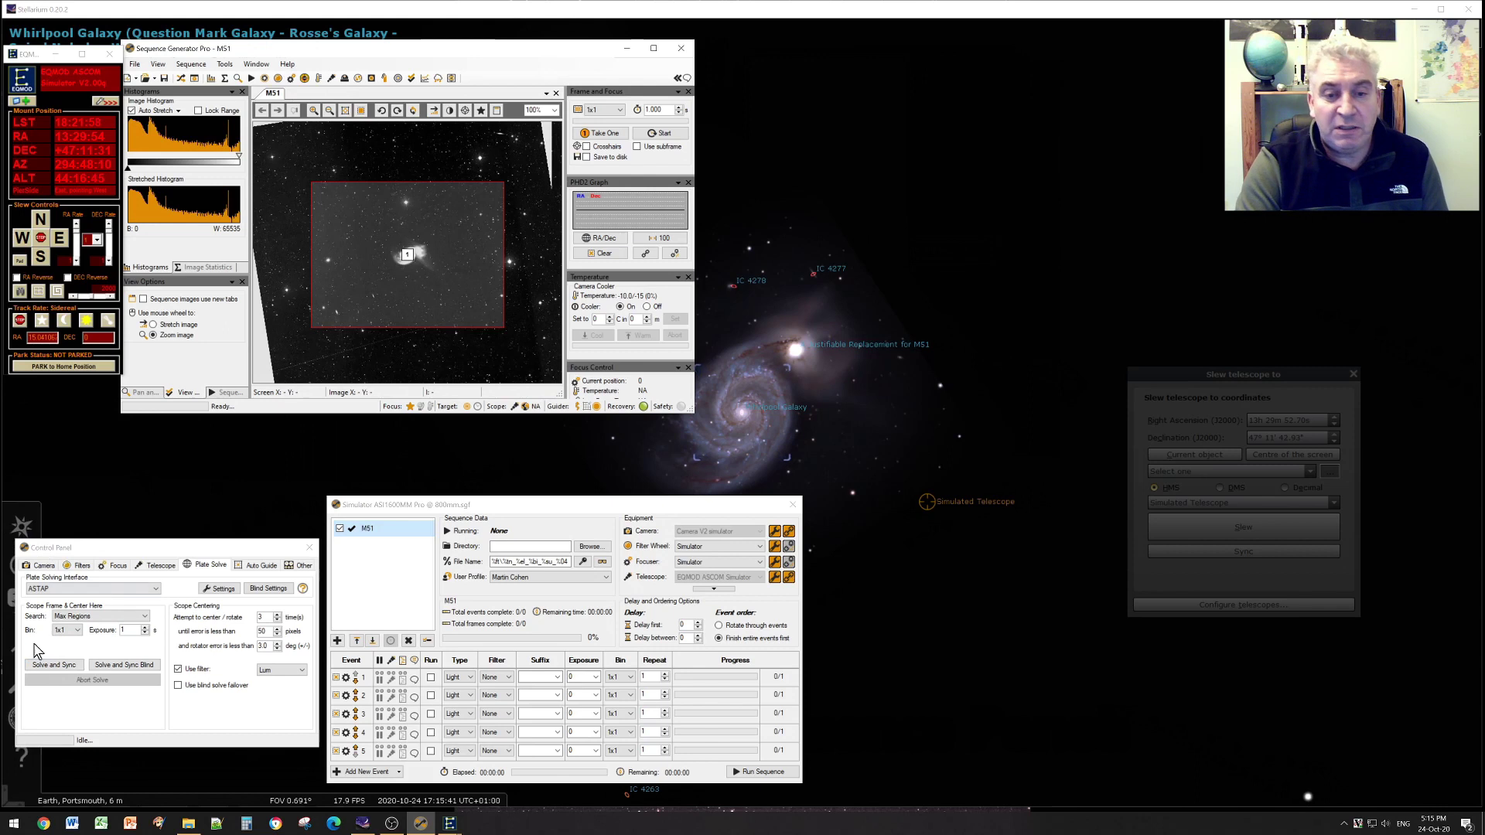
pyautogui.click(35, 659)
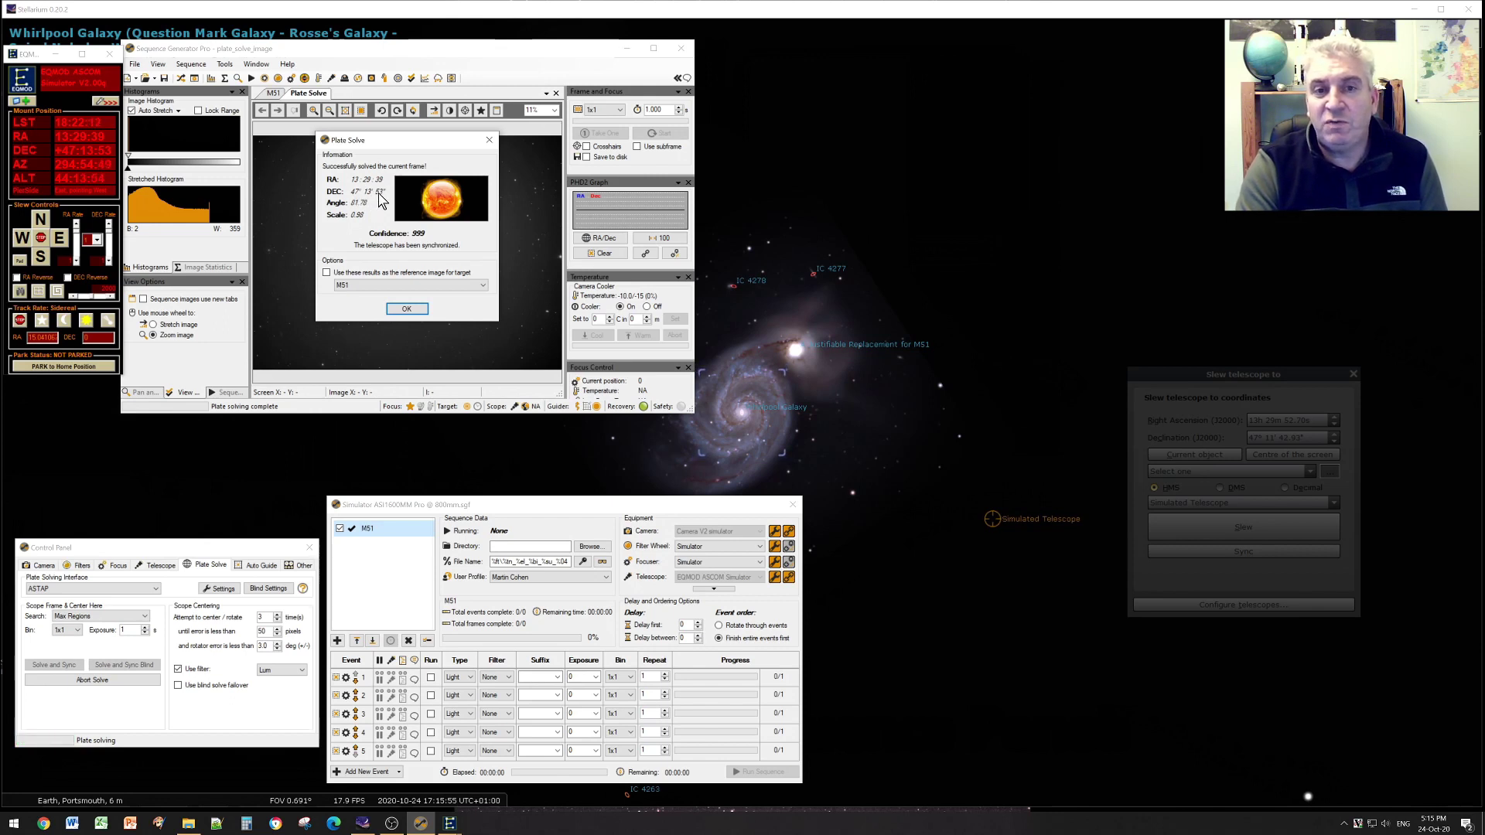
pyautogui.click(398, 308)
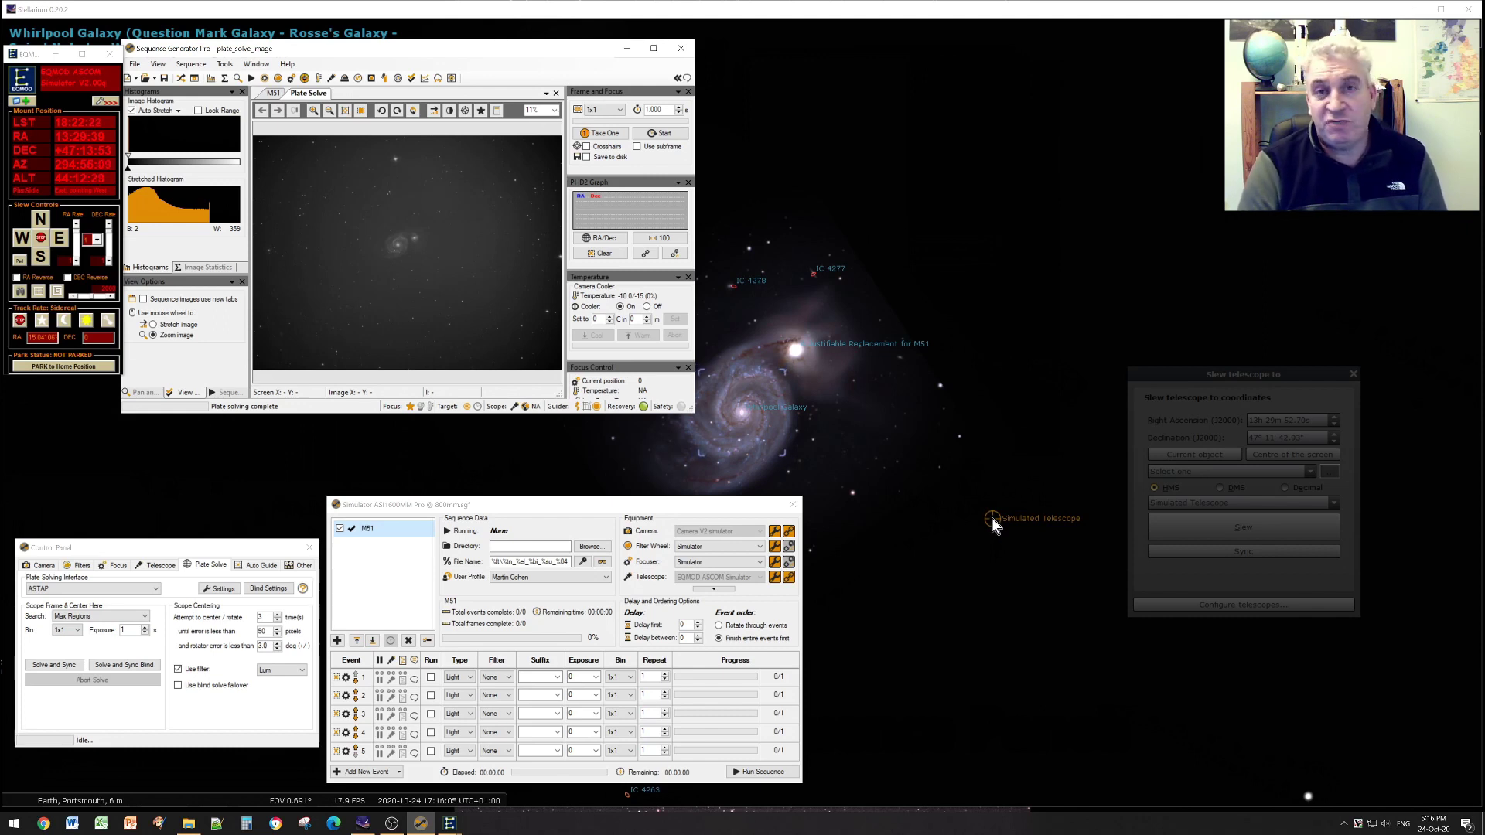
# - Check the reticle position in Stellarium, then disconnect the telescope from the sequence
pyautogui.click(990, 513)
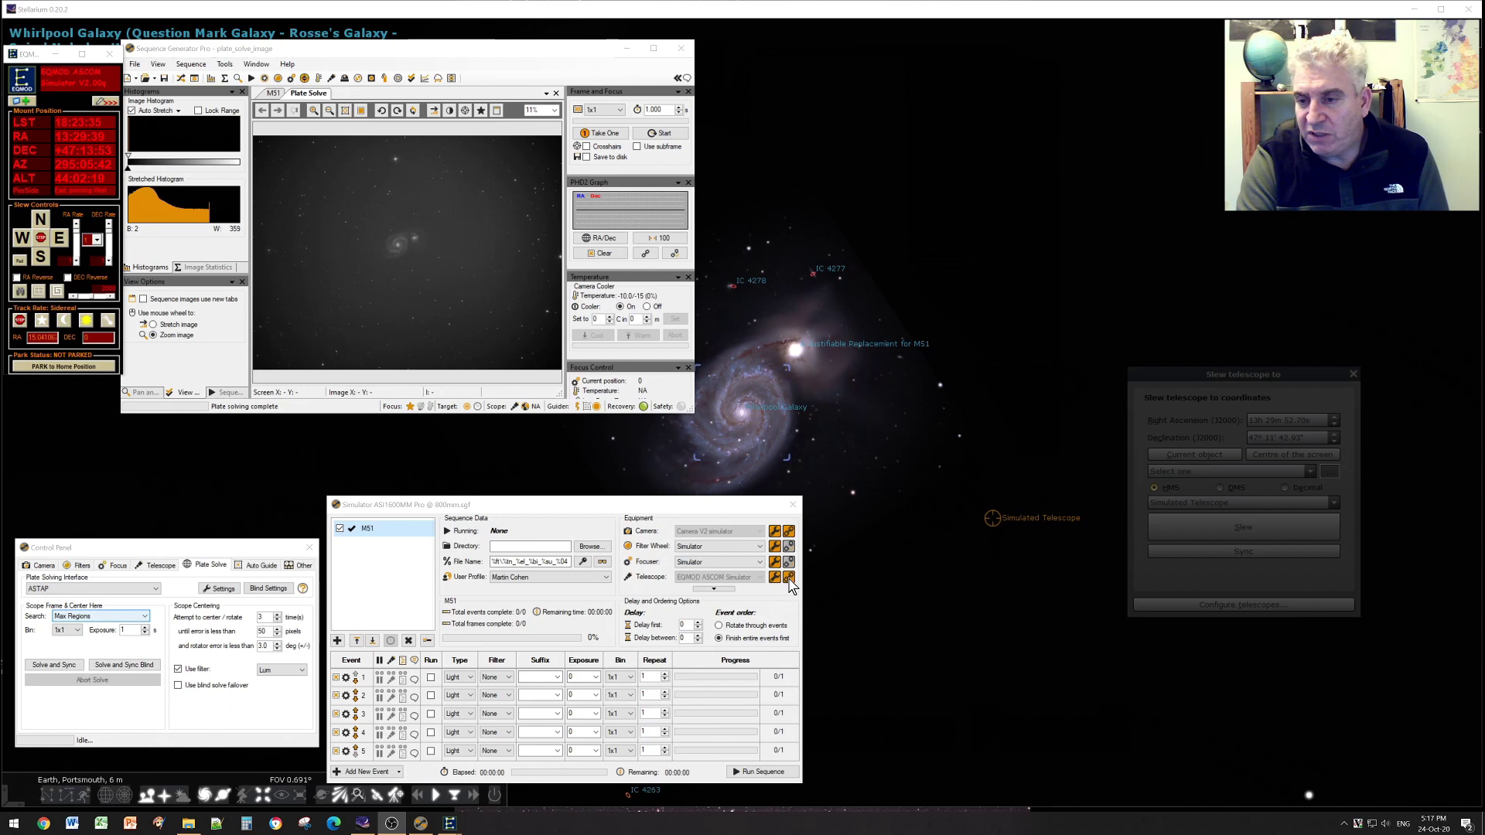
pyautogui.click(790, 579)
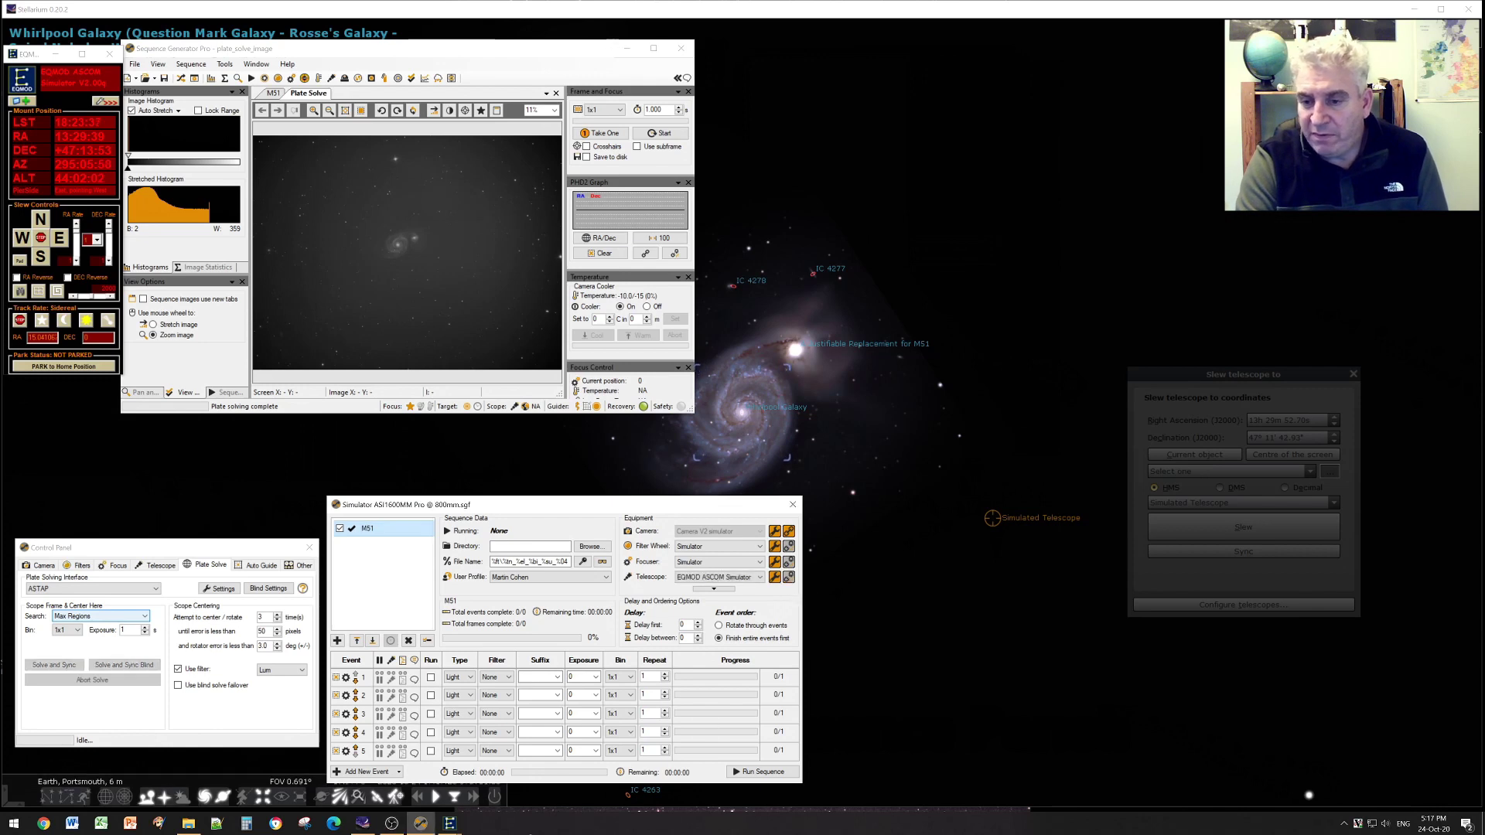
# - Disconnect the Simulated Telescope in Stellarium's telescope control list
pyautogui.click(906, 684)
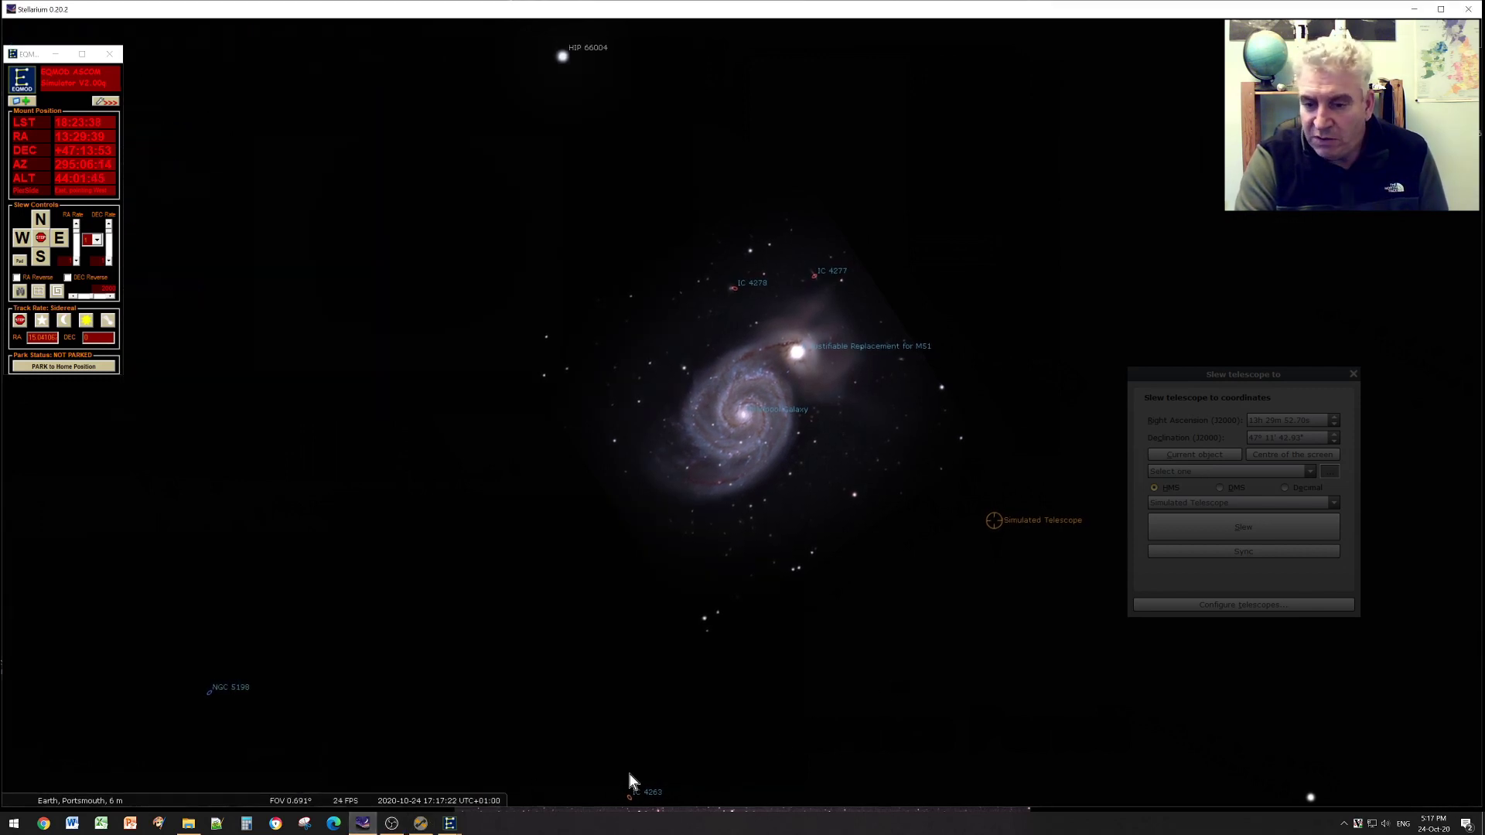
pyautogui.moveTo(443, 807)
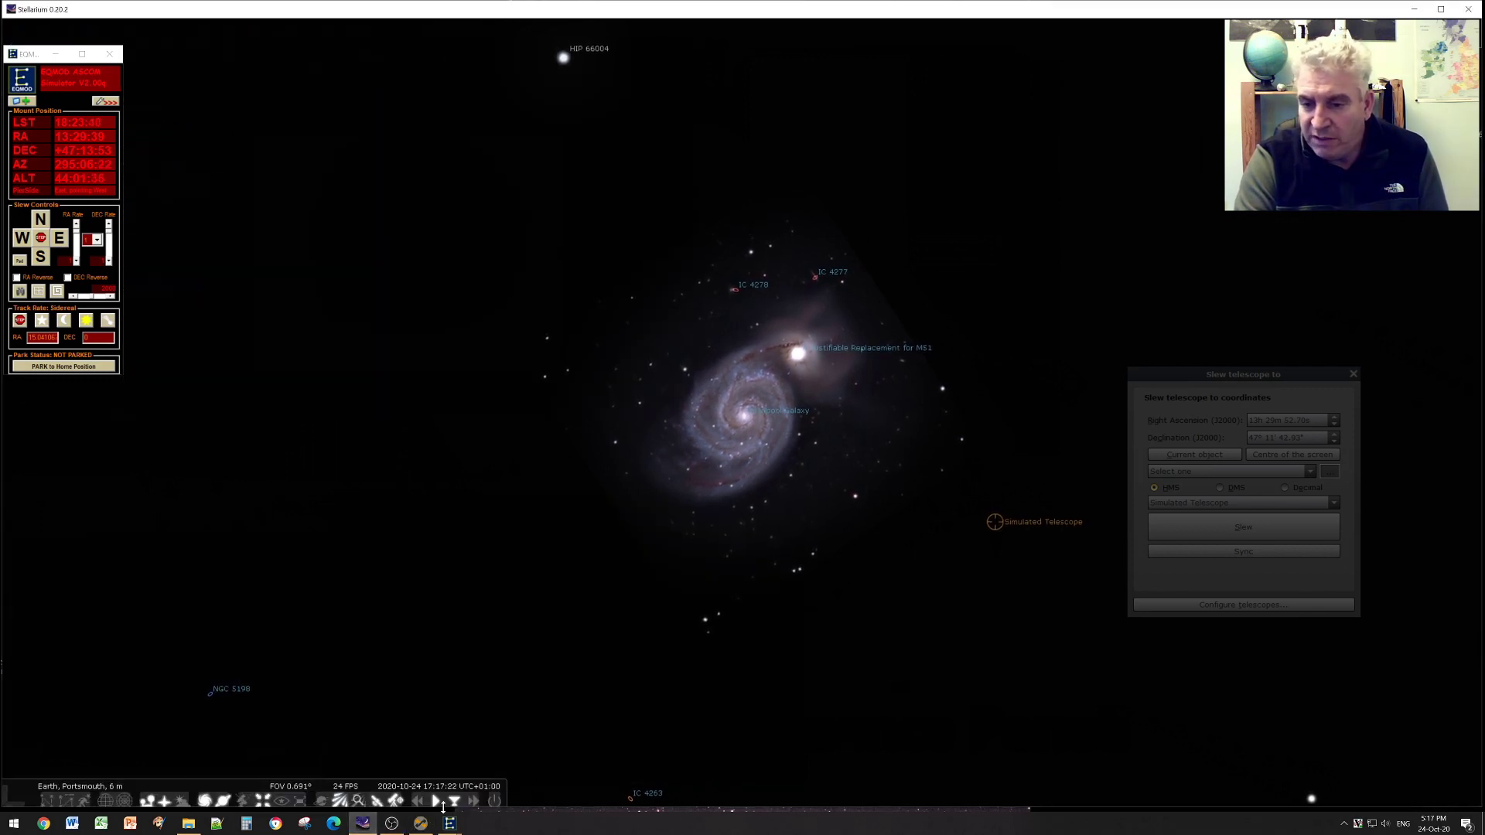
pyautogui.click(395, 797)
pyautogui.click(395, 796)
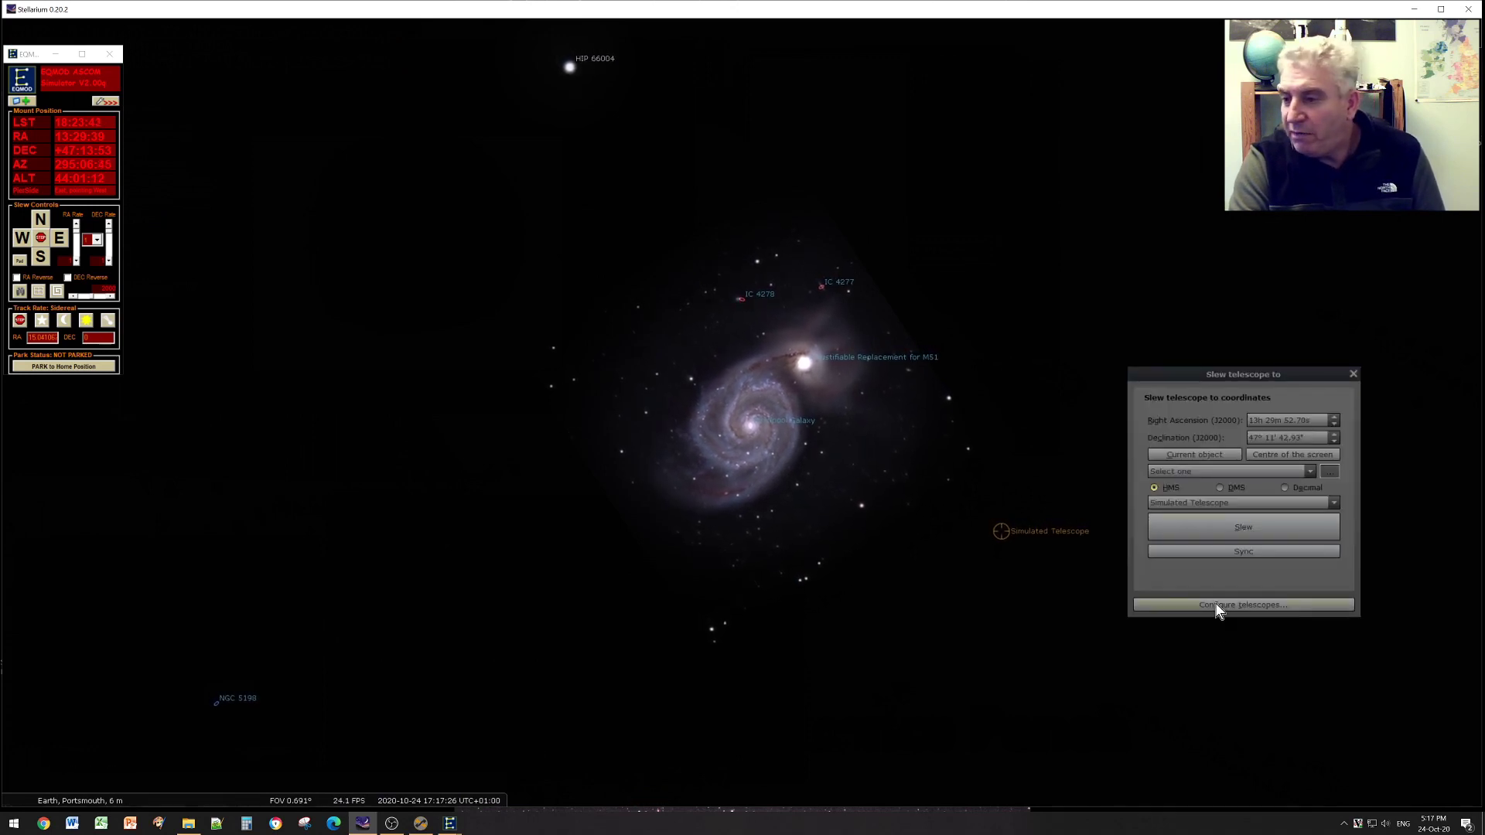
pyautogui.click(1196, 604)
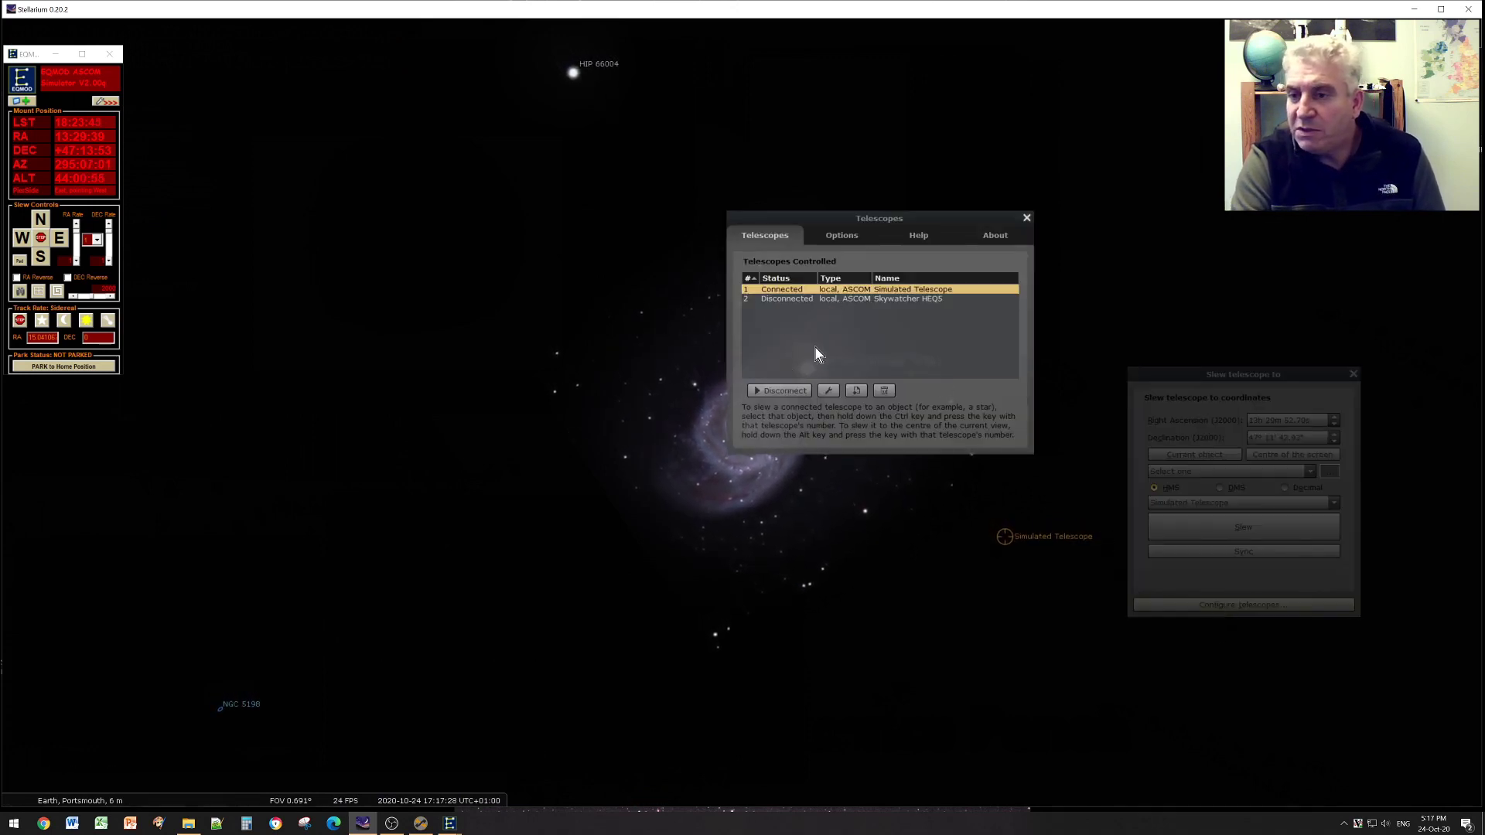
pyautogui.click(777, 390)
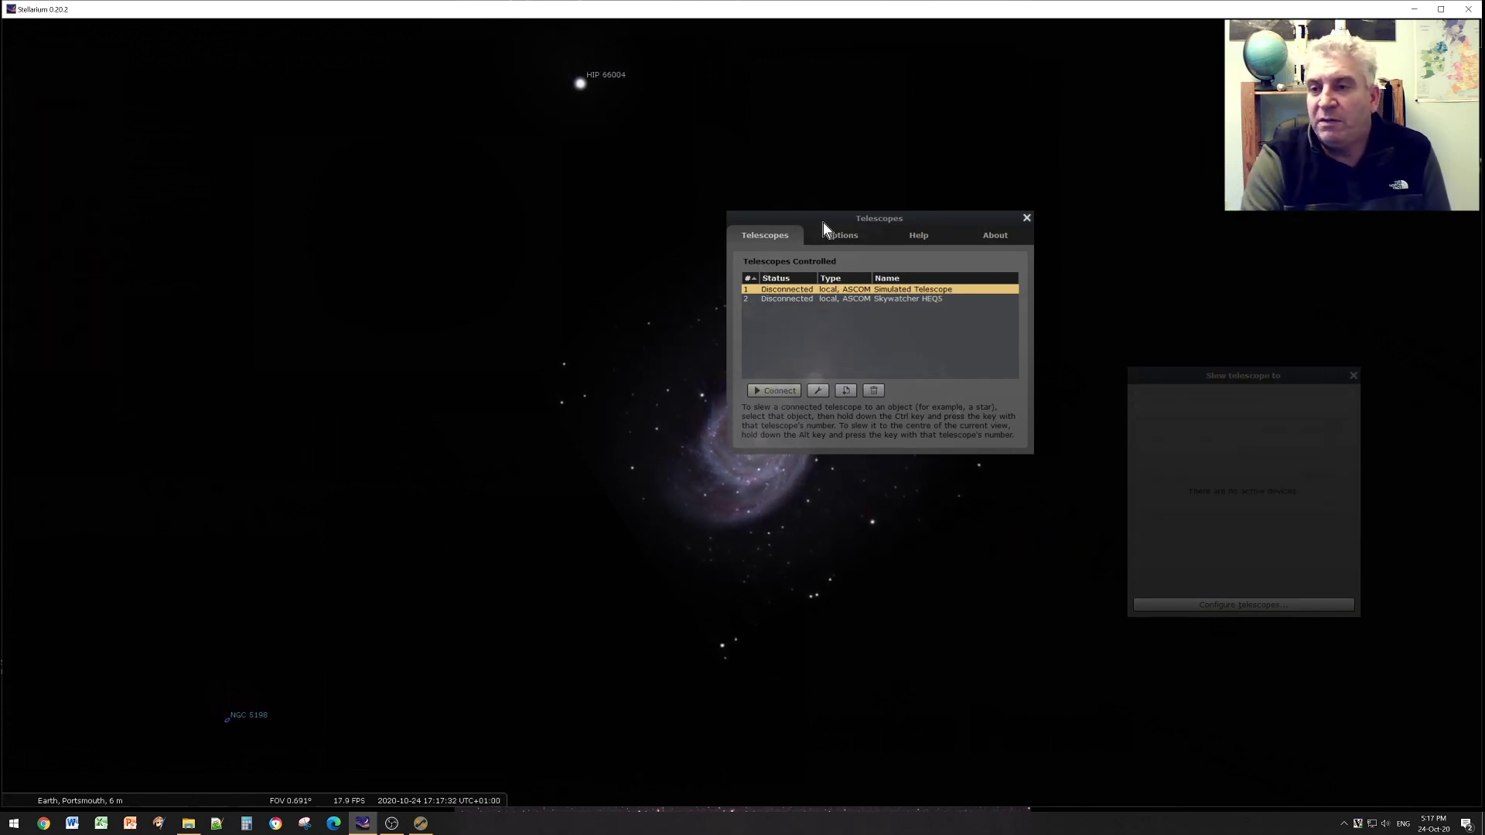
# - Open the Simulated Telescope's configuration and bring up the ASCOM Telescope Chooser
pyautogui.moveTo(824, 220); pyautogui.dragTo(804, 180)
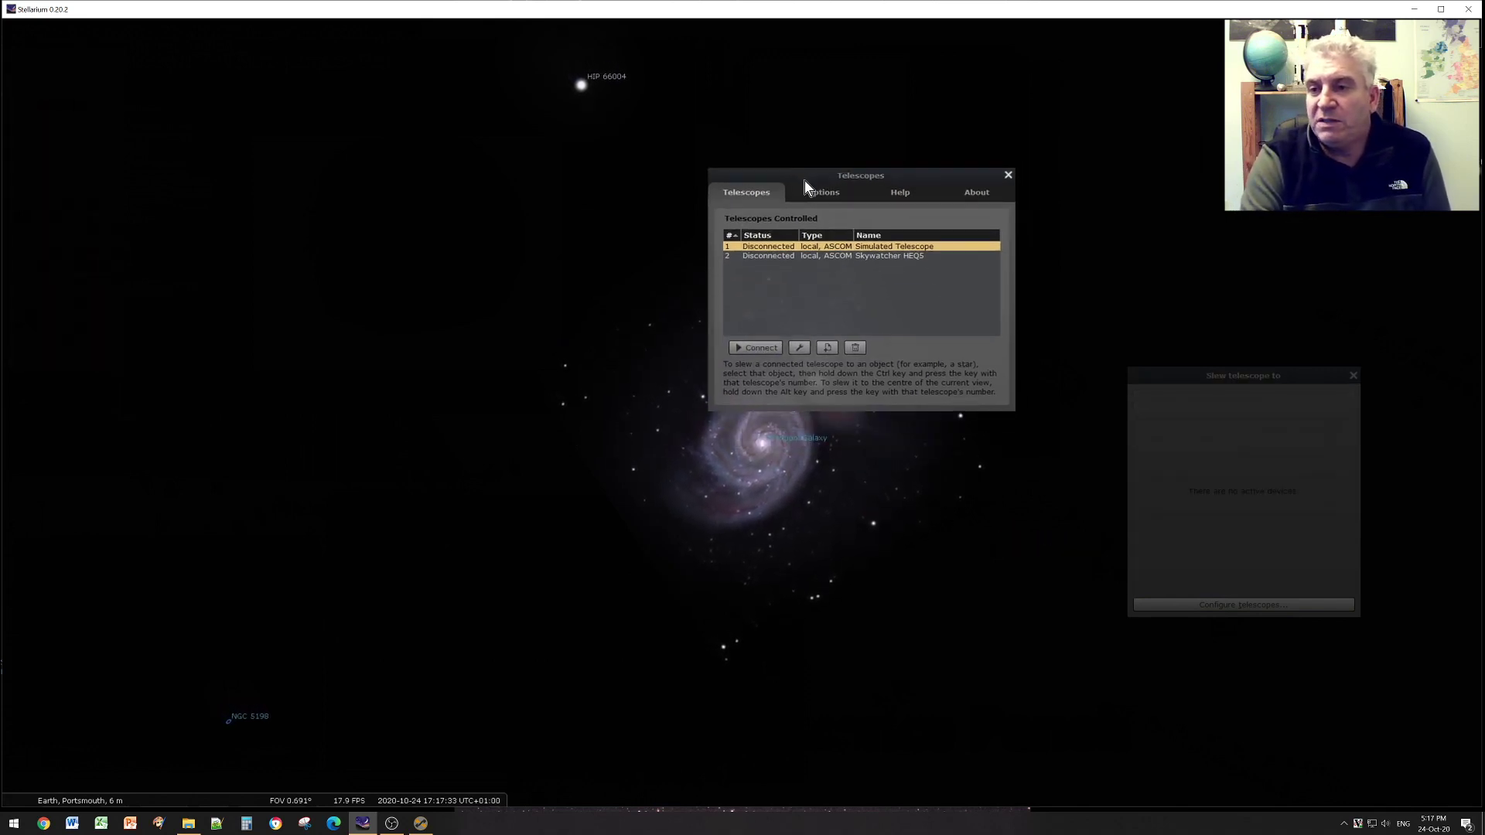
pyautogui.click(800, 349)
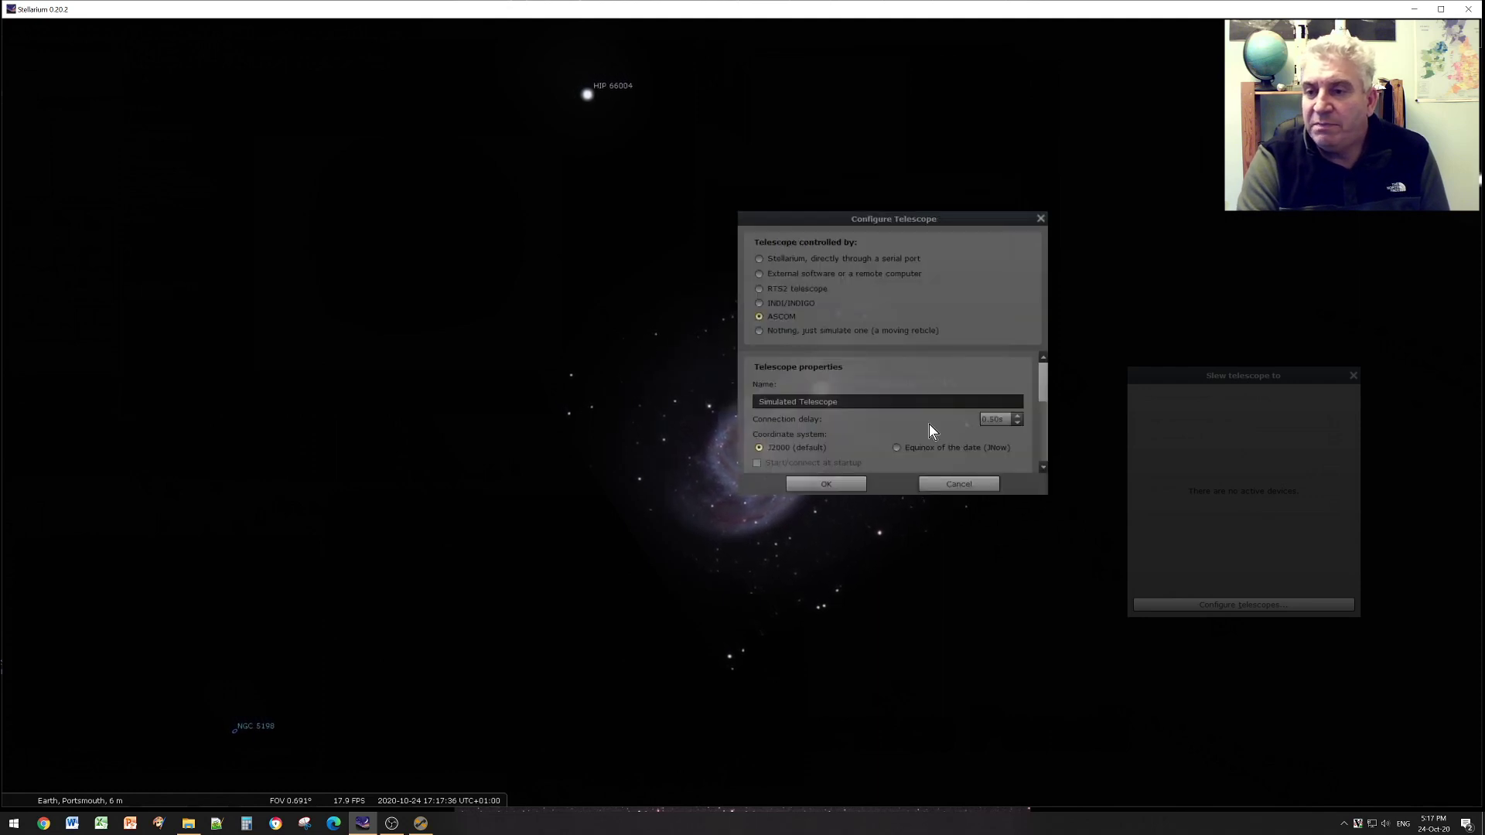
pyautogui.moveTo(1043, 383); pyautogui.dragTo(1042, 421)
pyautogui.click(879, 410)
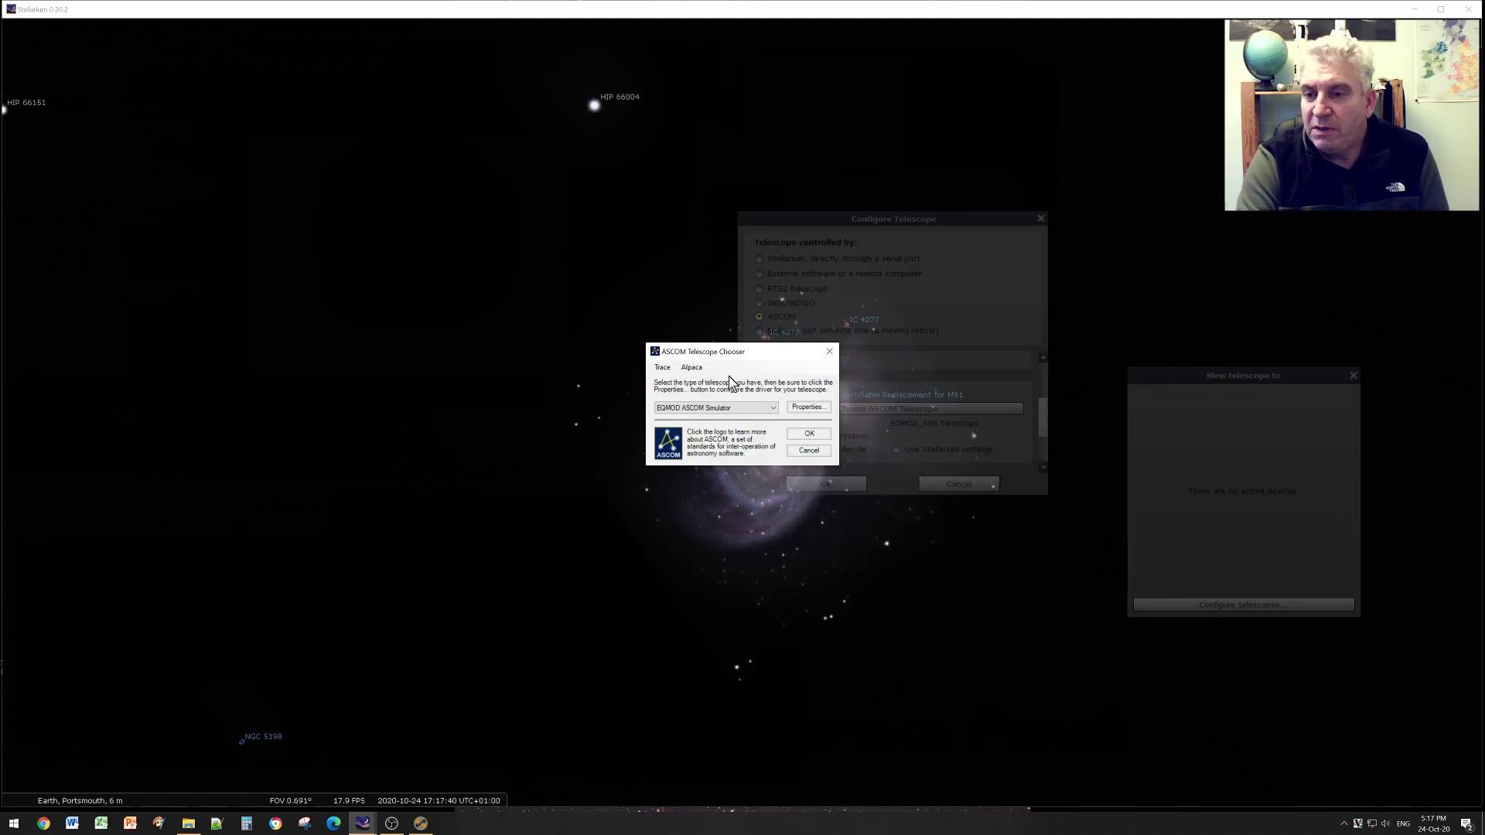
# - Set the EQMOD ASCOM Setup epoch to J2000 and save the driver setup
pyautogui.click(803, 416)
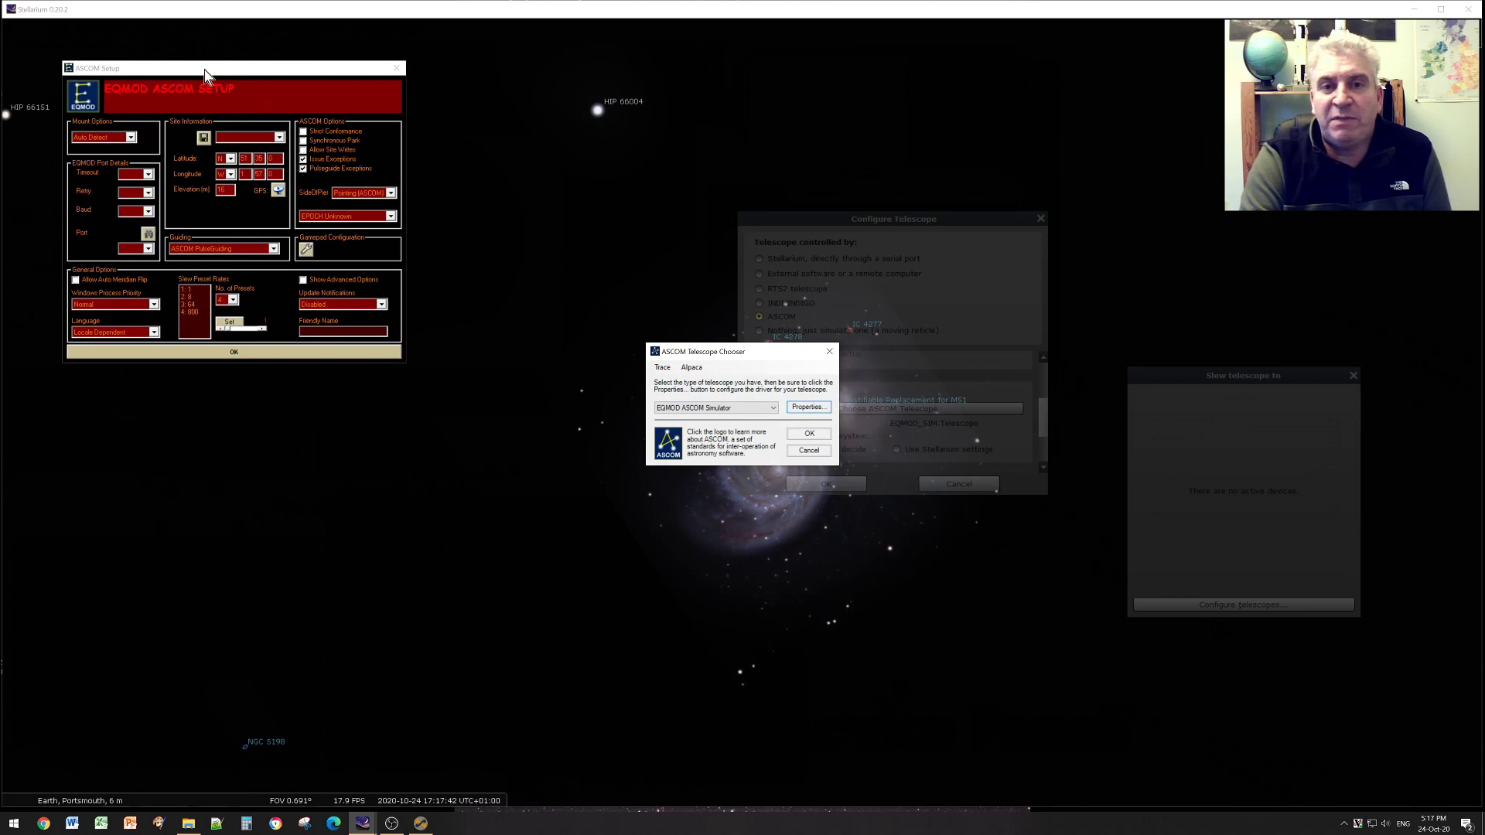
pyautogui.moveTo(206, 69); pyautogui.dragTo(313, 123)
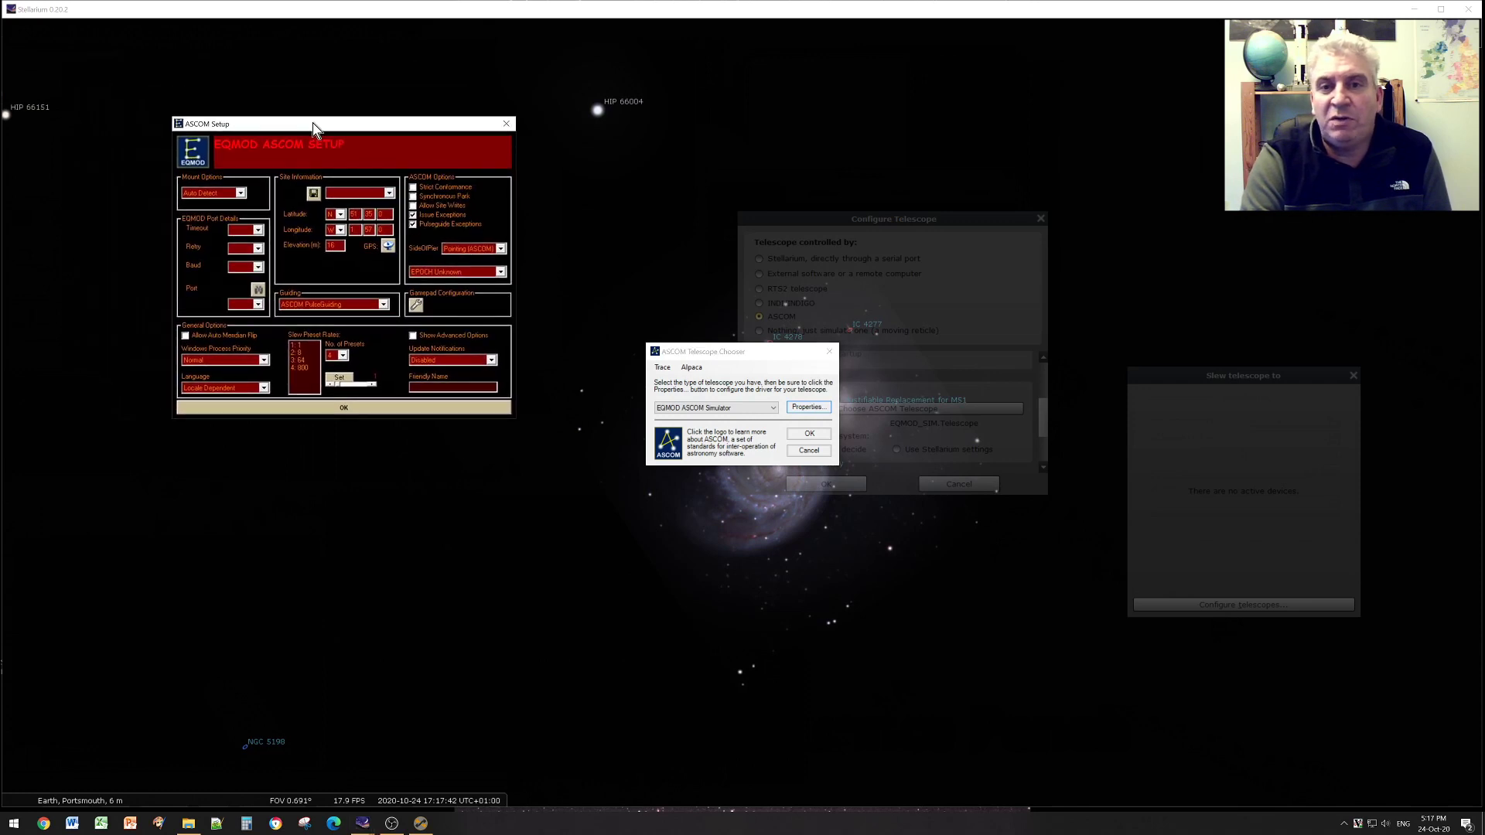
pyautogui.click(501, 272)
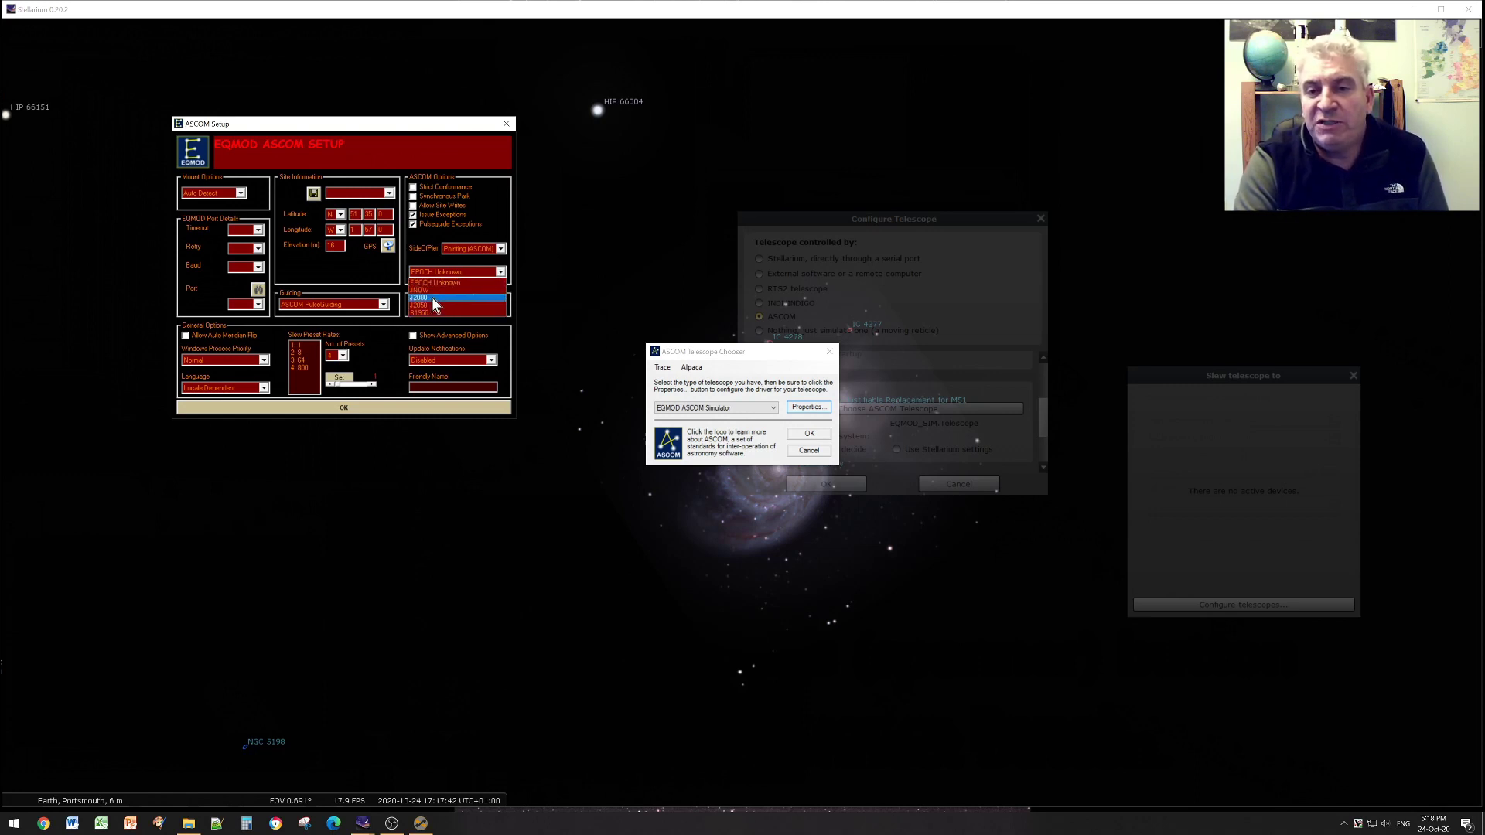
pyautogui.click(435, 300)
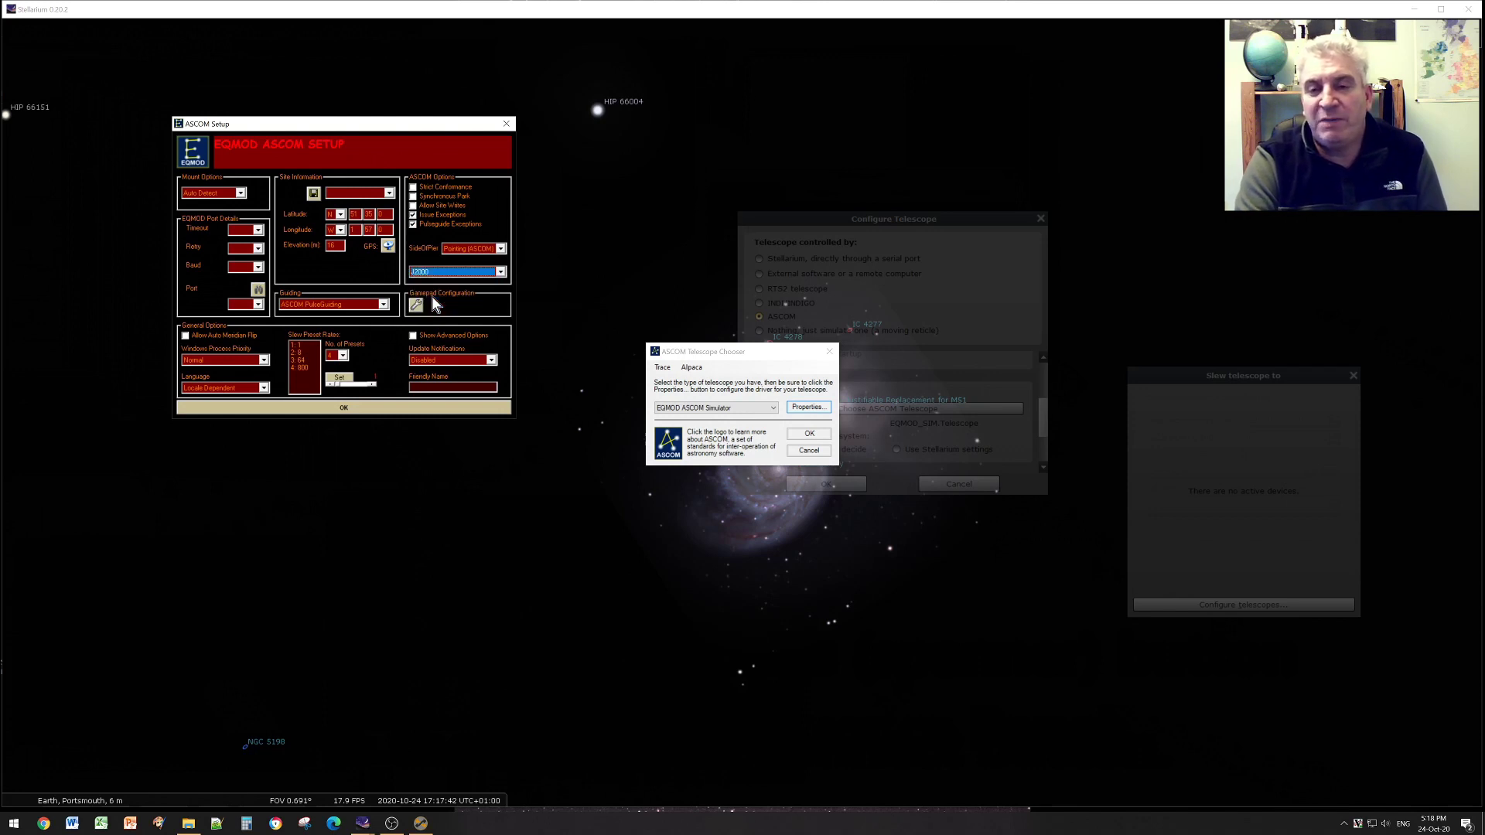
pyautogui.click(336, 408)
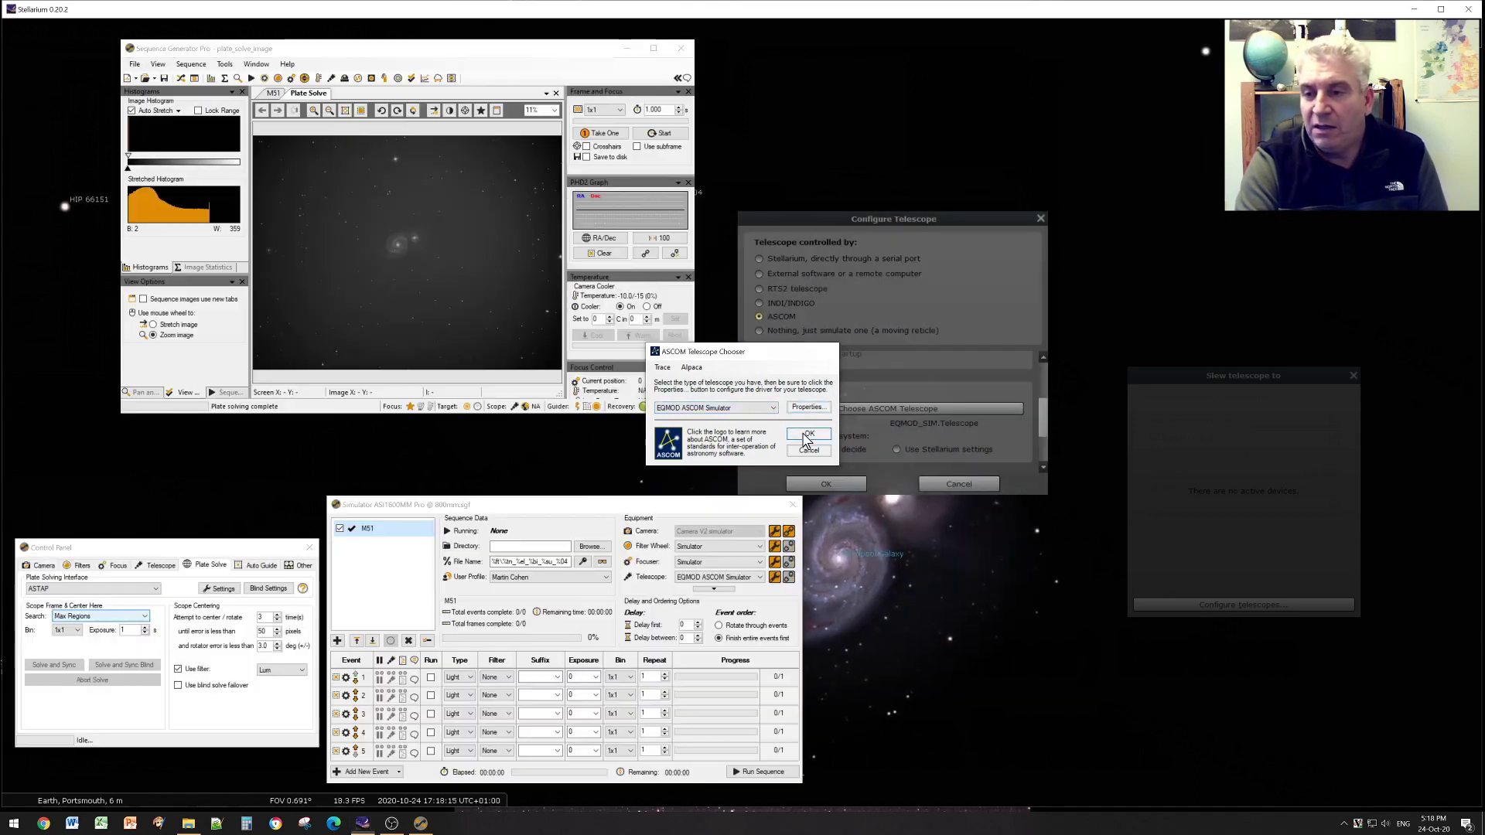
# - Confirm the EQMOD_SIM driver and reconnect Stellarium's Simulated Telescope
pyautogui.click(807, 435)
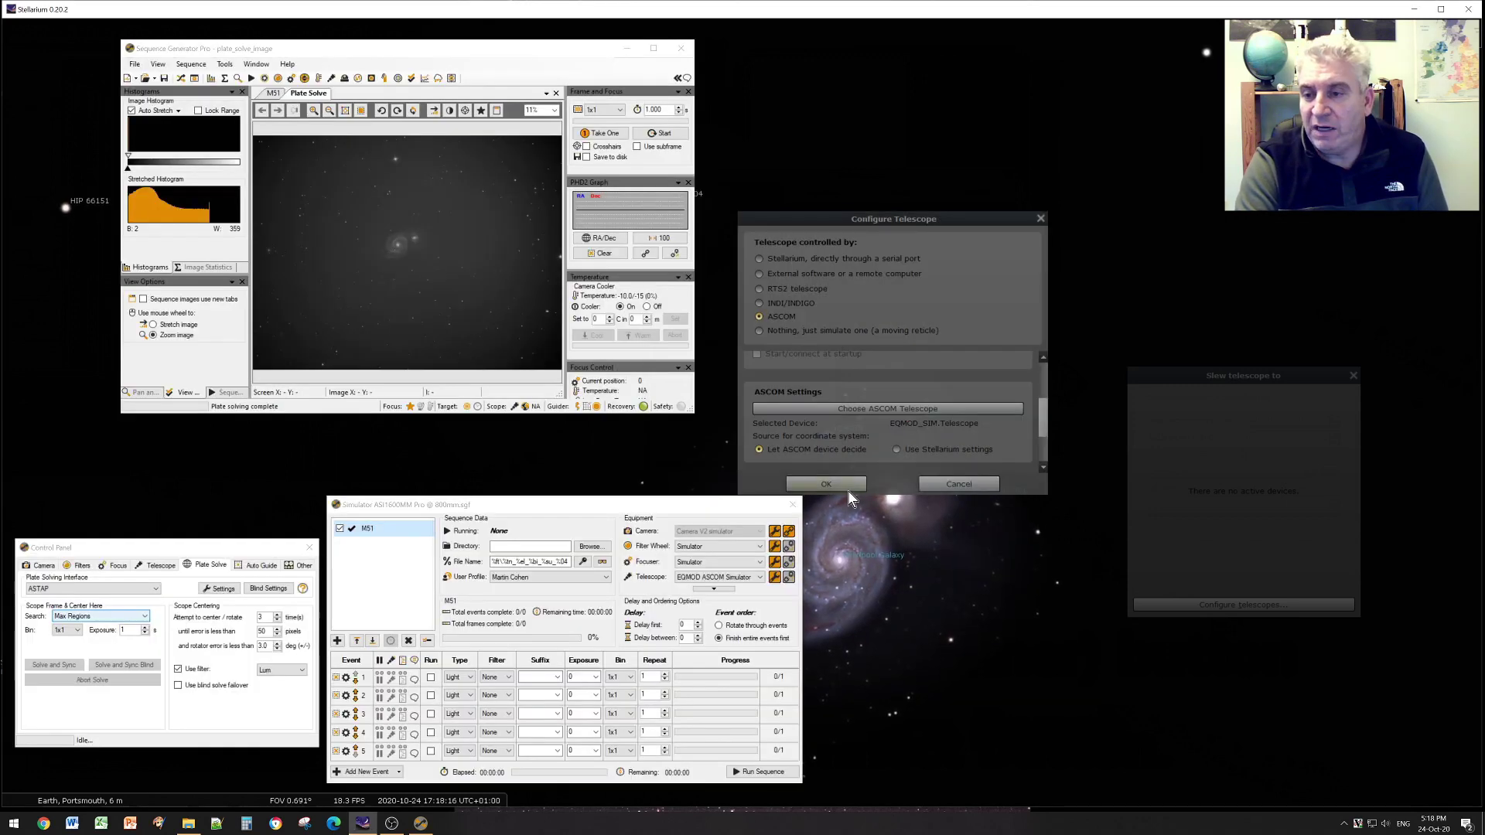
pyautogui.click(831, 484)
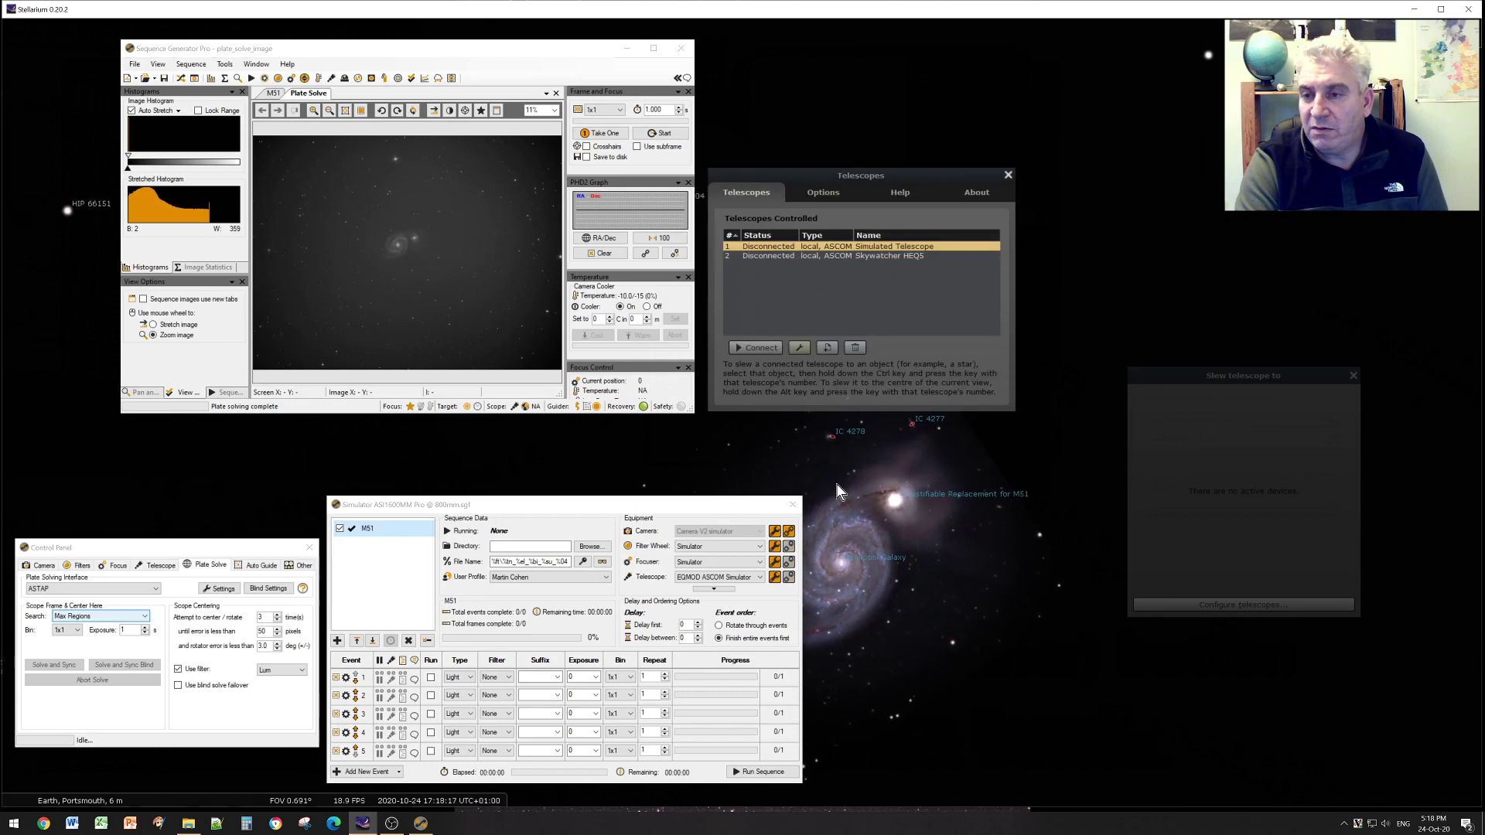
pyautogui.click(763, 350)
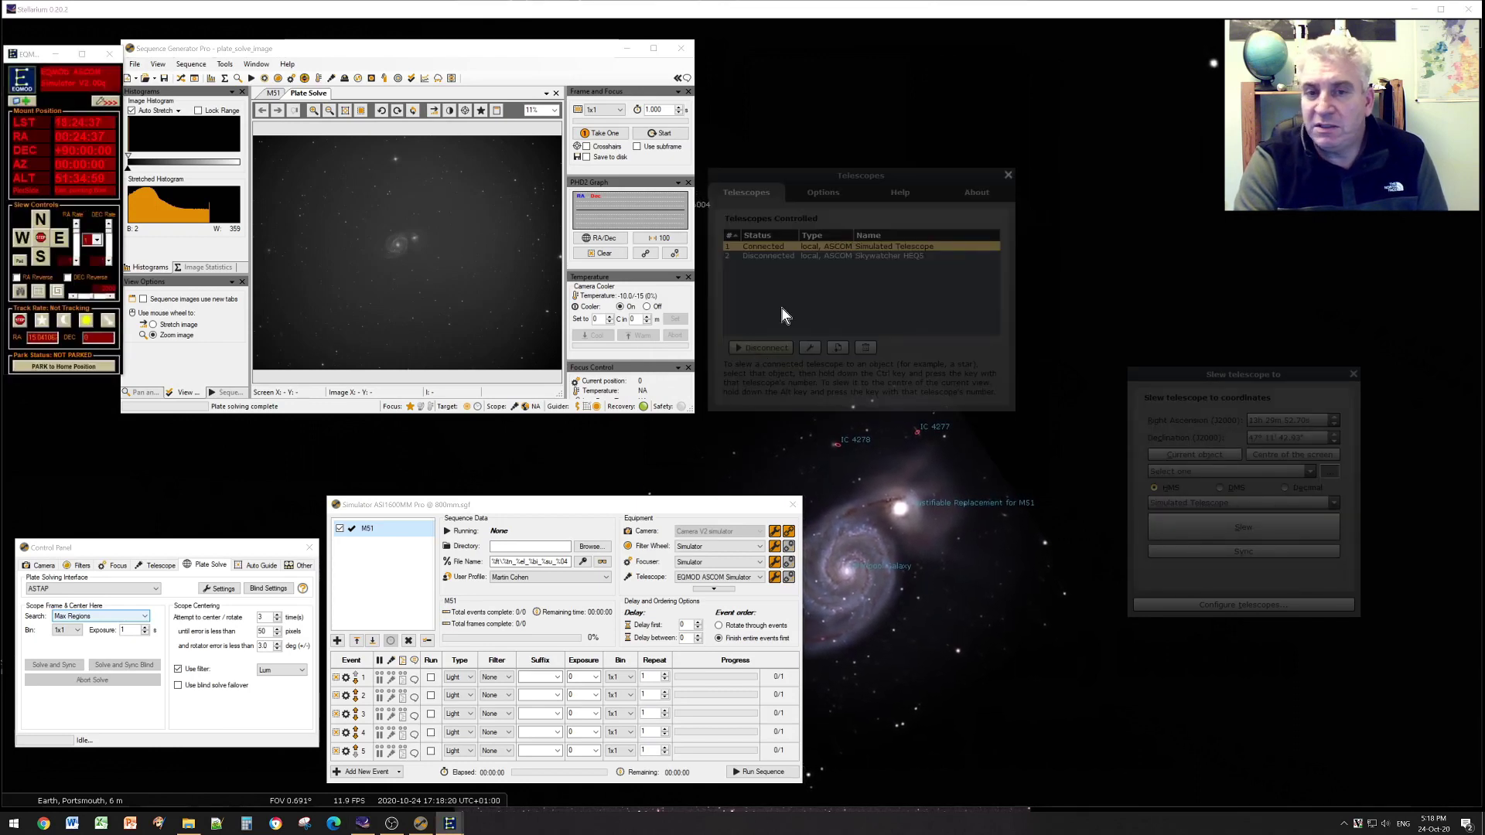
pyautogui.click(1010, 181)
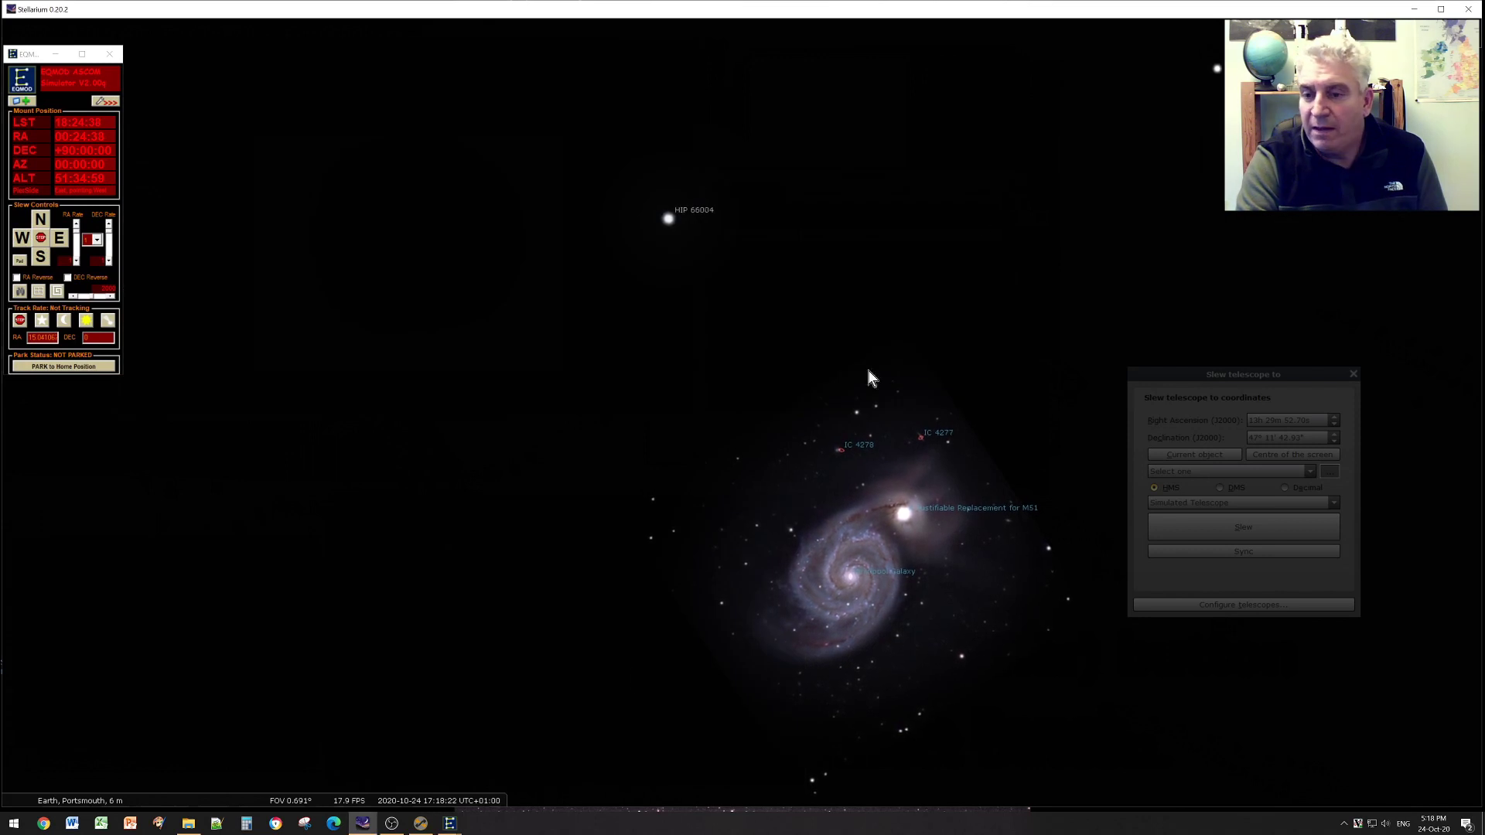
# - Connect SGP to the EQMOD telescope, centre the Whirlpool Galaxy, and close the Plate Solve tab
pyautogui.click(421, 824)
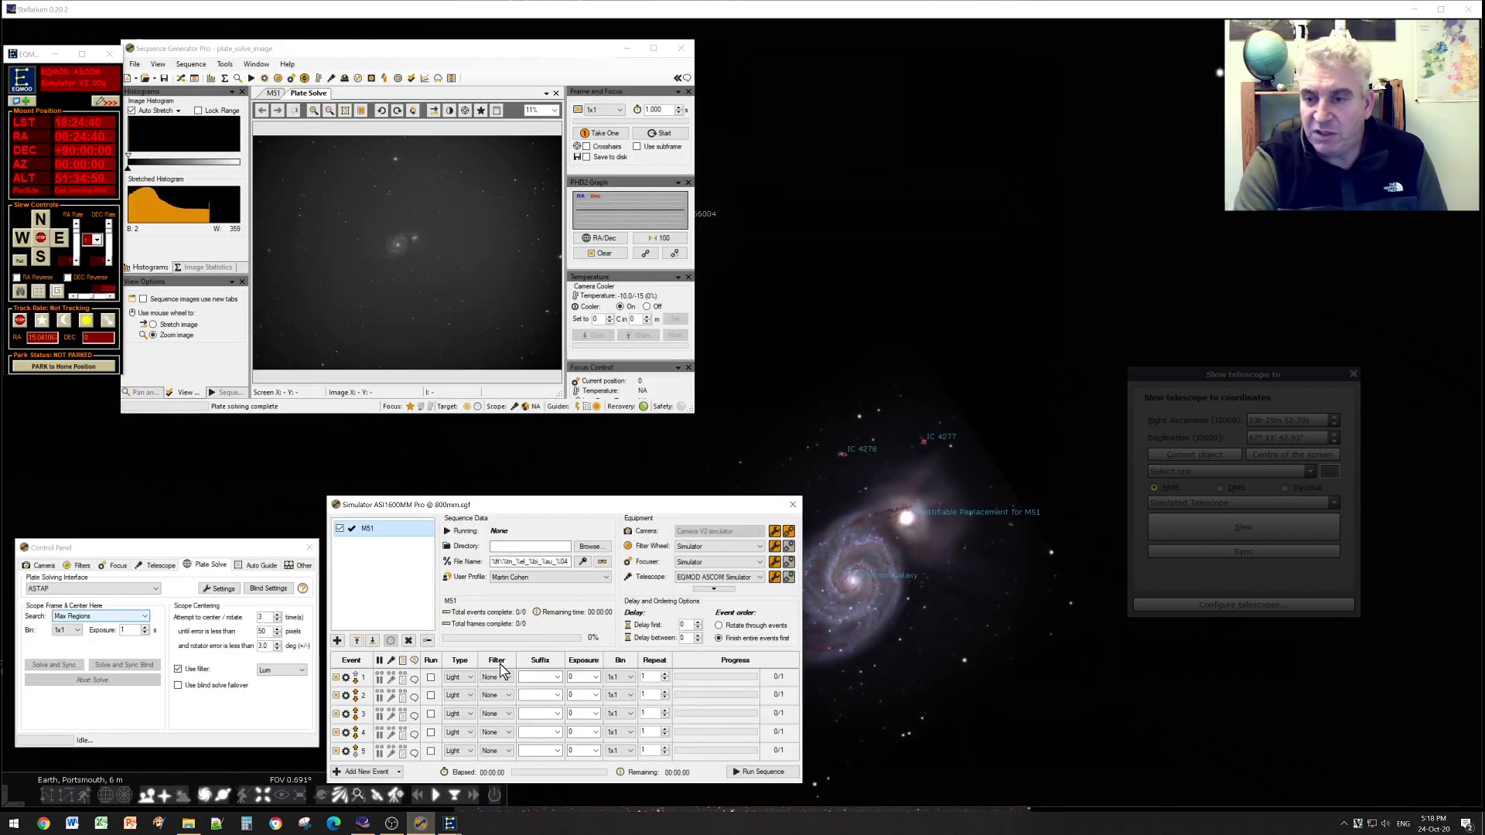
pyautogui.click(774, 578)
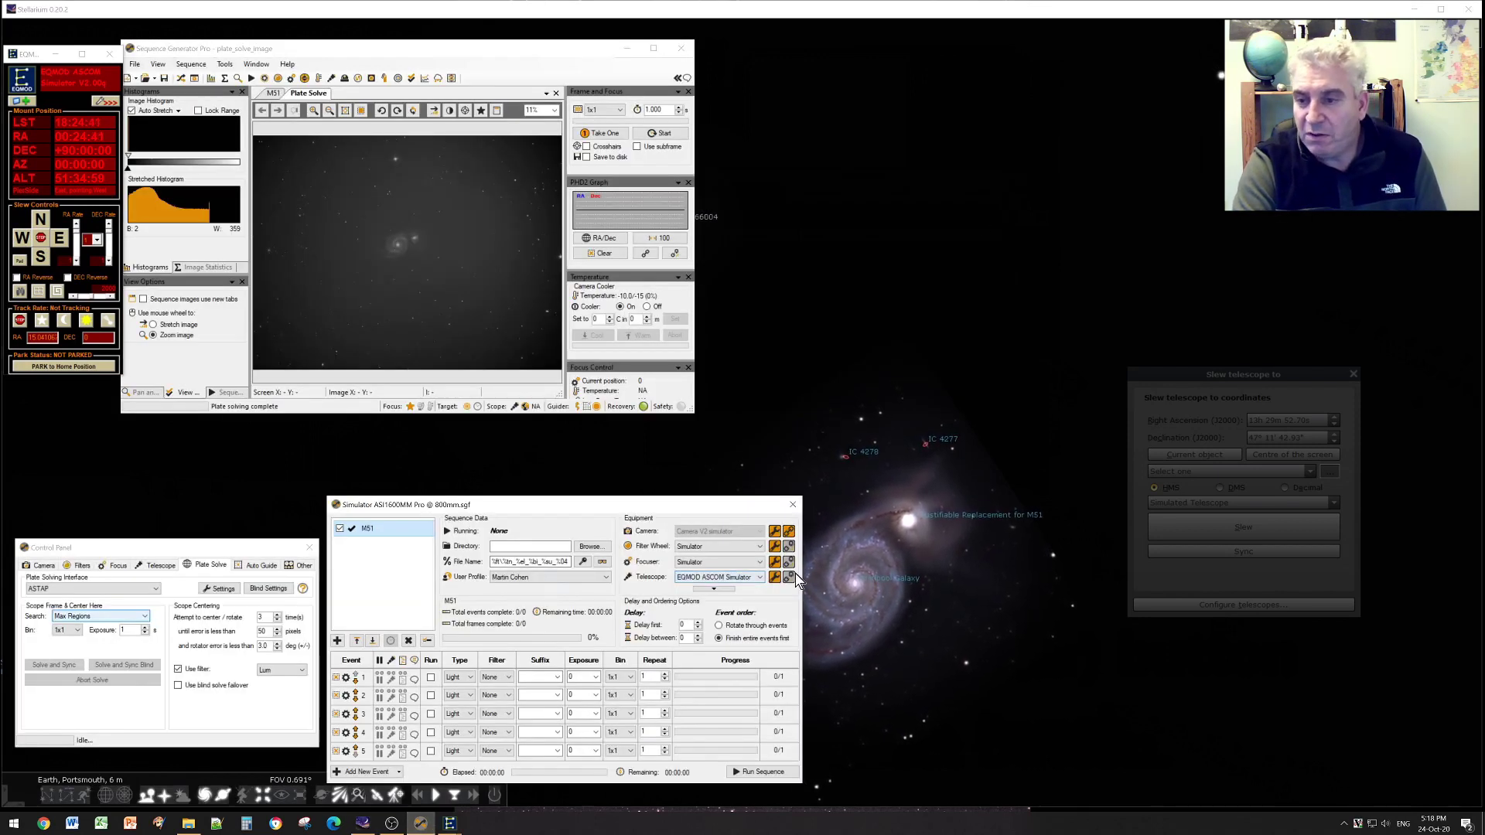
pyautogui.click(858, 594)
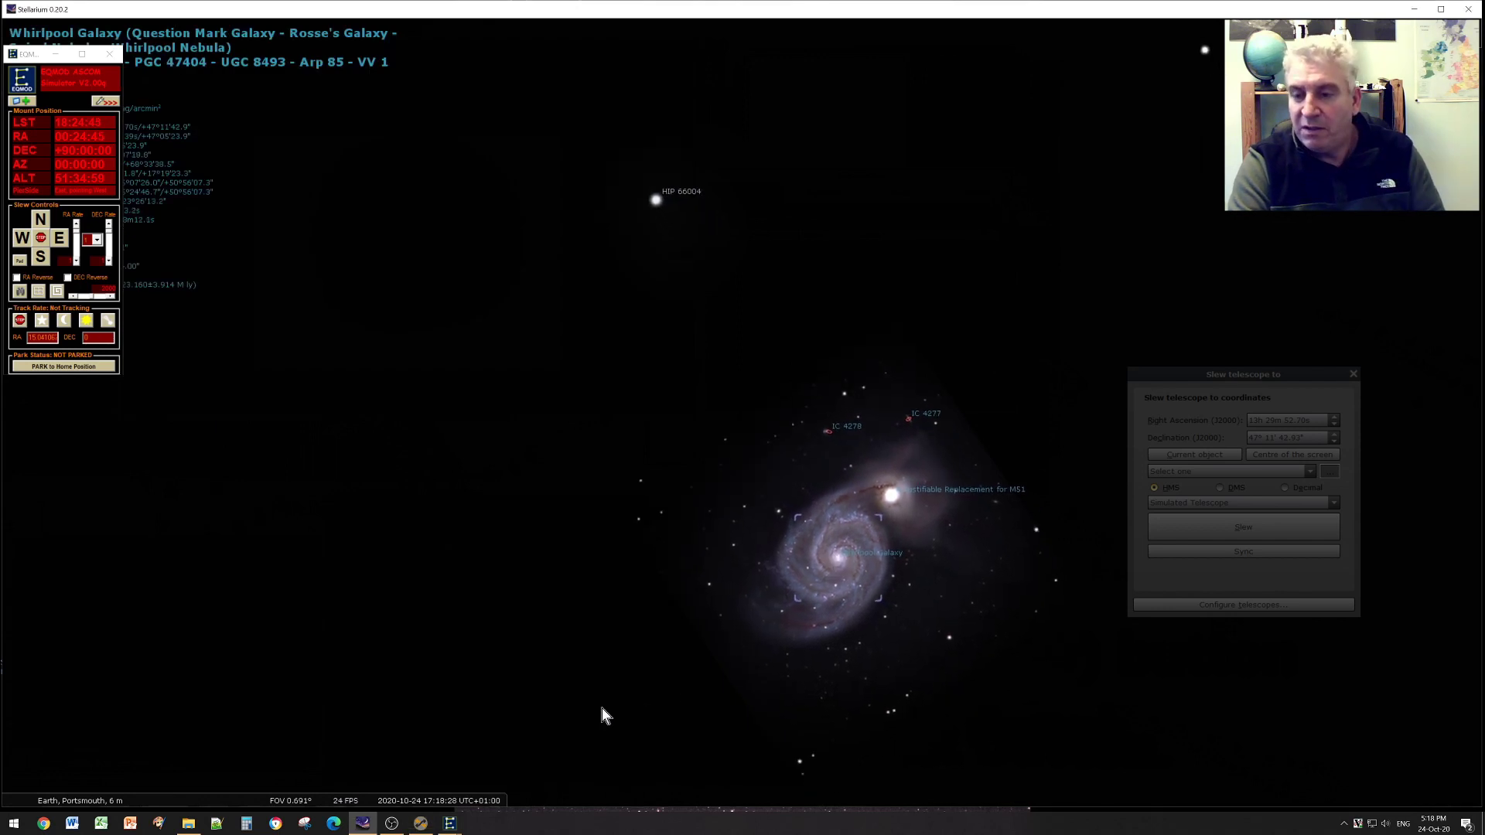
pyautogui.click(424, 825)
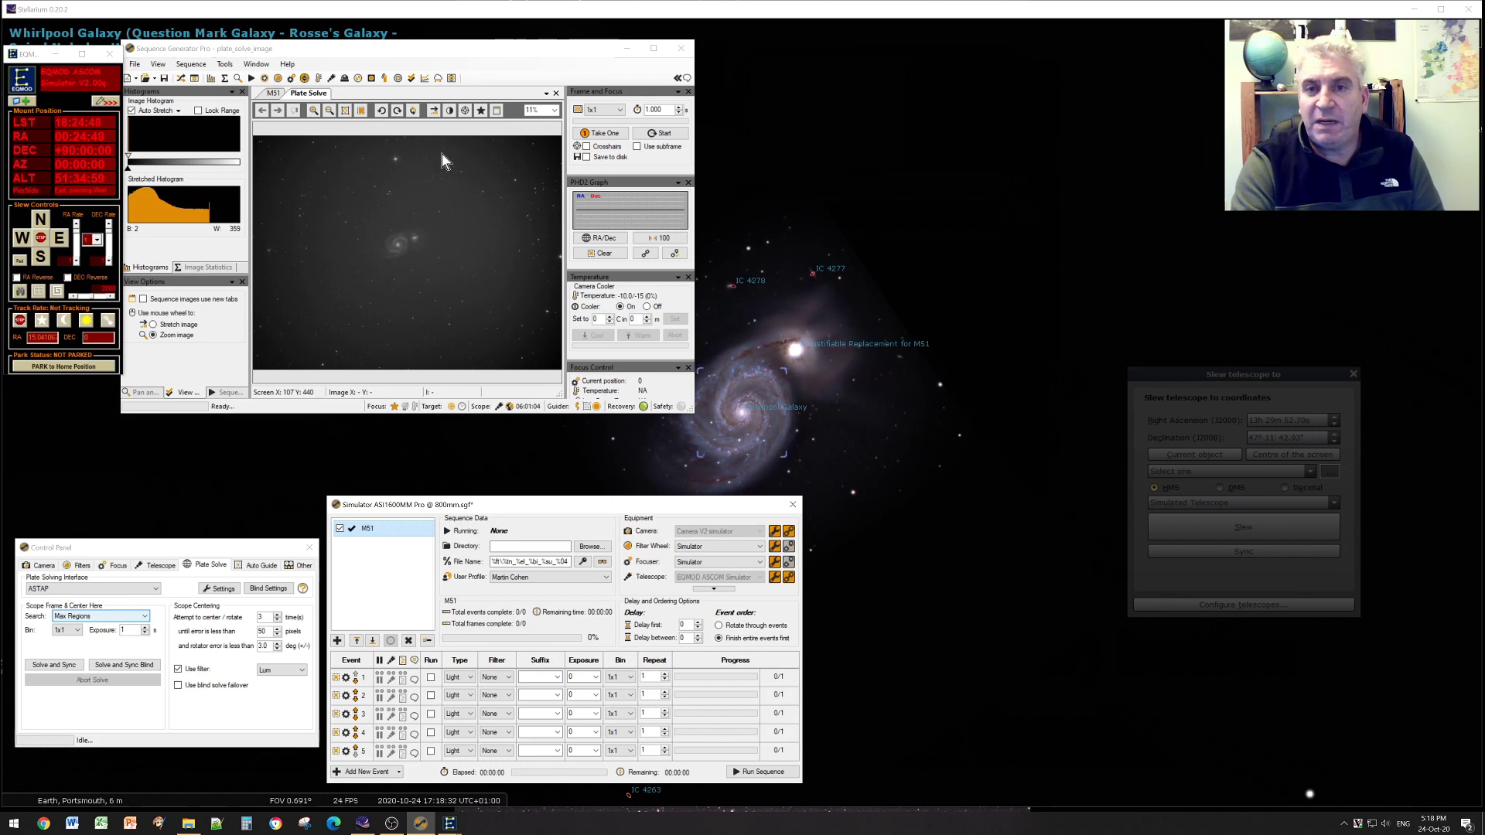
pyautogui.click(556, 92)
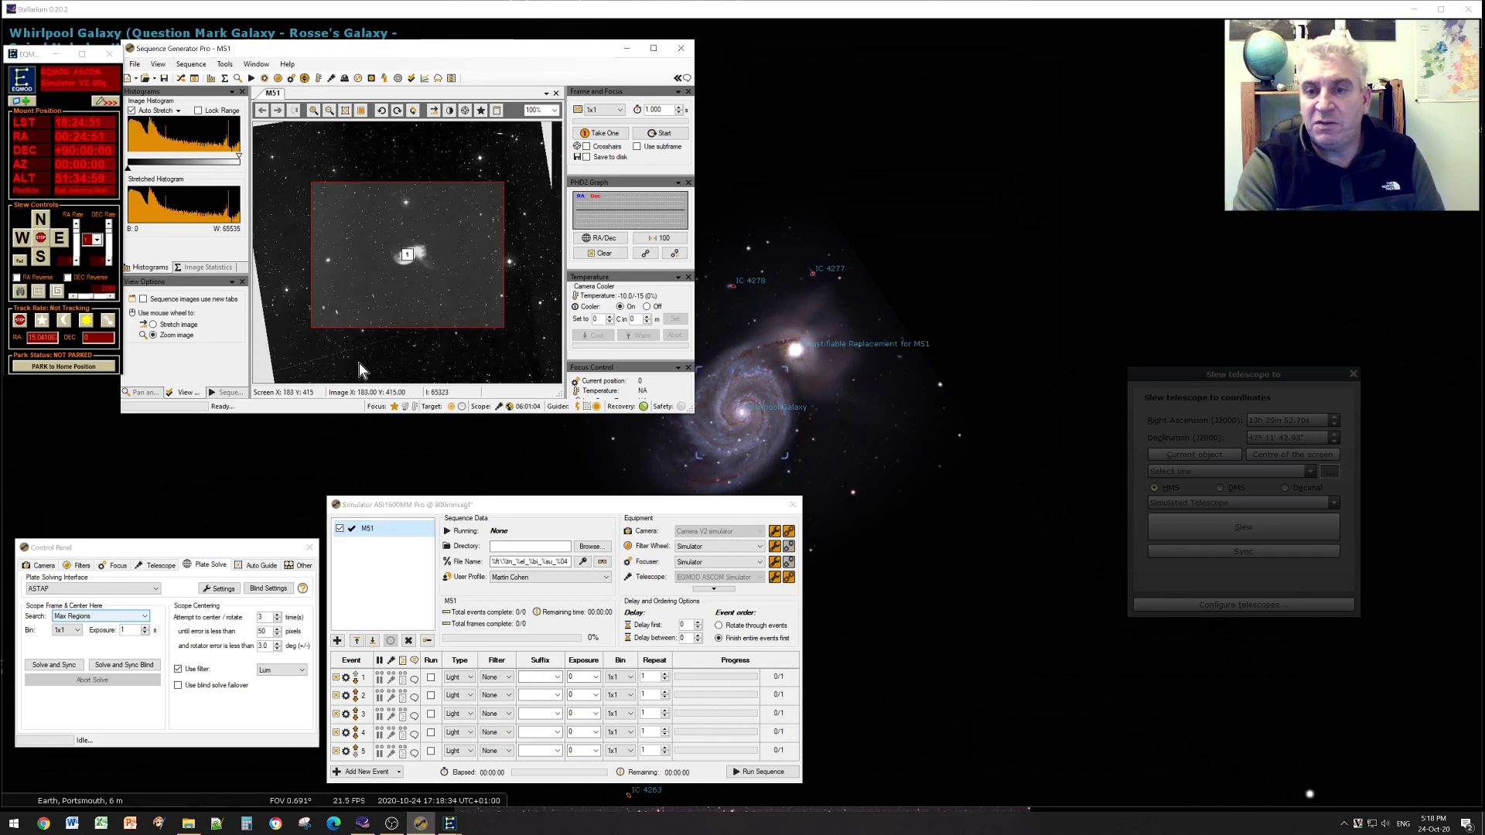
# - Expand the EQMOD window and confirm its alignment point list is empty
pyautogui.click(106, 100)
pyautogui.click(143, 182)
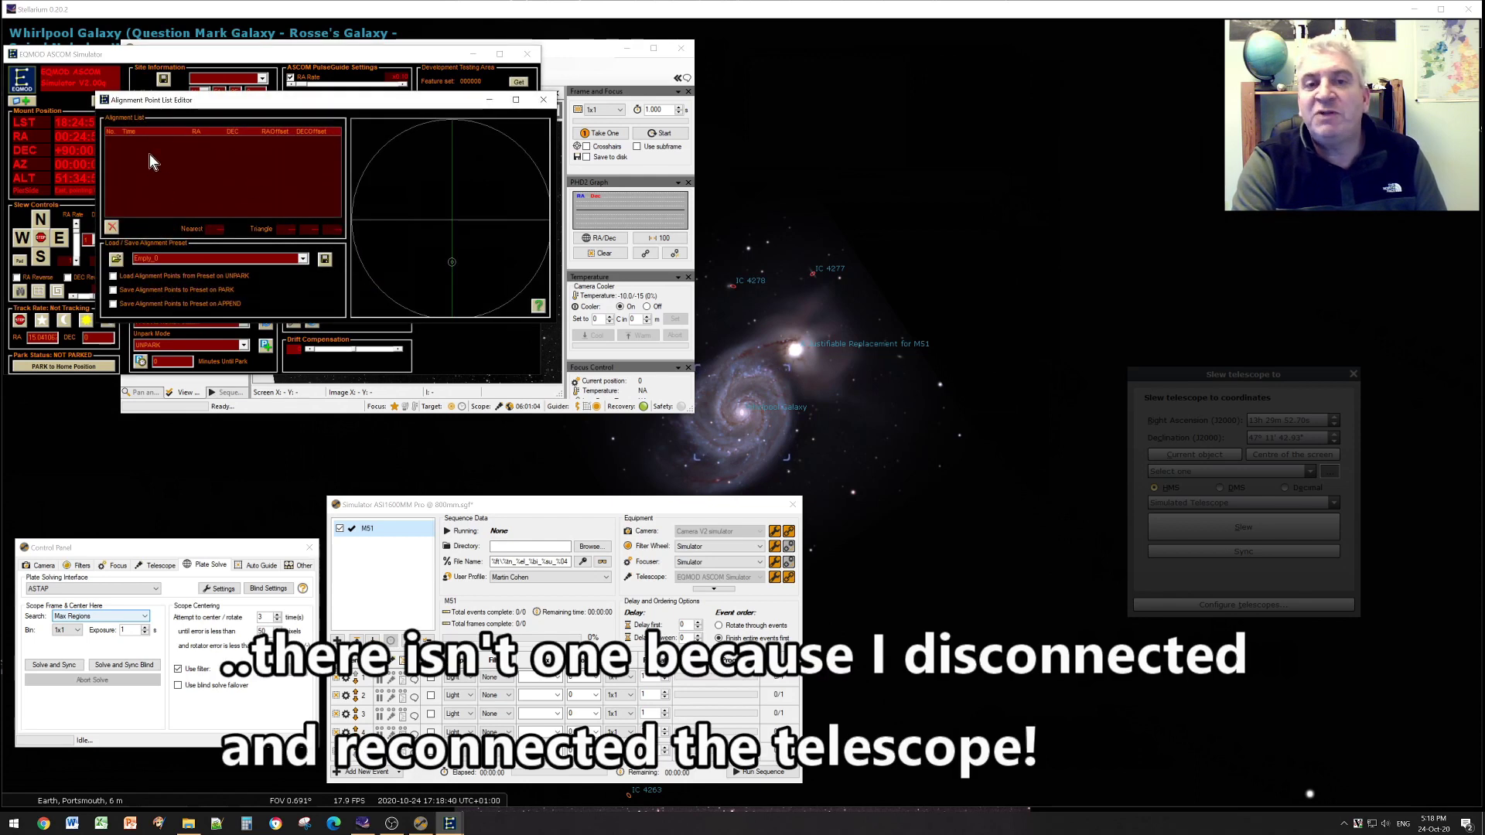
pyautogui.click(544, 100)
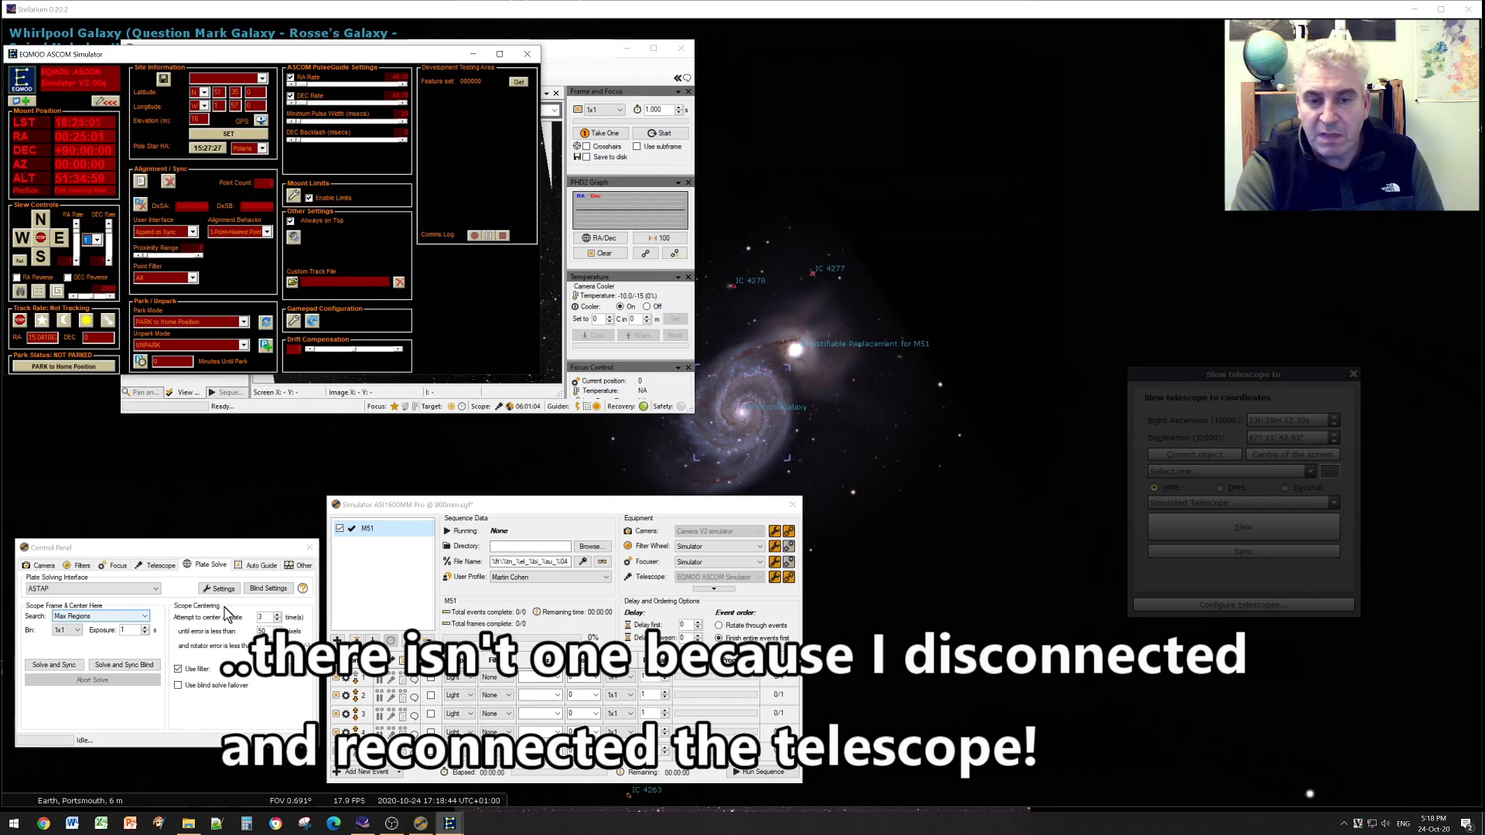
# - Unpark the mount and slew it to the M51 target from SGP
pyautogui.rightClick(384, 533)
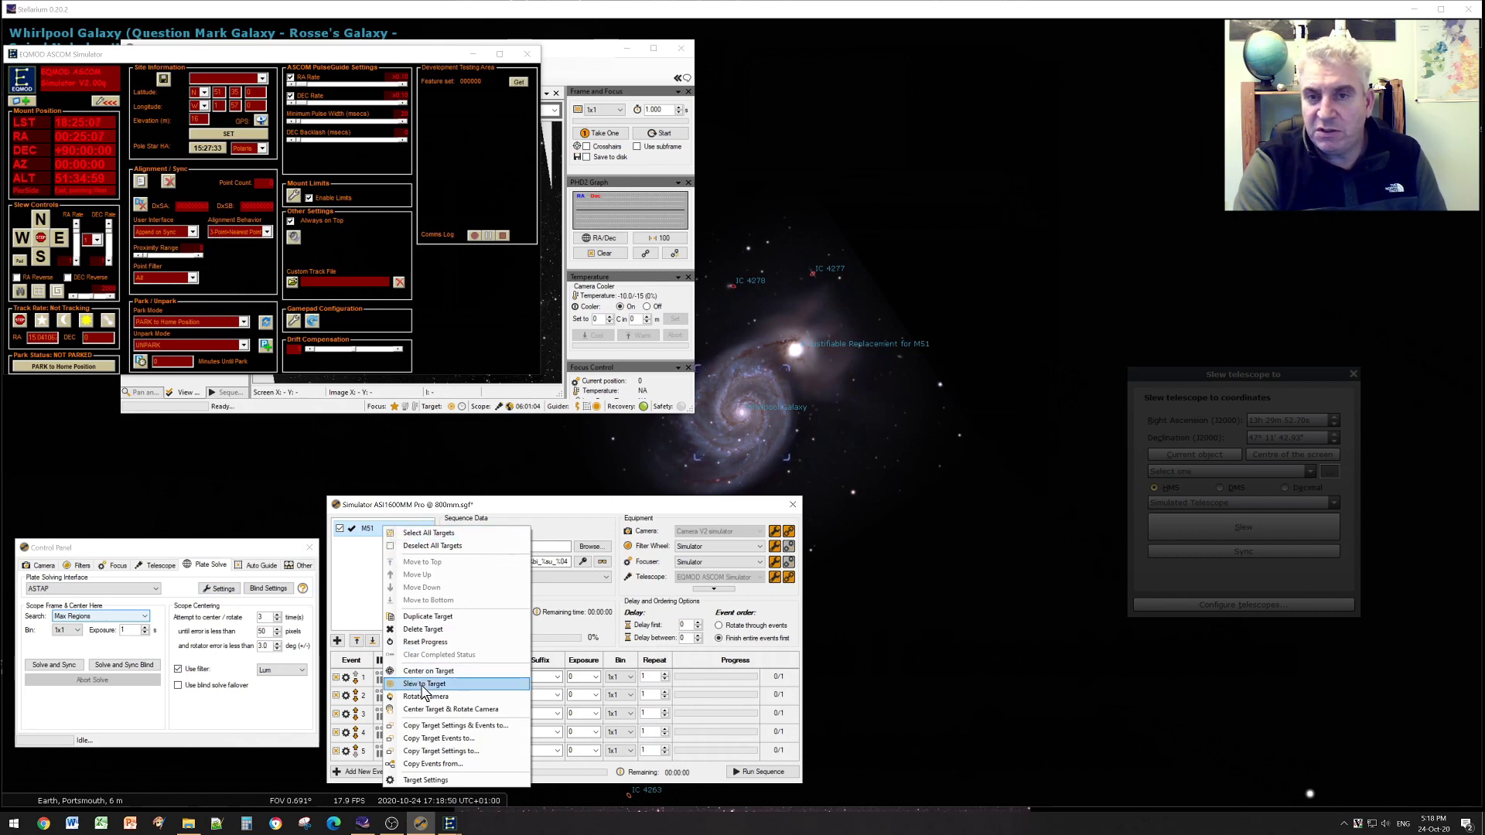
pyautogui.click(106, 102)
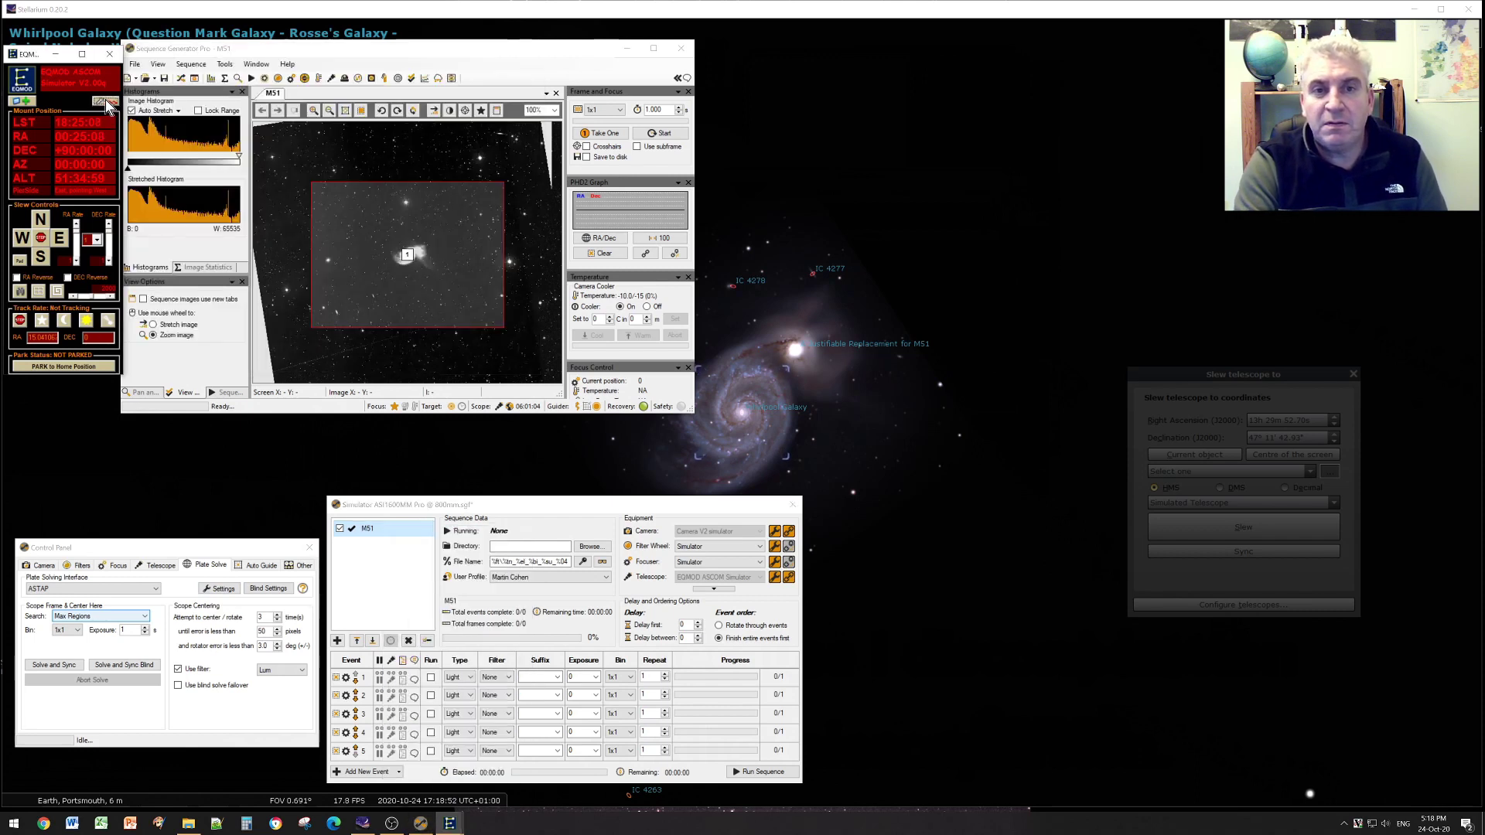
pyautogui.rightClick(387, 529)
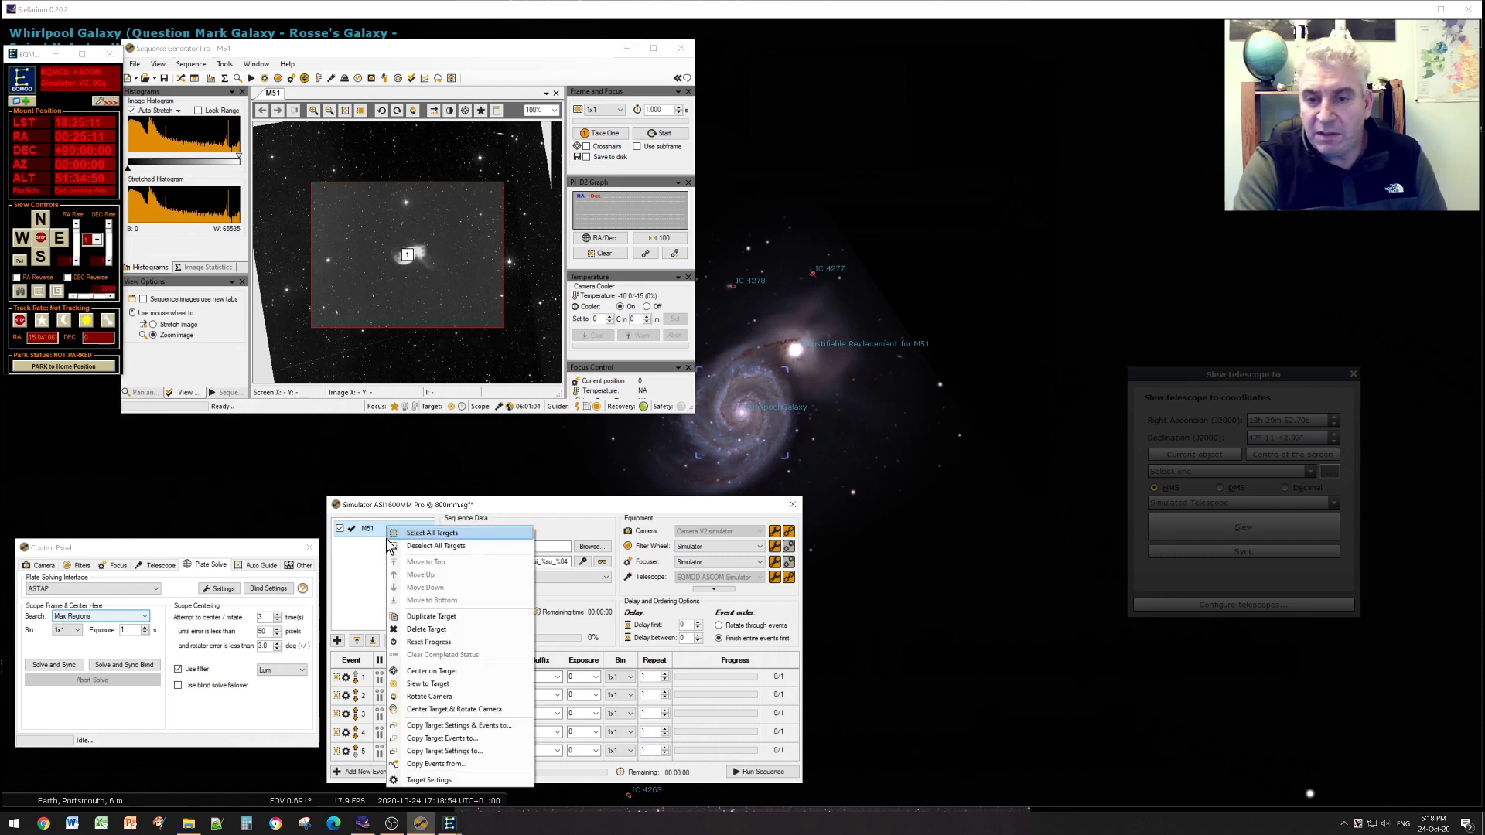
pyautogui.click(423, 684)
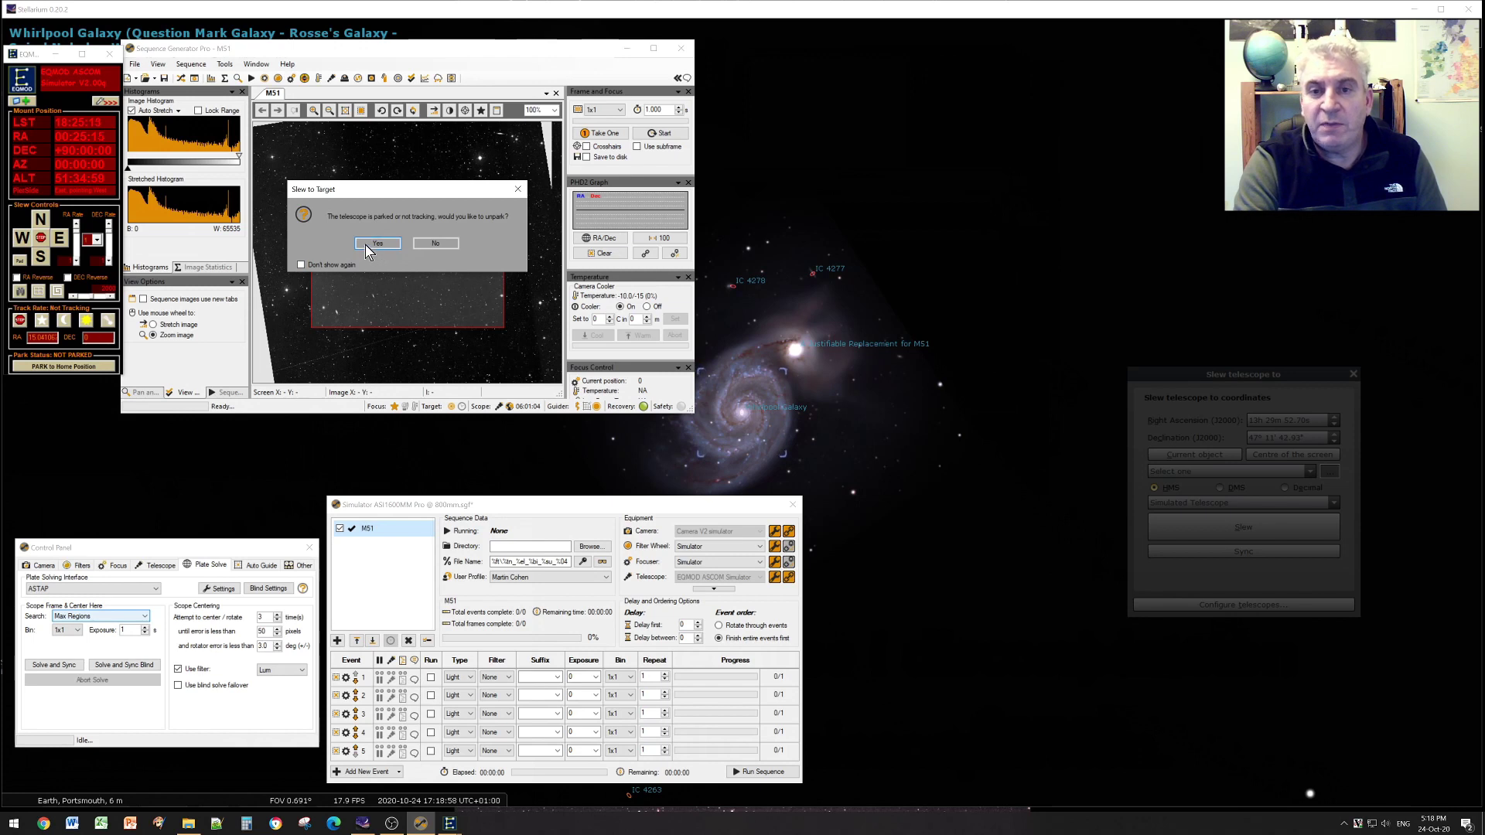
pyautogui.click(372, 246)
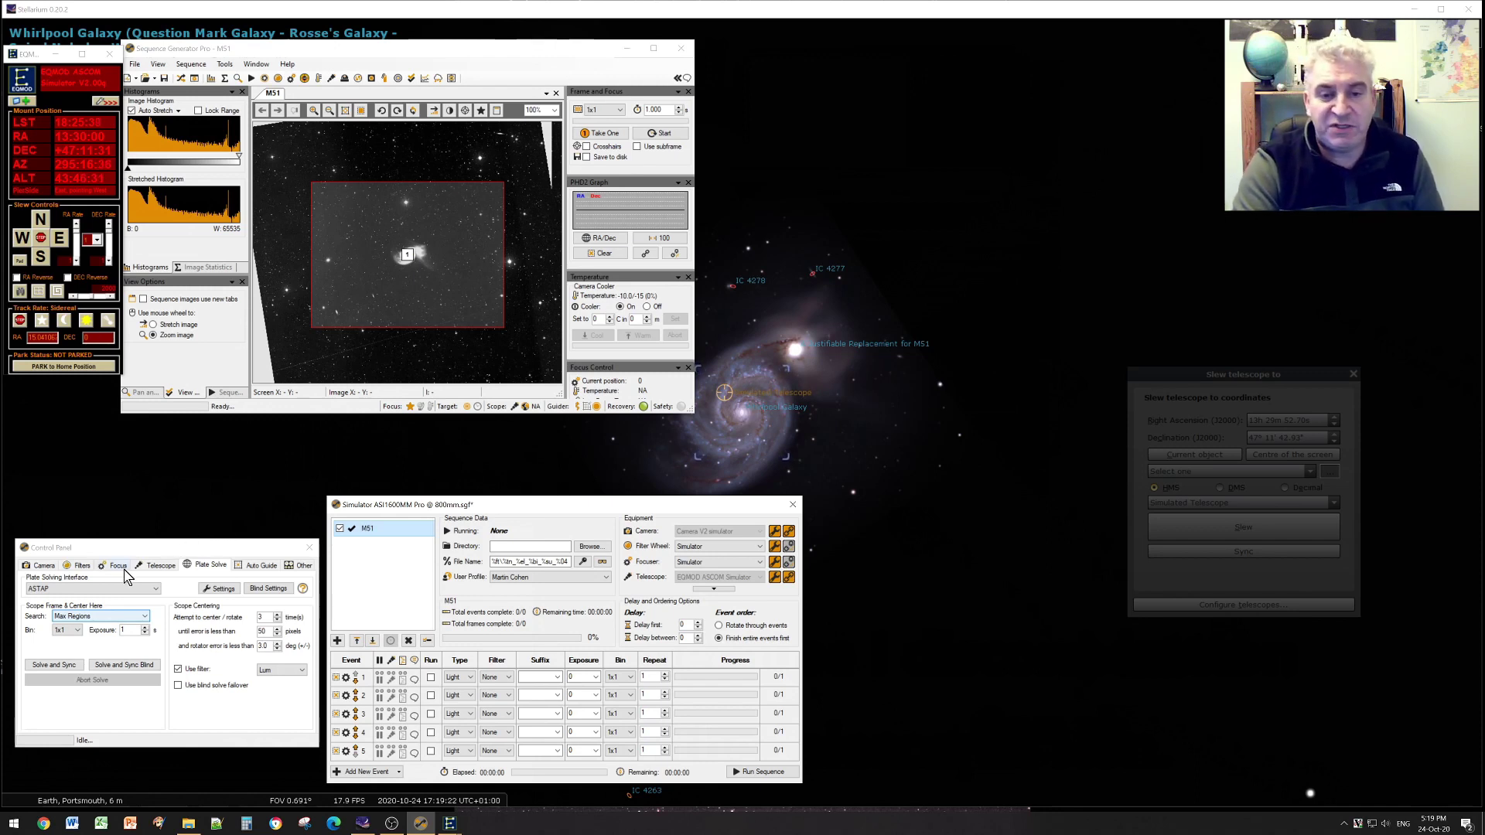
# - Solve and sync the M51 frame, then overlay a centre crosshair on the image
pyautogui.click(53, 666)
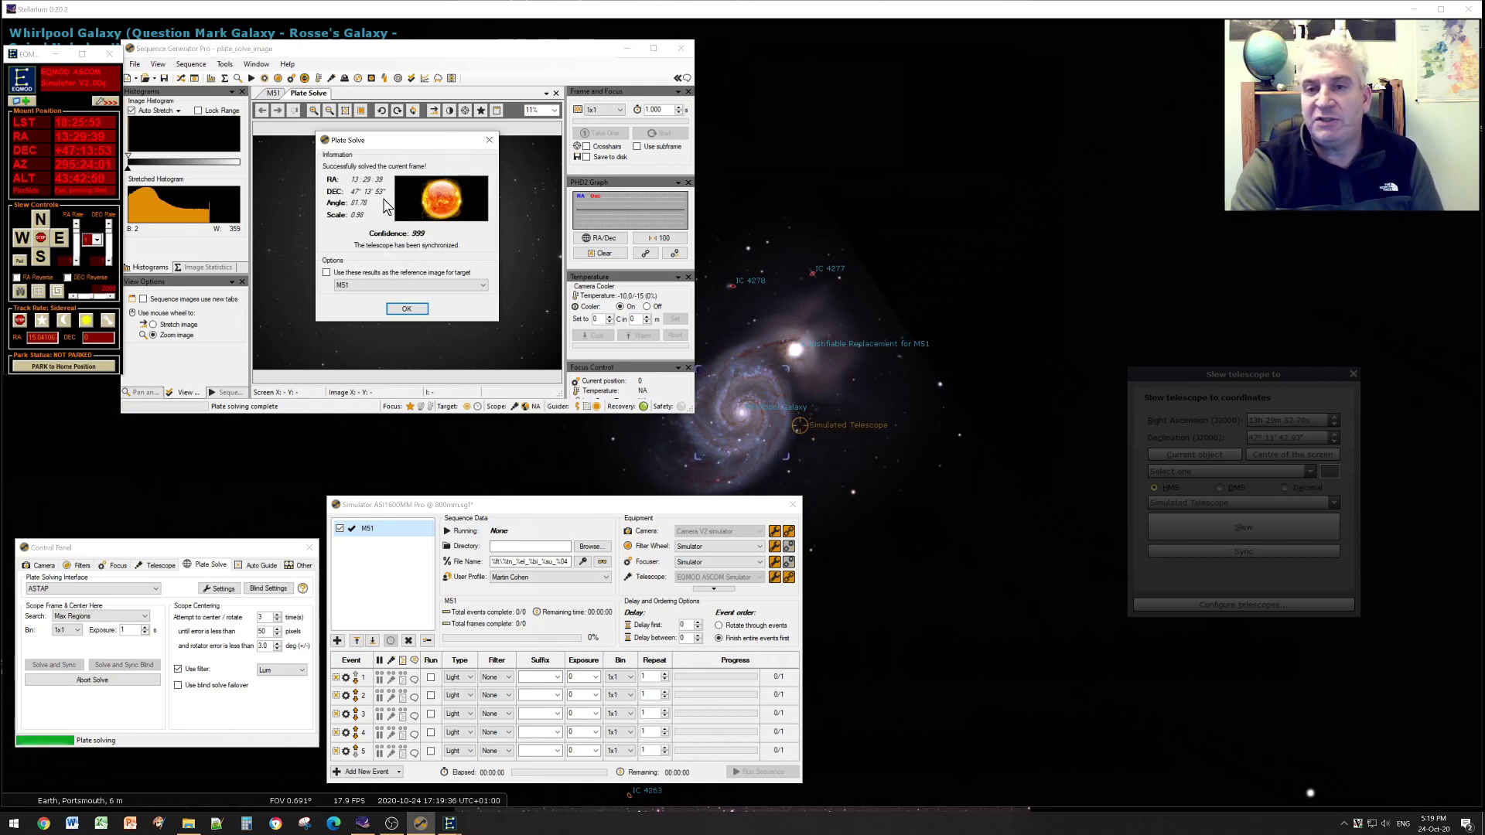
pyautogui.click(393, 309)
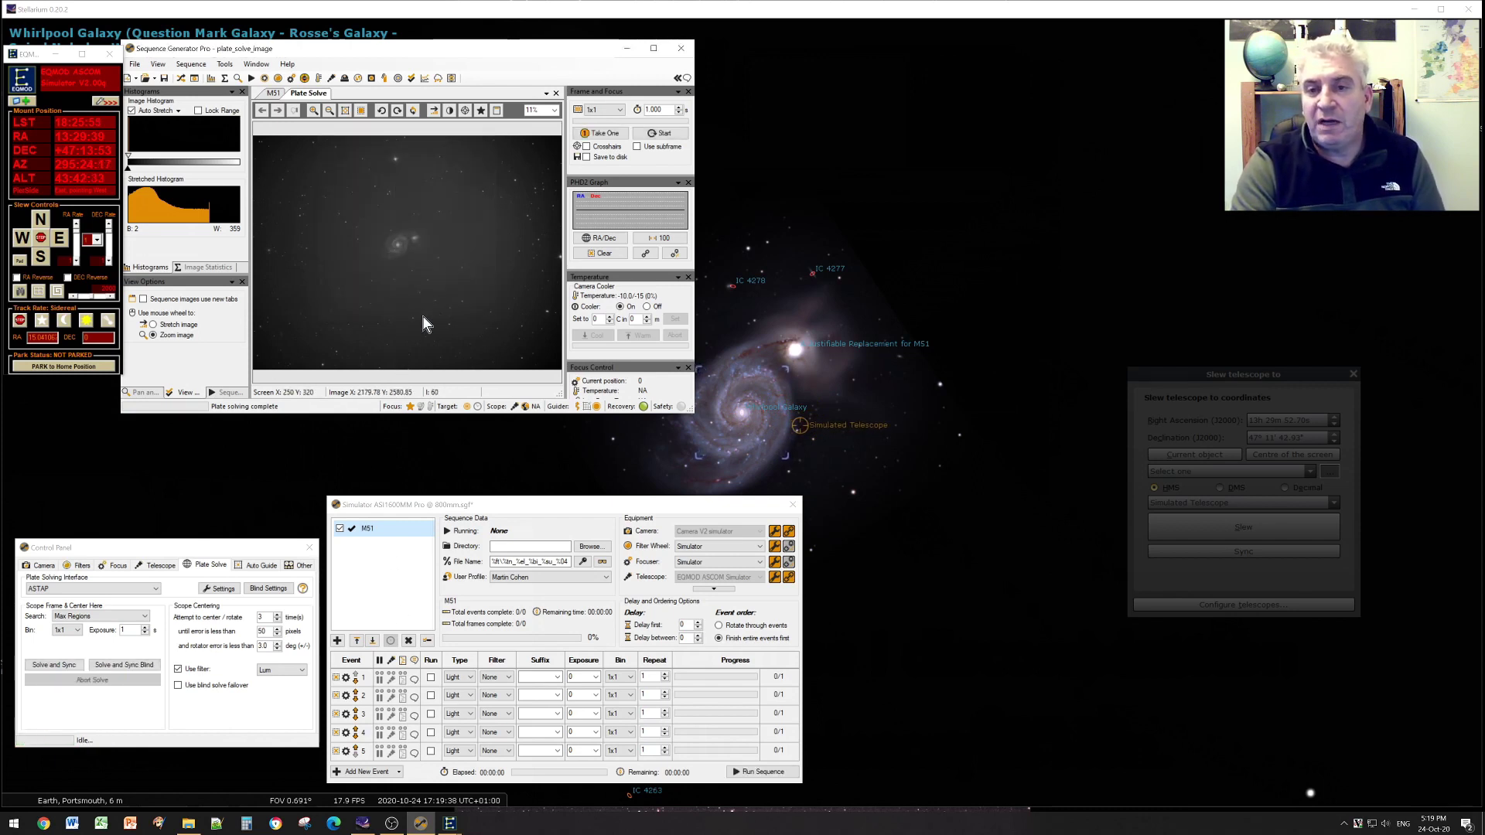
pyautogui.click(465, 109)
pyautogui.scroll(3, 371, 271)
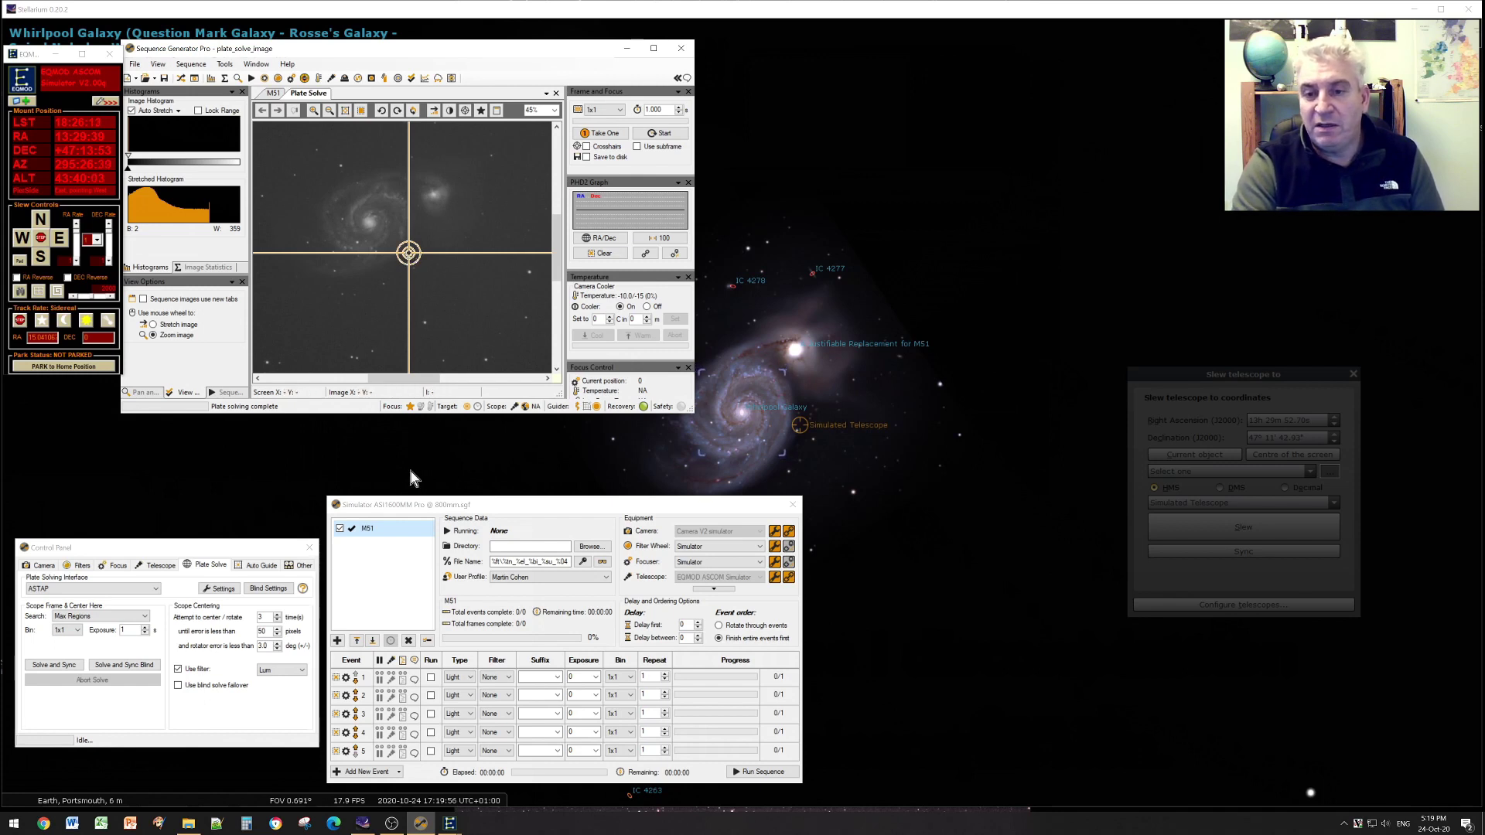
# - Re-slew the telescope to M51 and zoom into the M51 target image
pyautogui.moveTo(378, 536)
pyautogui.rightClick(378, 537)
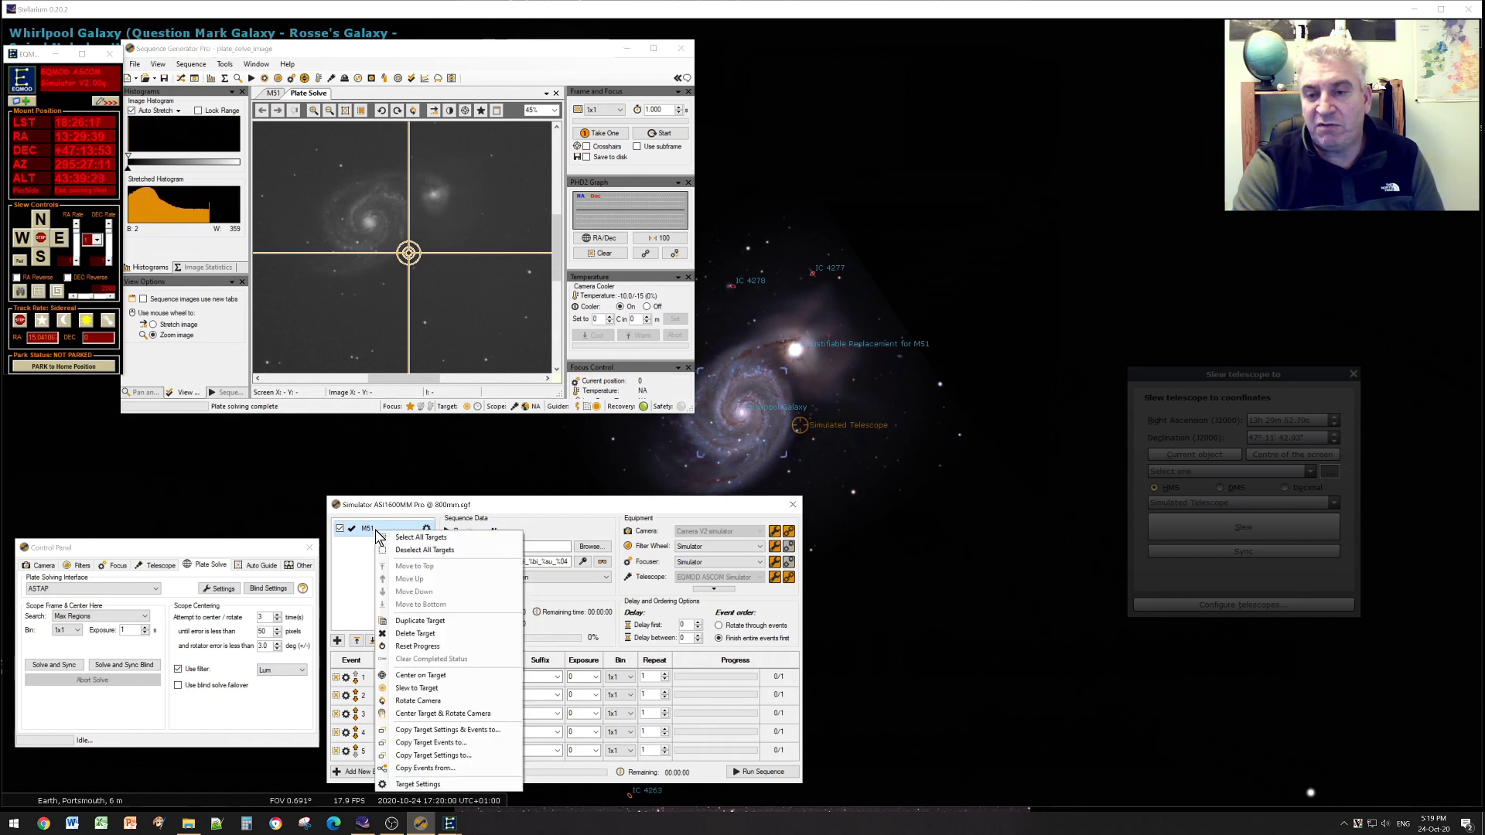
pyautogui.click(430, 690)
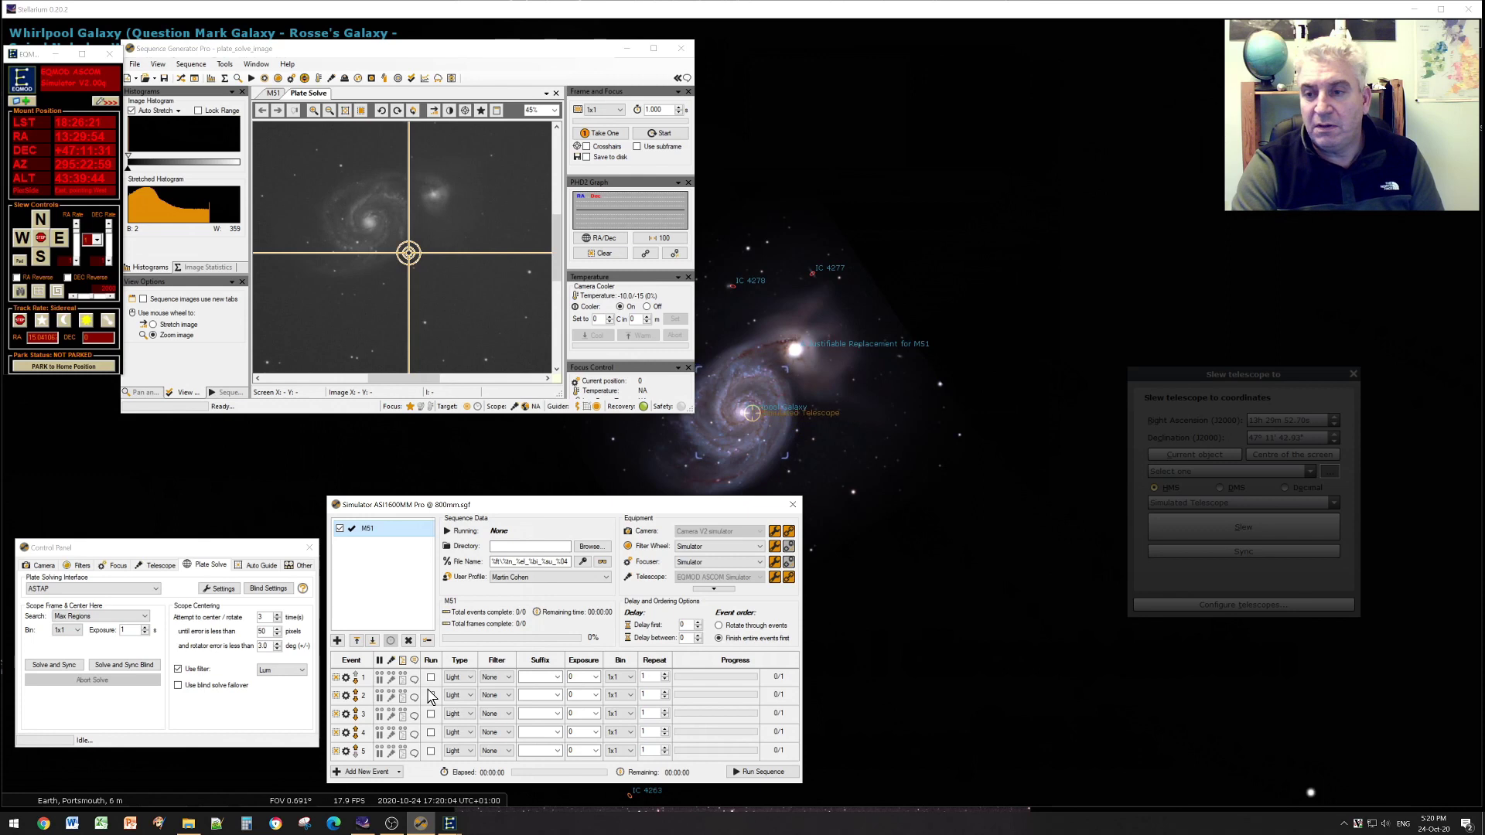
pyautogui.click(273, 93)
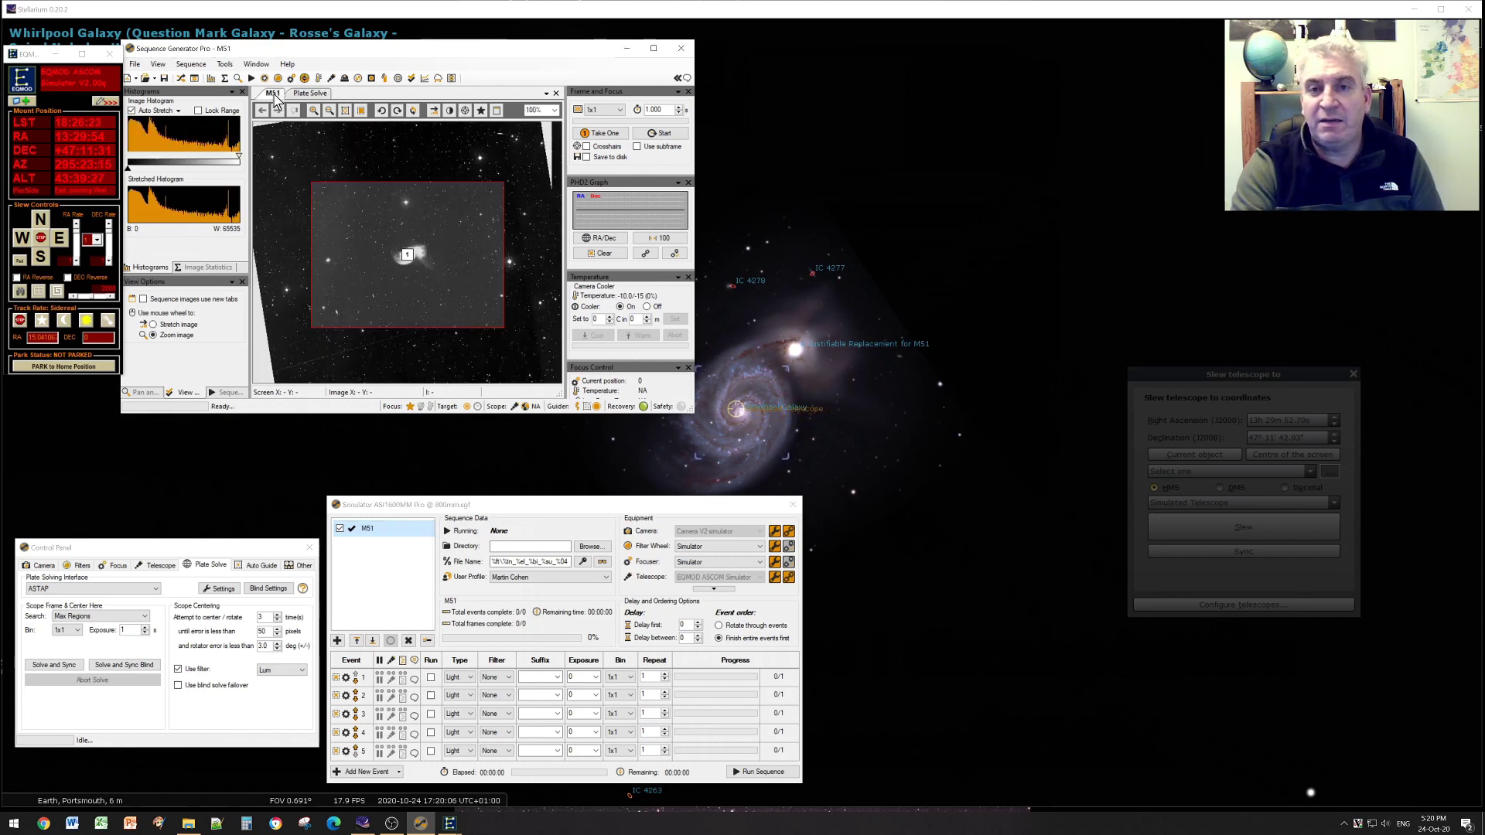
pyautogui.scroll(3, 372, 257)
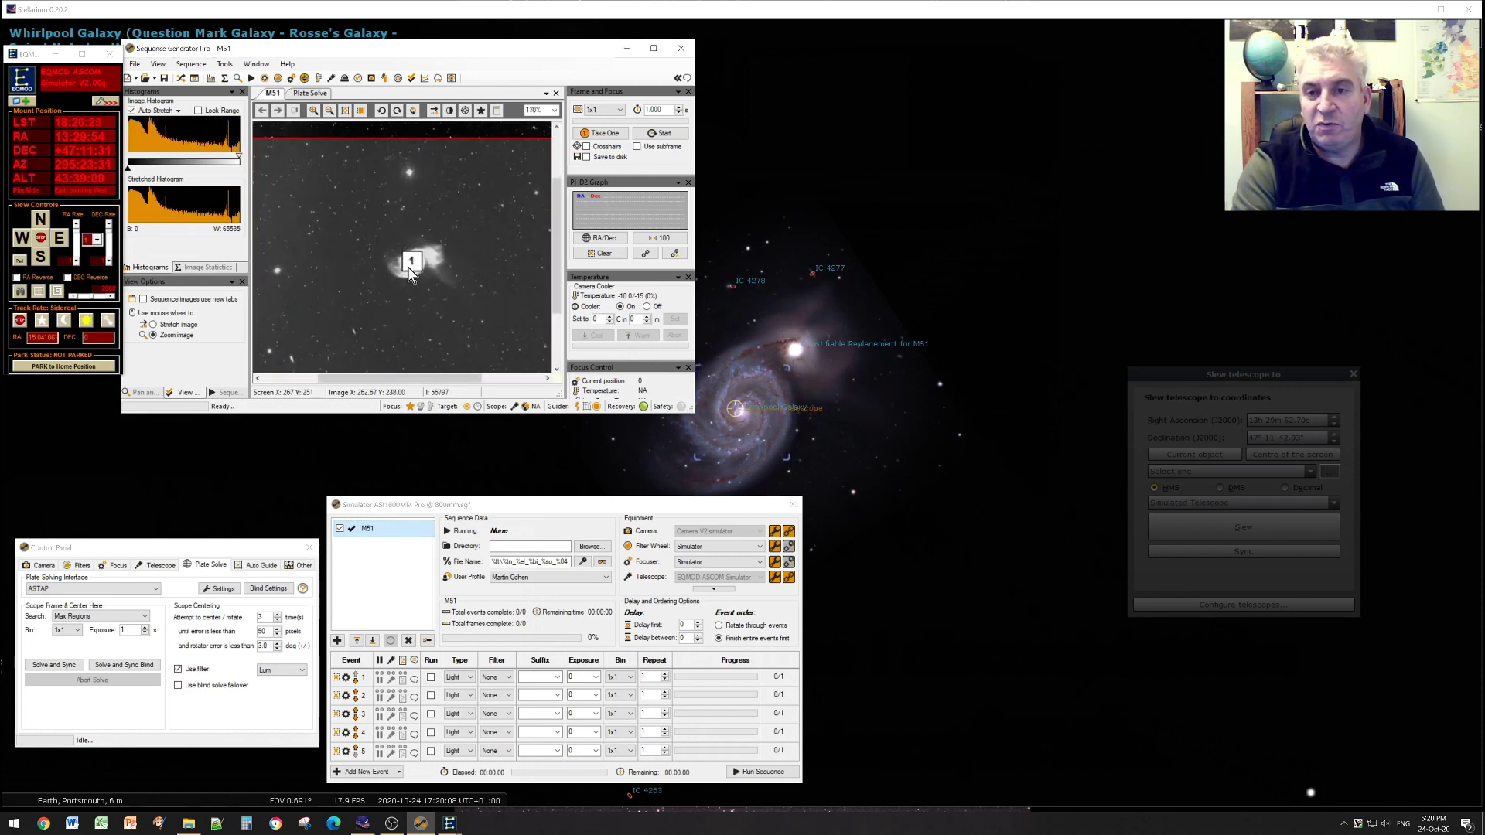
pyautogui.scroll(2, 413, 279)
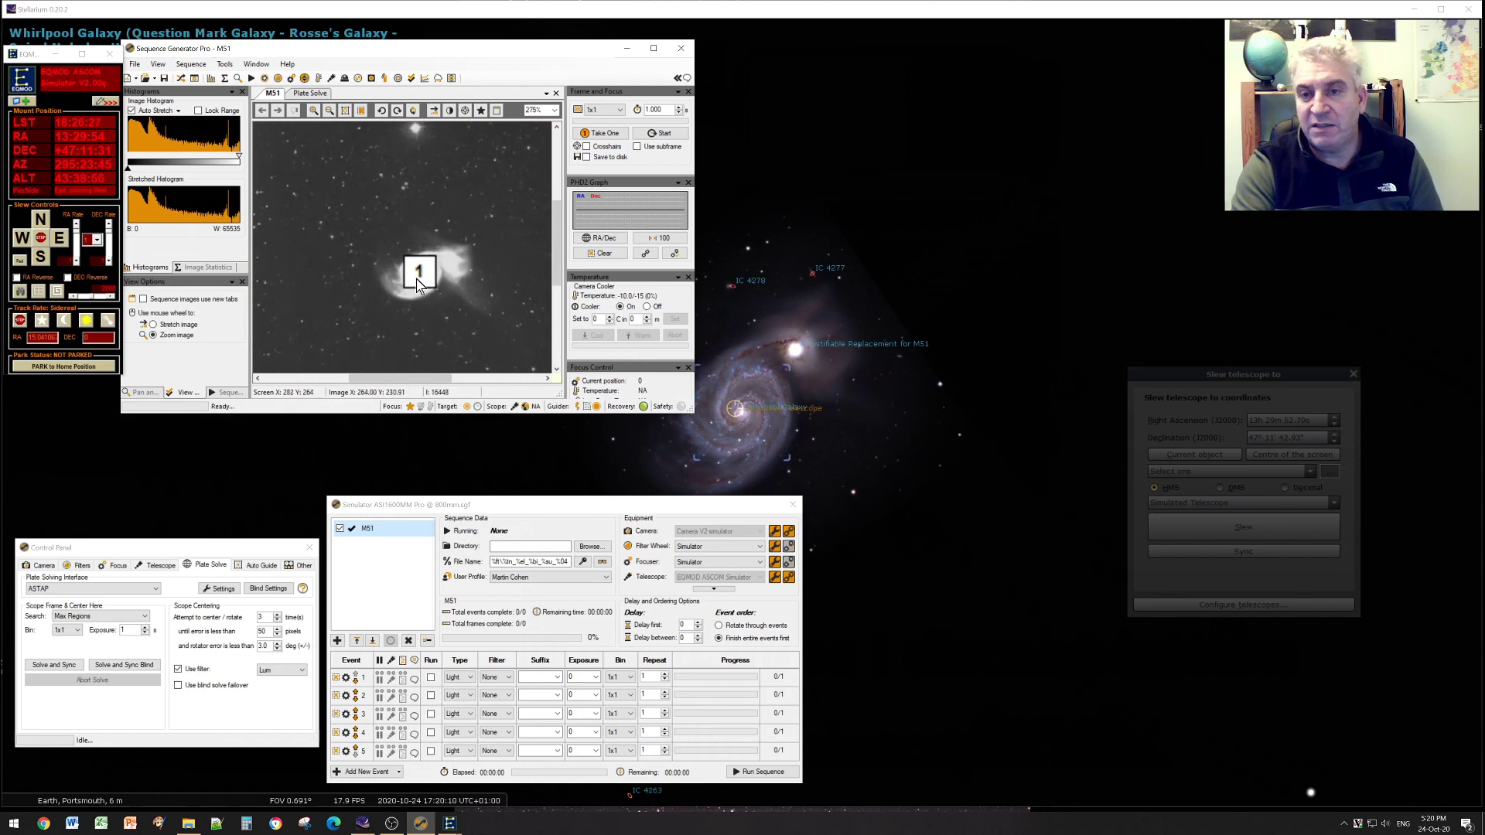